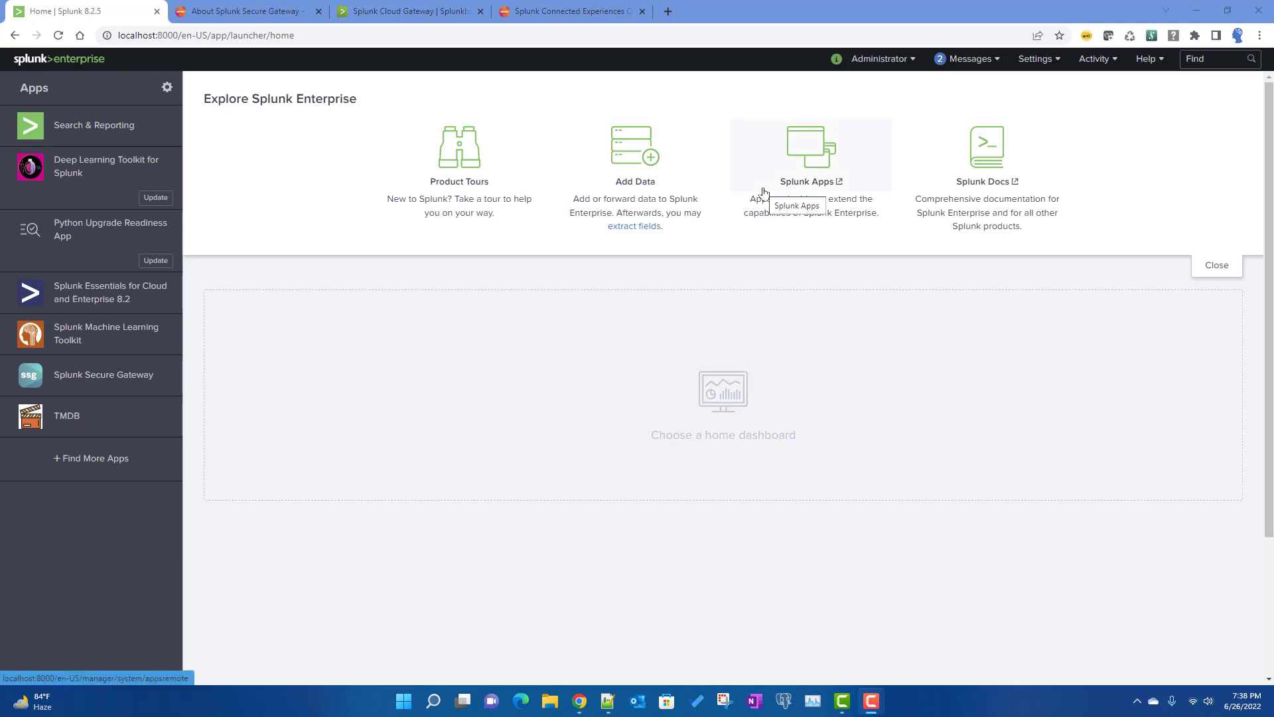
- Check the installed Splunk Enterprise version in the About information, and close it
click(1147, 66)
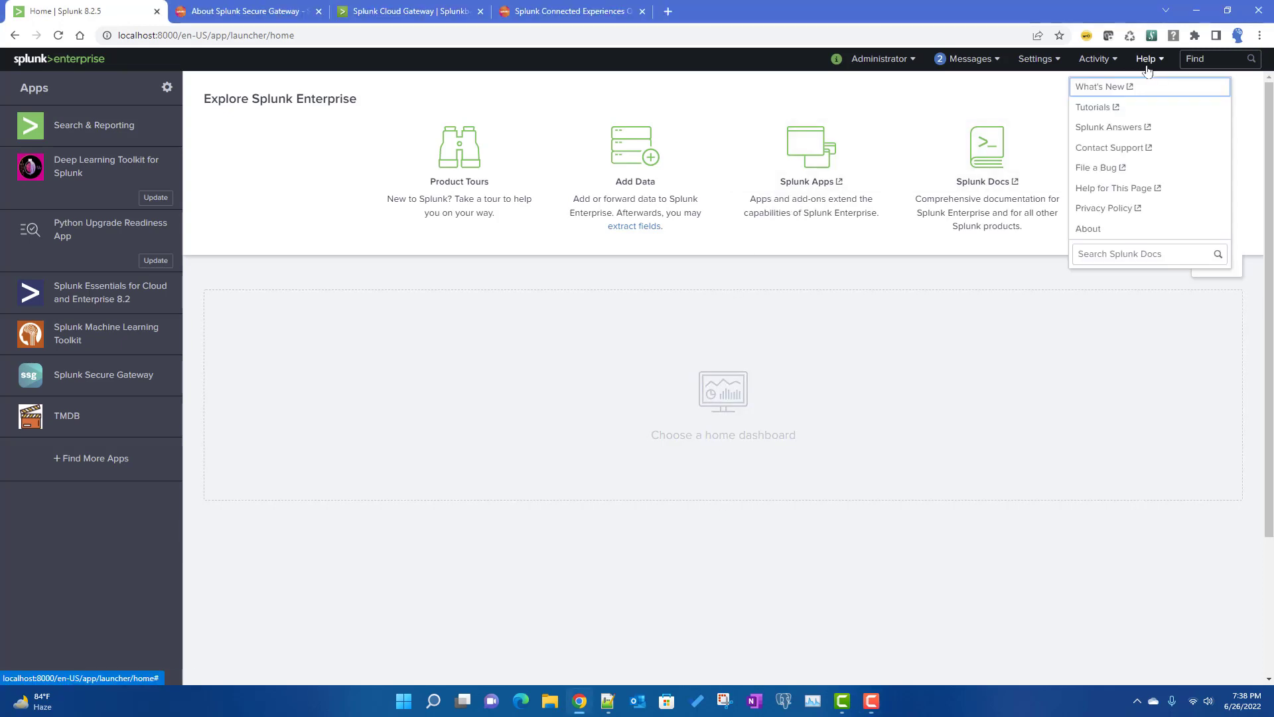
click(1103, 229)
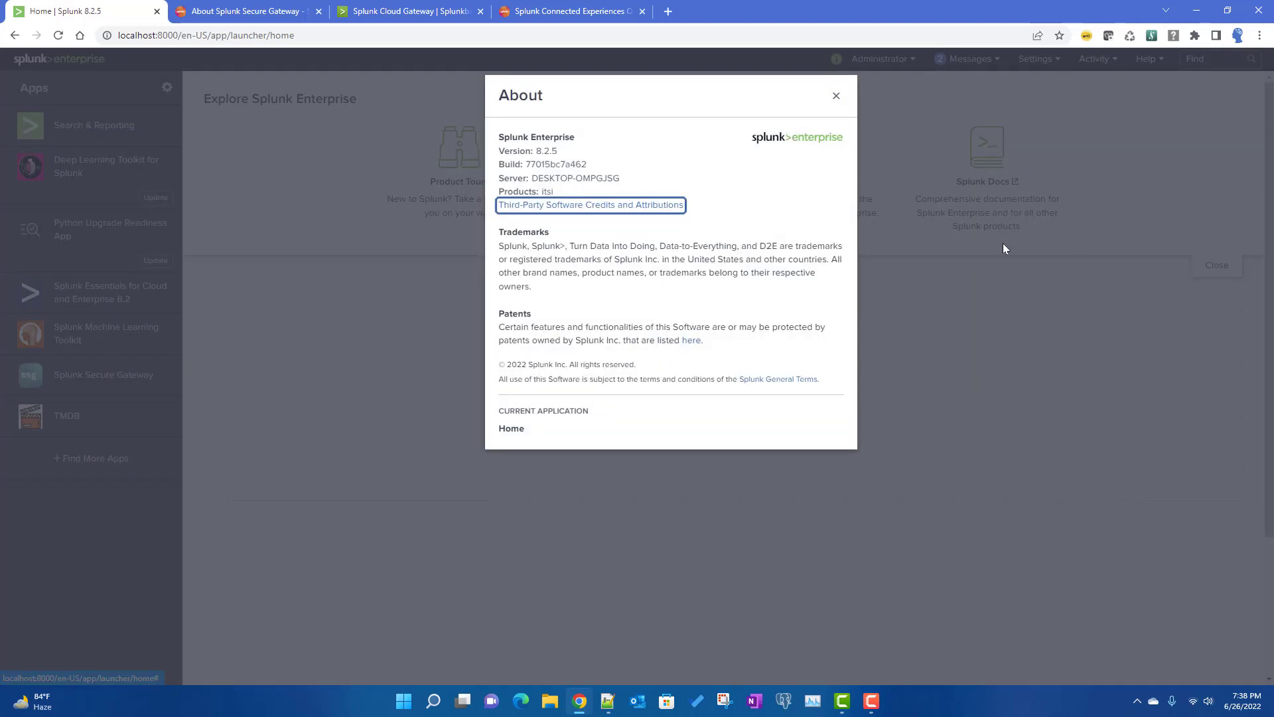
drag(533, 152, 569, 151)
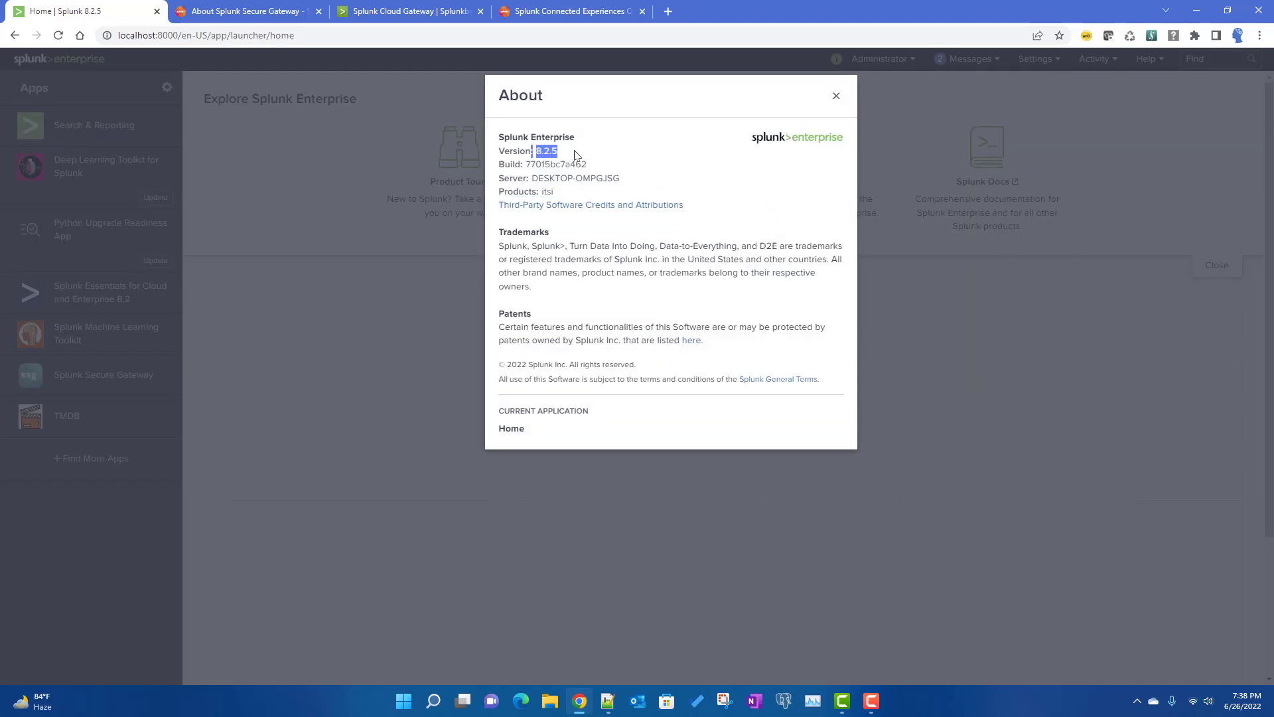
click(837, 97)
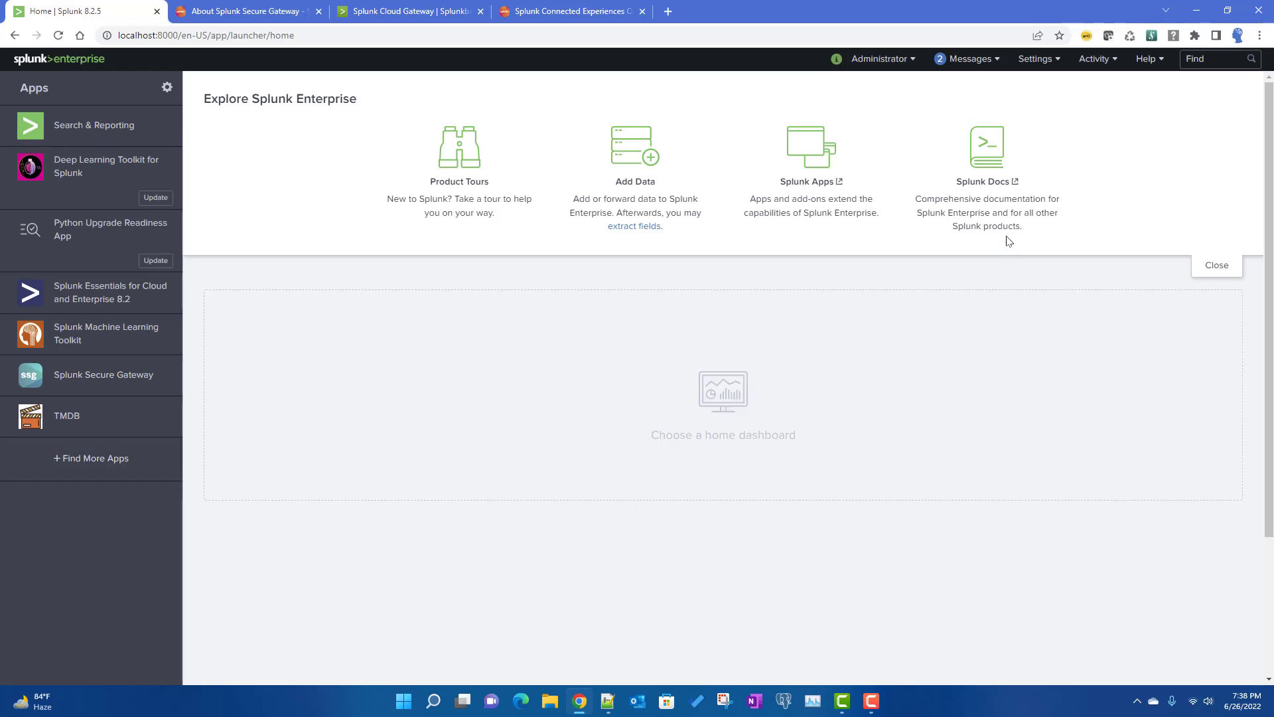
- Open the TMDB app in a separate browser tab and view its TMDB_First_Dashboard, including the Genre Wise Breakup chart
right_click(77, 417)
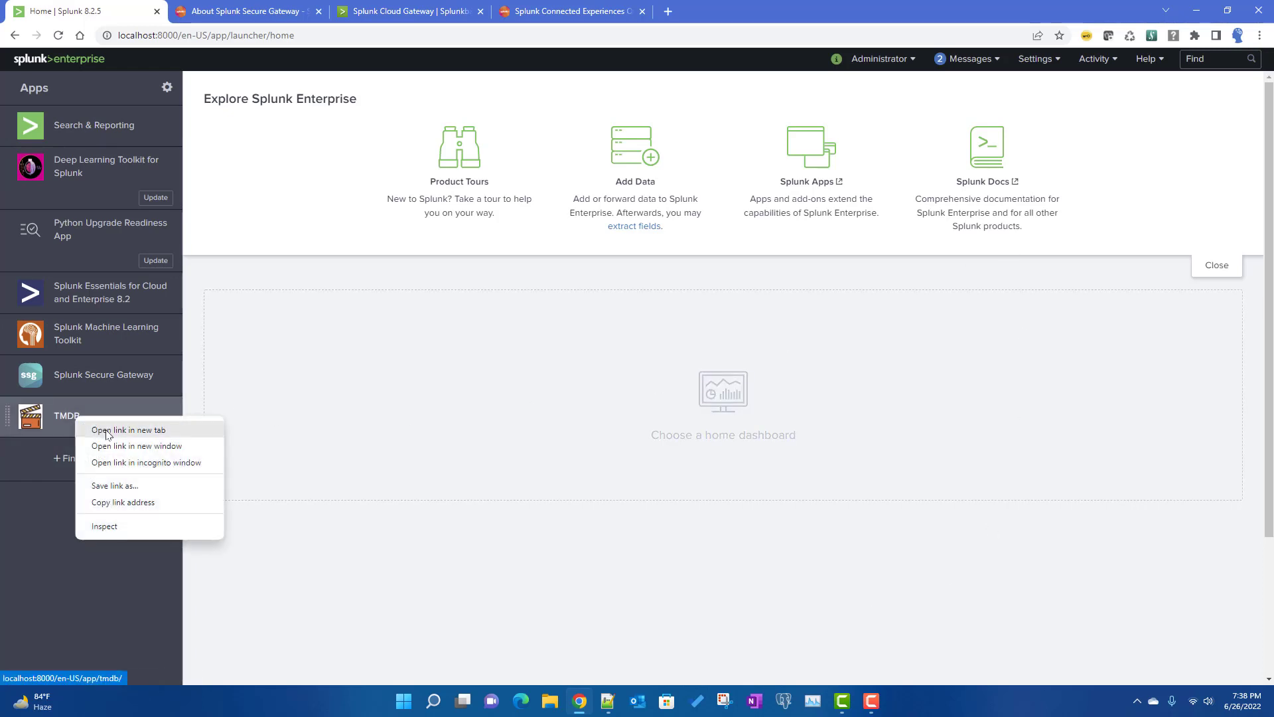
click(106, 430)
click(240, 16)
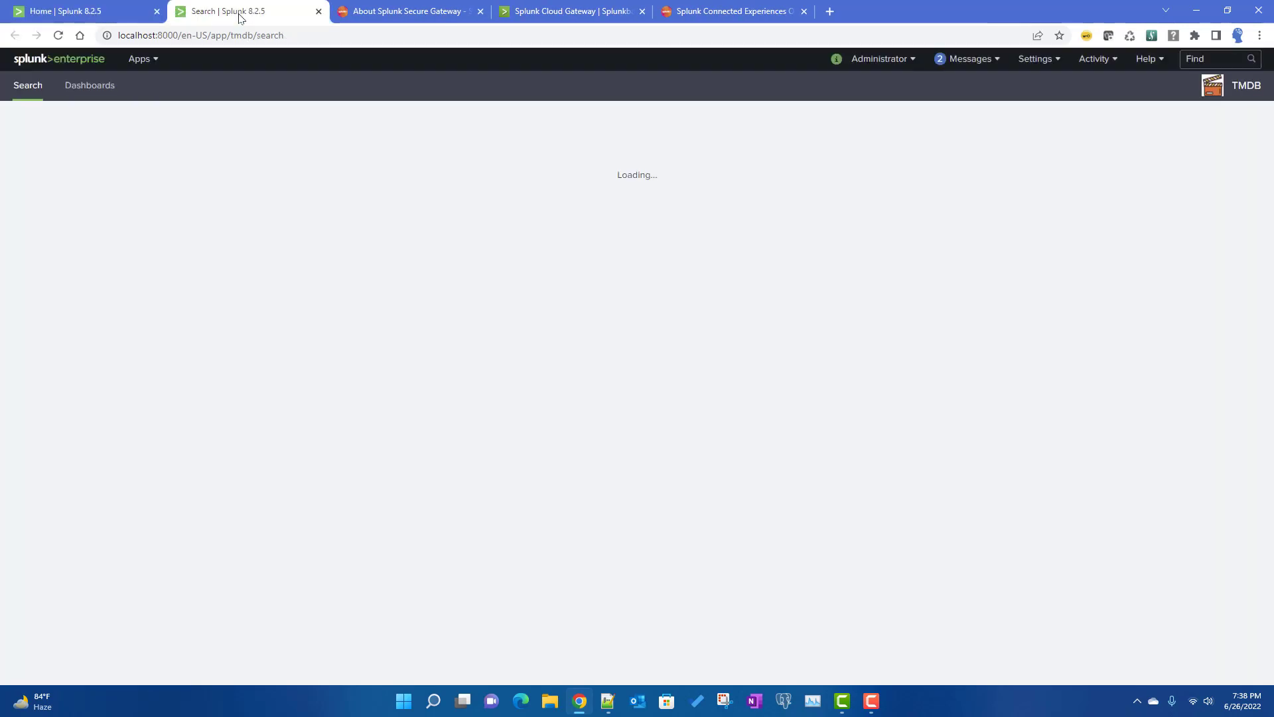
click(88, 85)
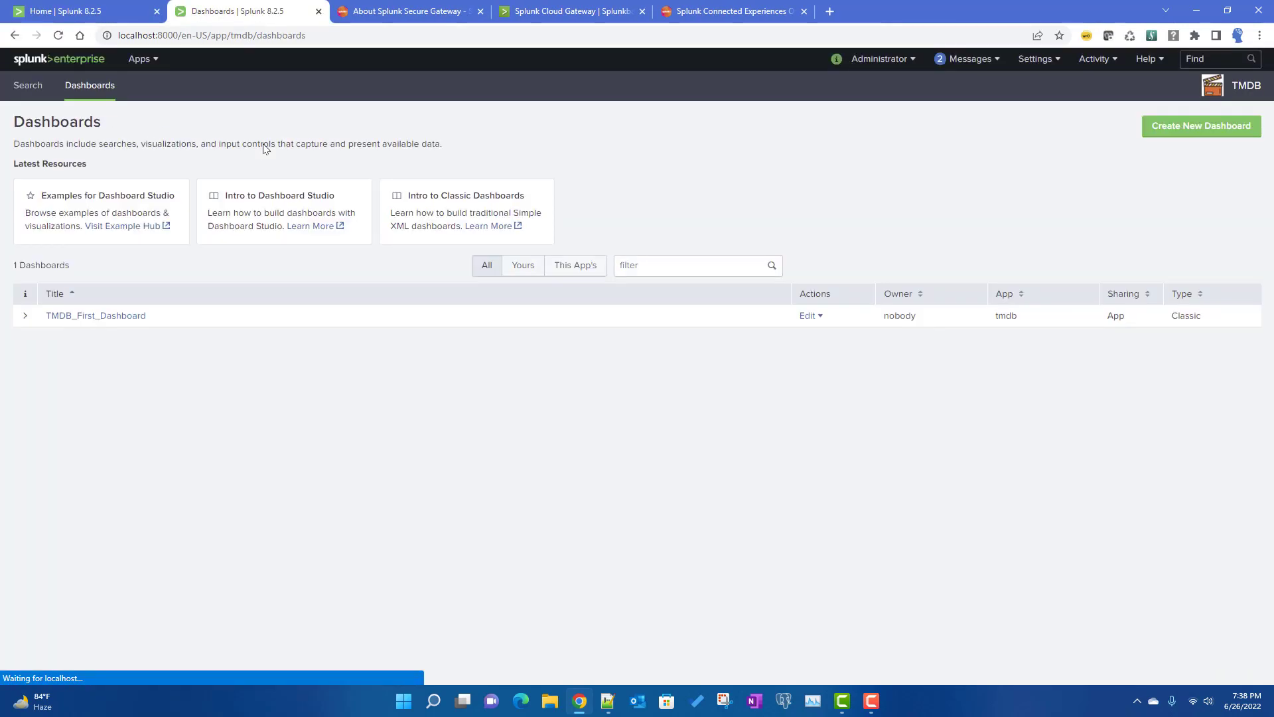
click(88, 318)
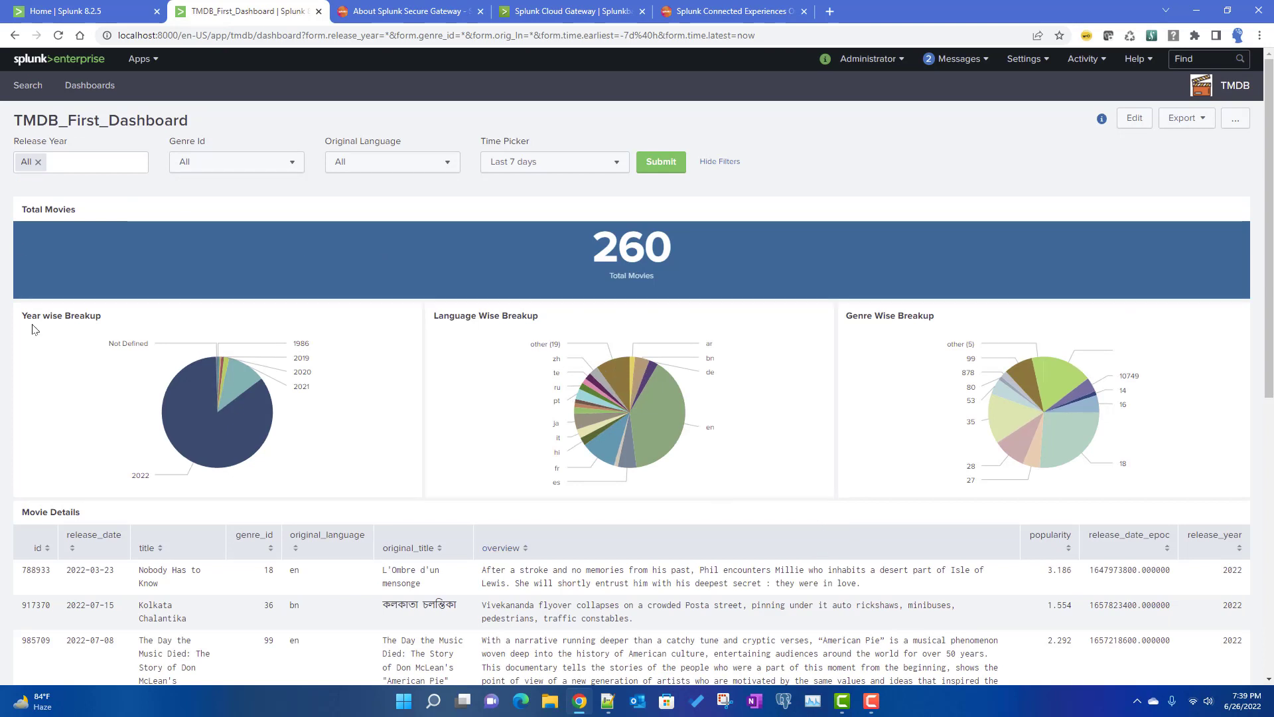
mouse_move(950, 353)
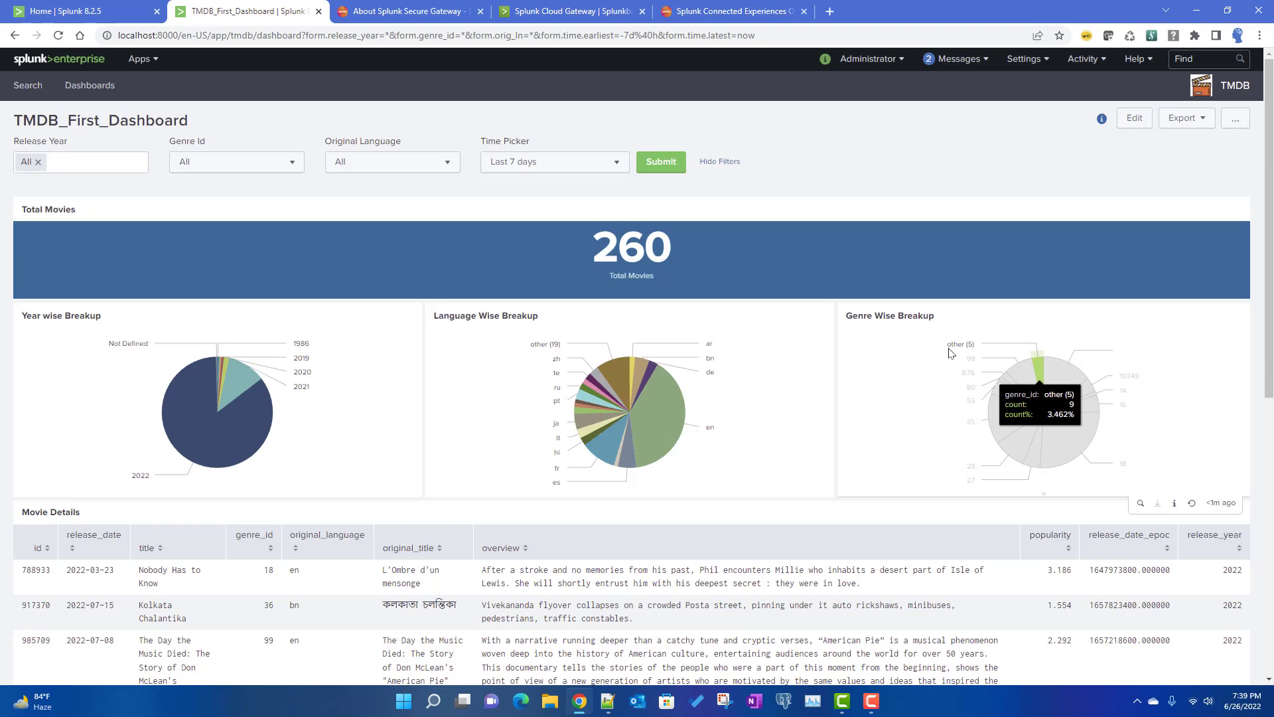
- Examine the Splunk Cloud Gateway details page on Splunkbase alongside the apps listed on the Splunk home page
click(73, 12)
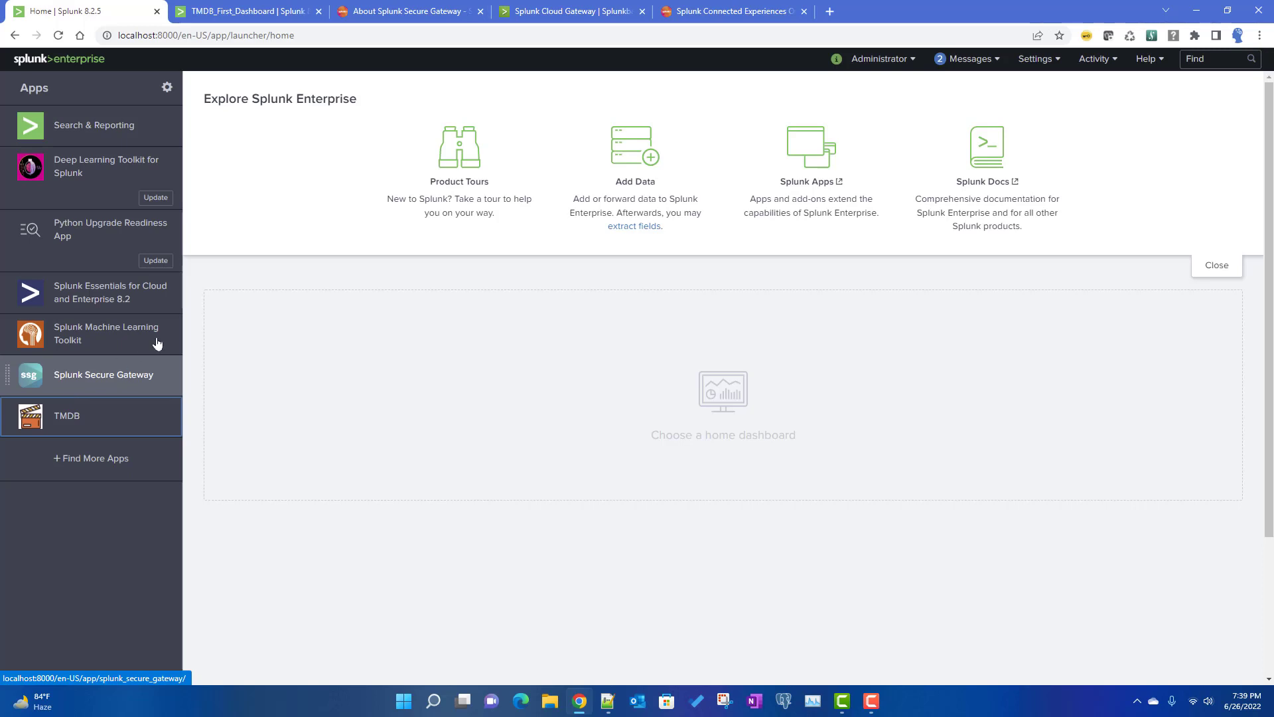
click(587, 17)
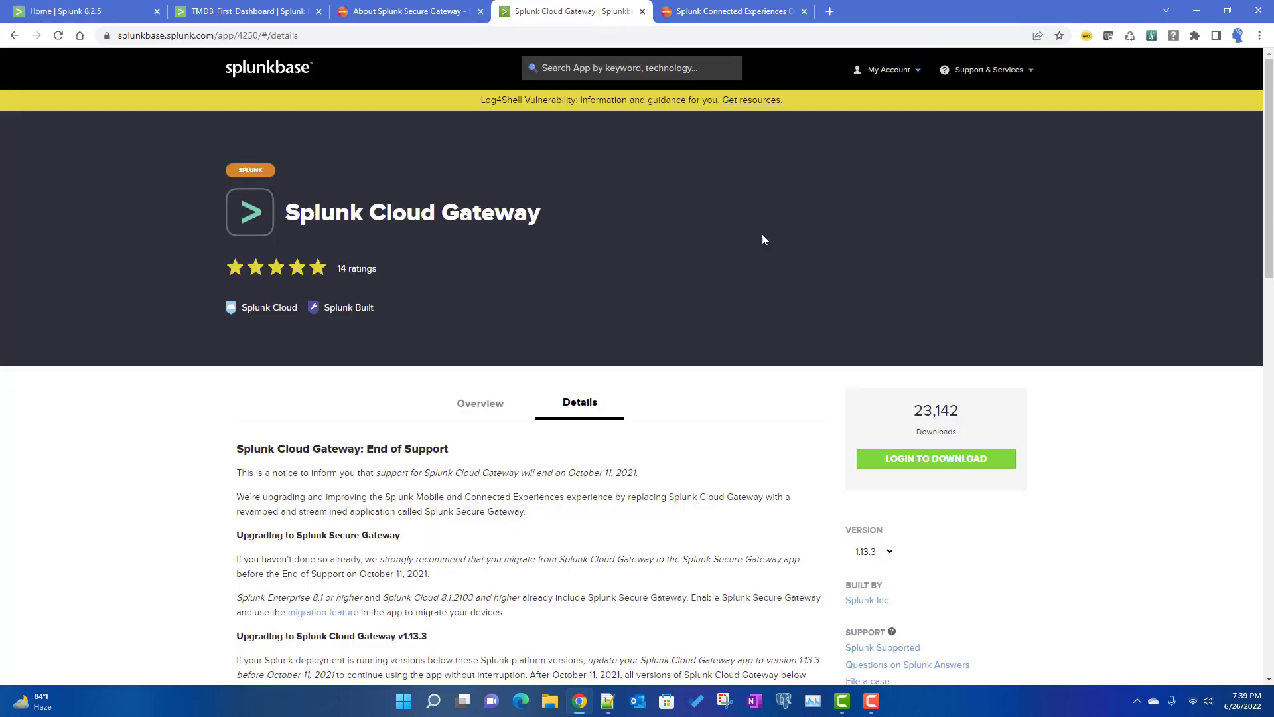
drag(297, 213, 541, 217)
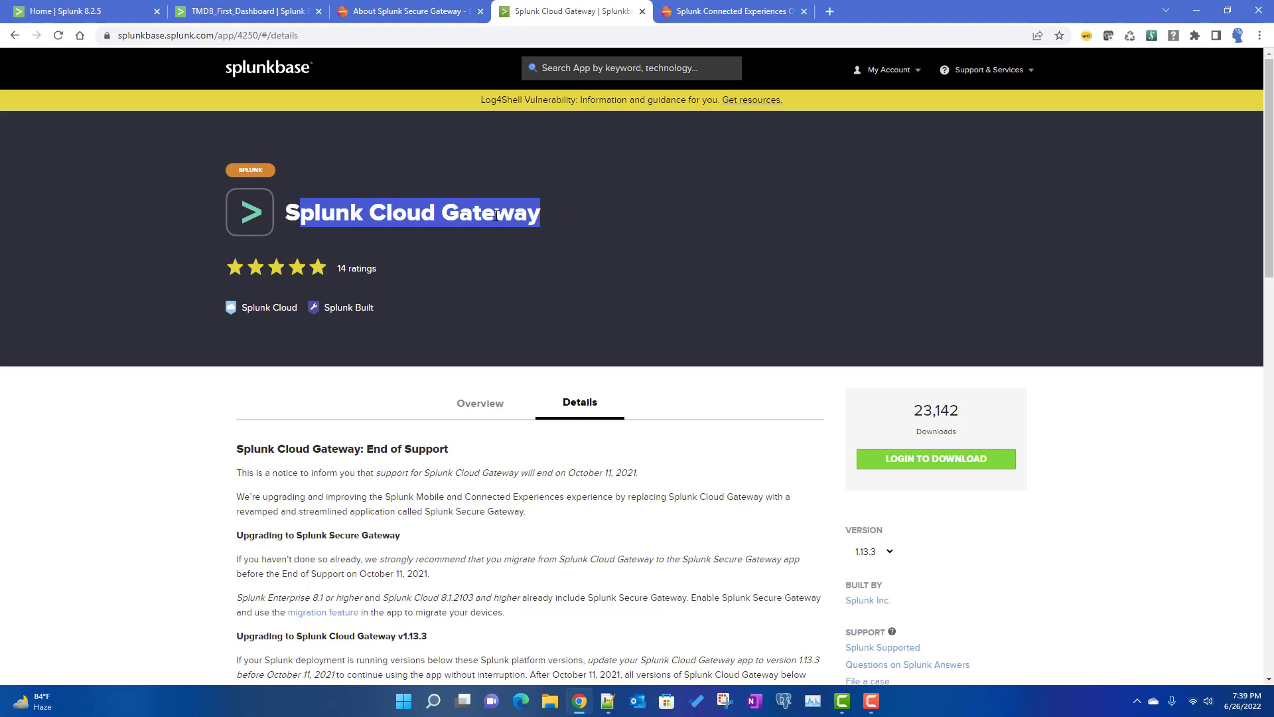
click(43, 13)
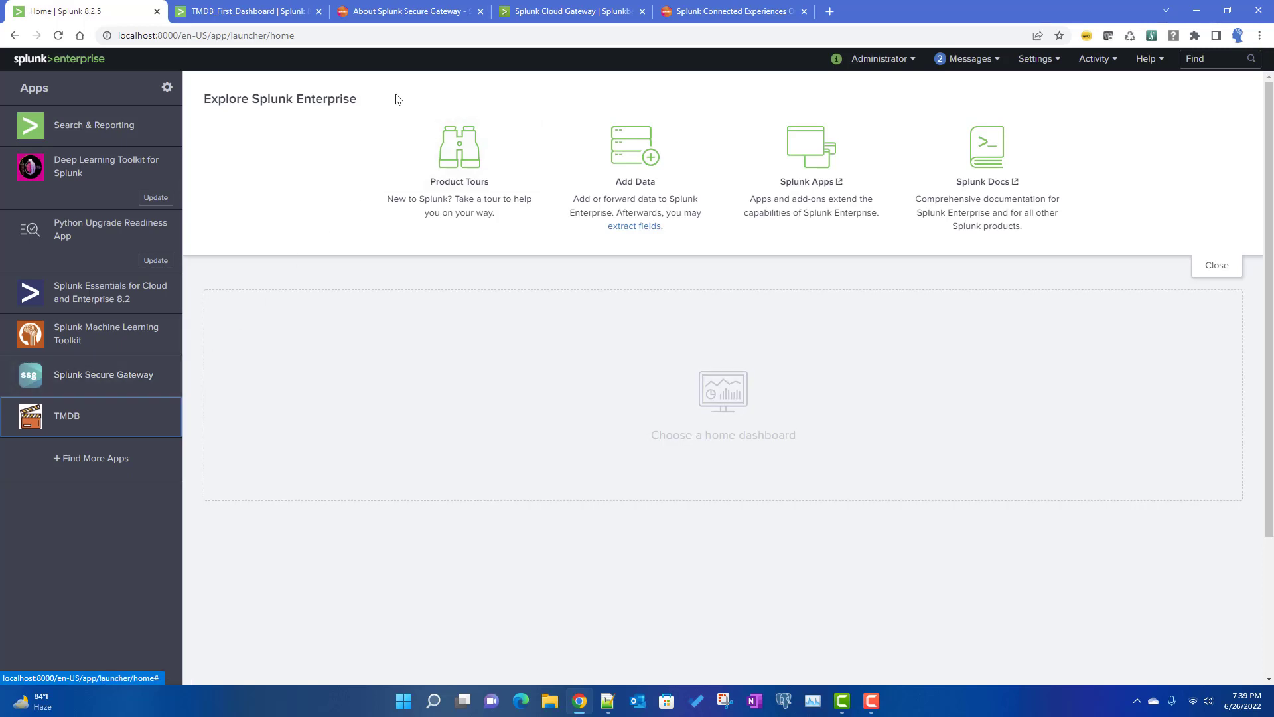
click(569, 11)
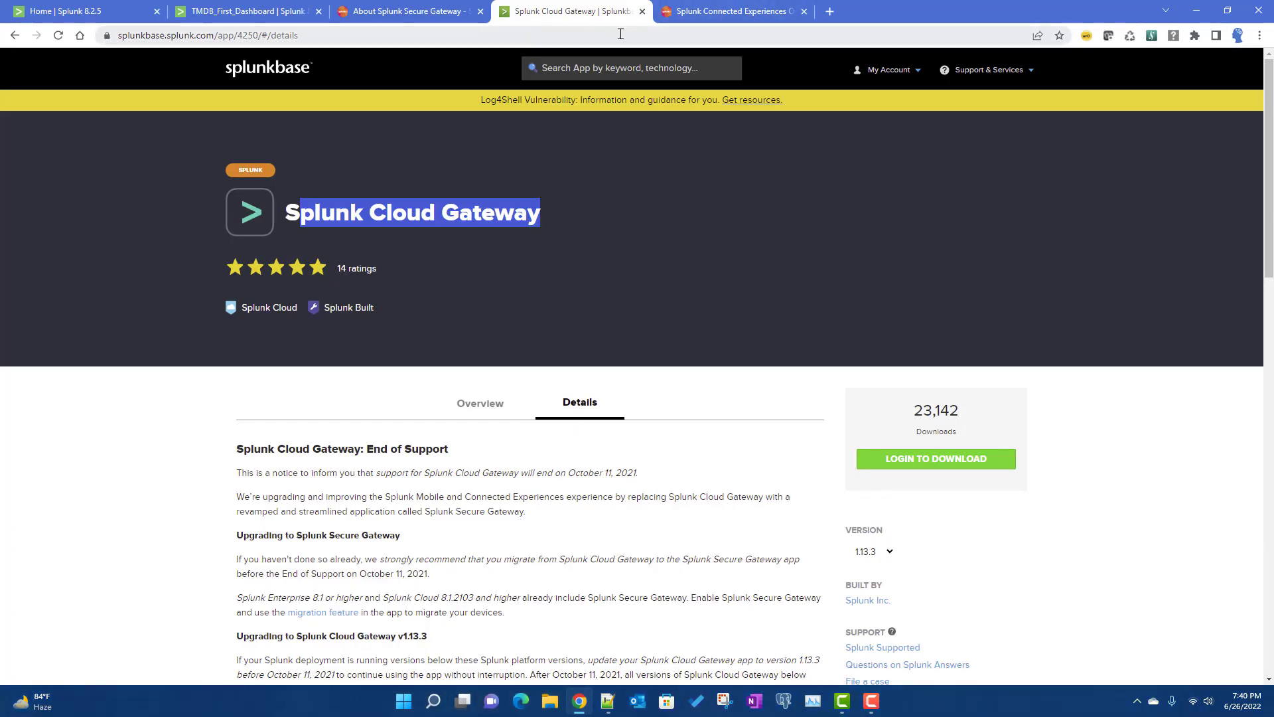
click(65, 11)
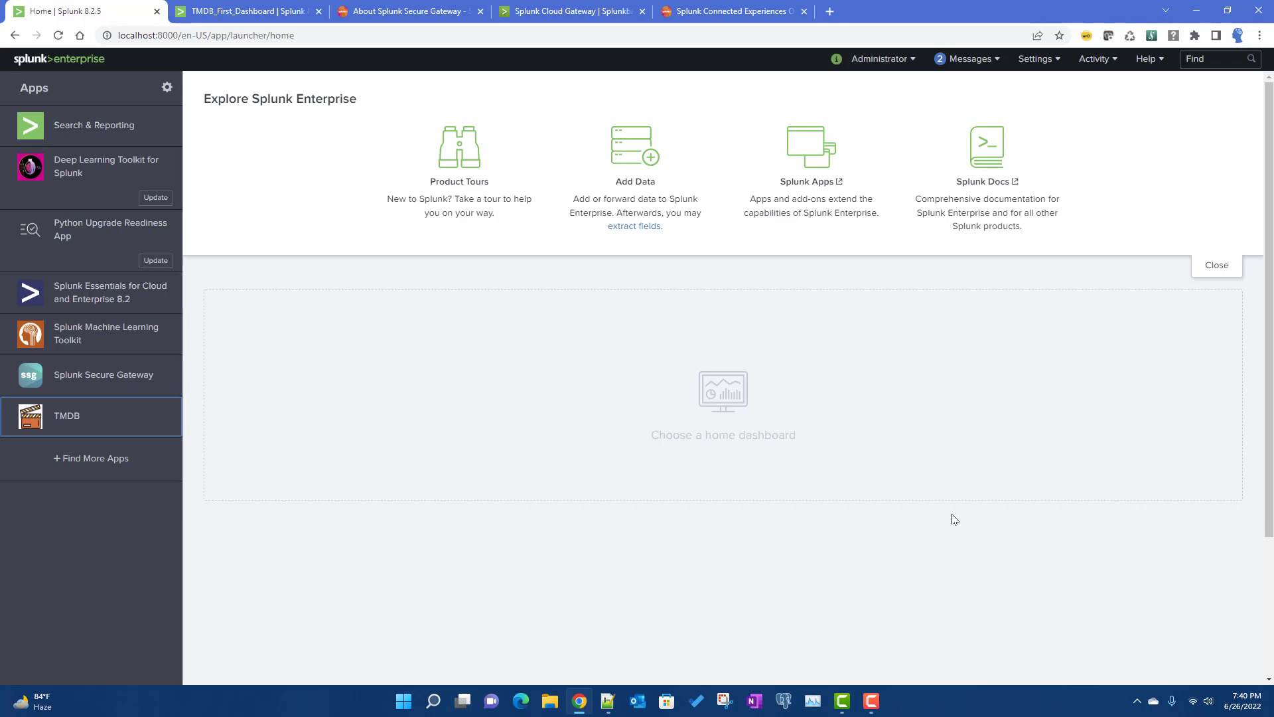
- Look over the Splunk Connected Experiences Overview and About Splunk Secure Gateway documentation, returning to the Splunk home page after each
click(734, 14)
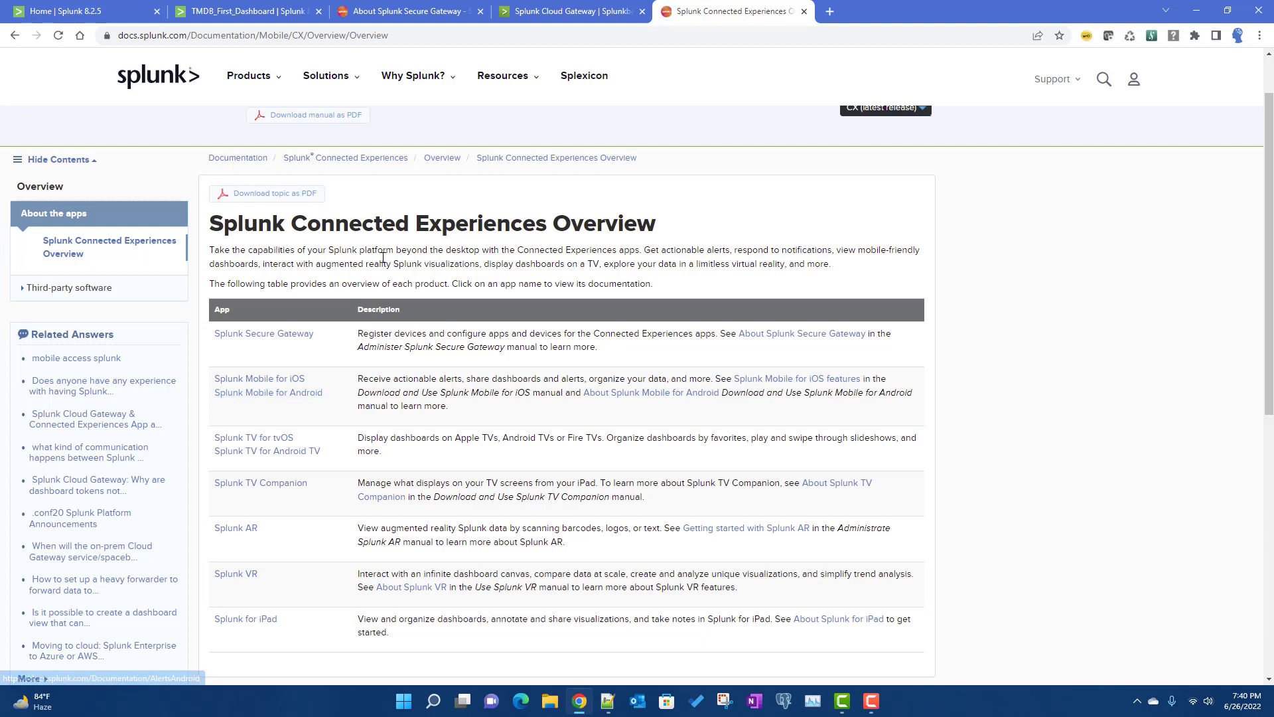
click(101, 14)
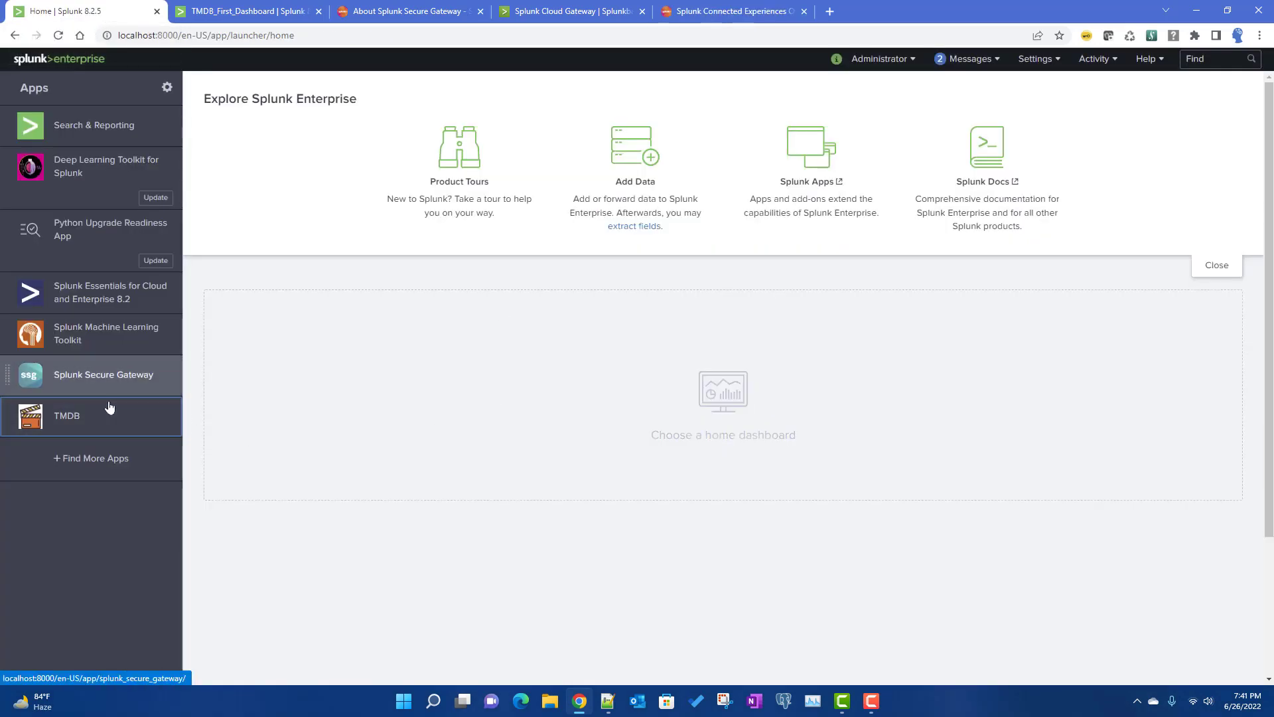
click(388, 13)
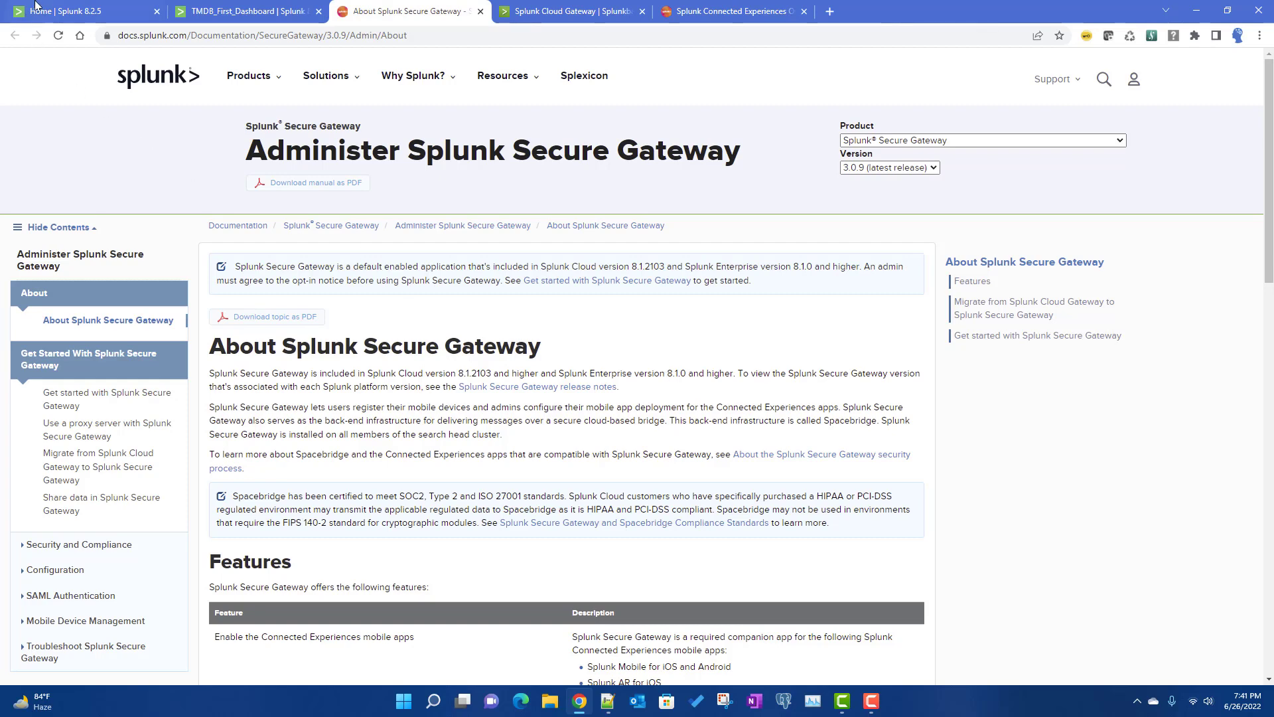
click(56, 14)
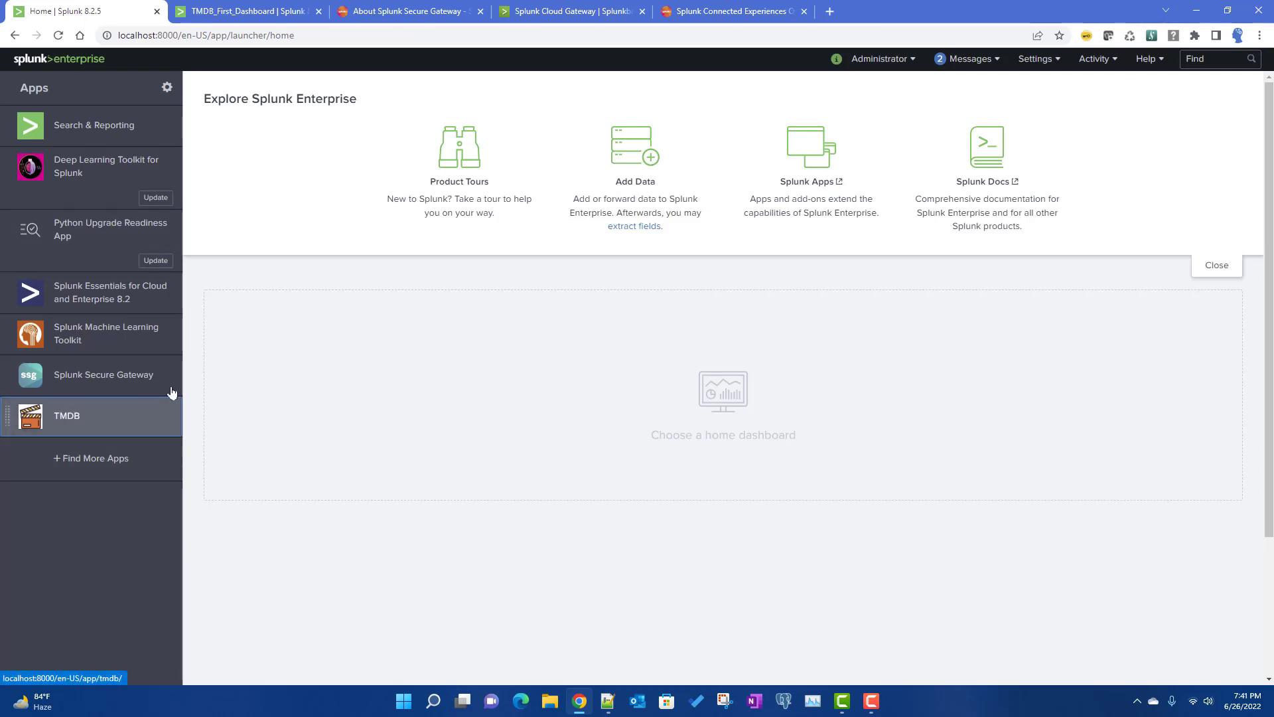
- Read through the features, migration and registration sections of the About Splunk Secure Gateway documentation page
click(421, 11)
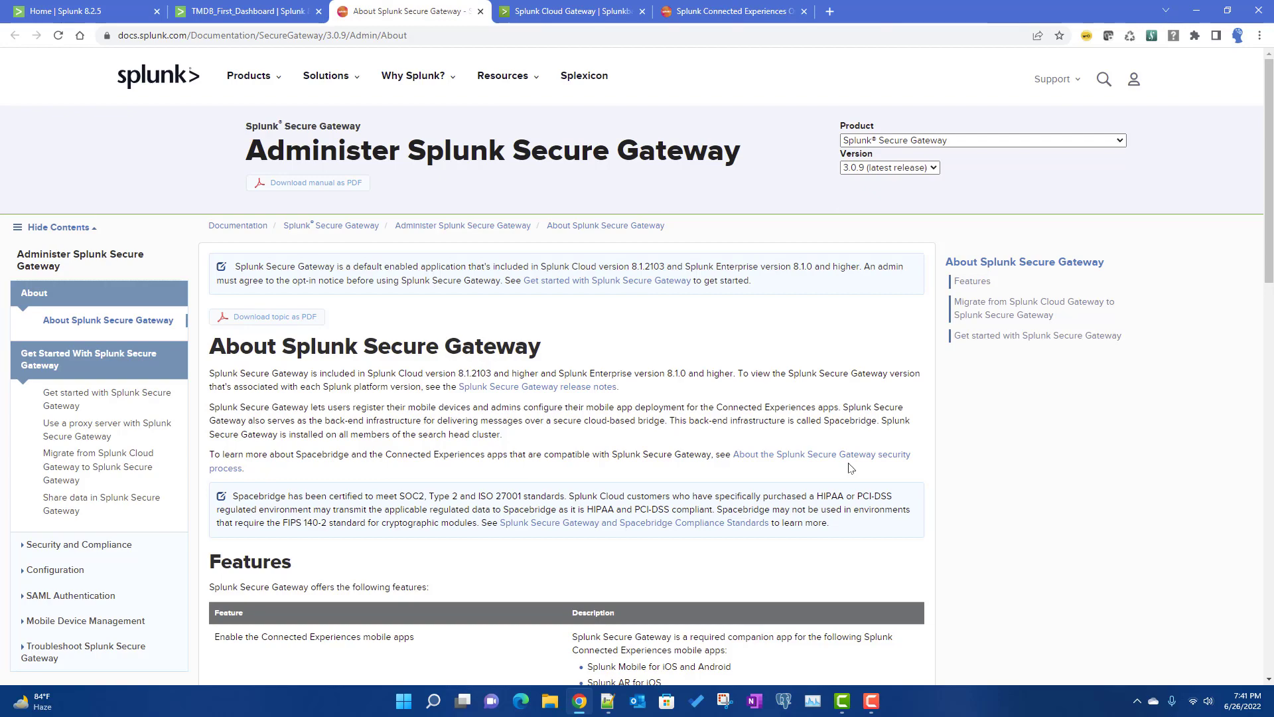
scroll(849, 464, down, 2)
scroll(846, 463, down, 3)
scroll(847, 463, down, 2)
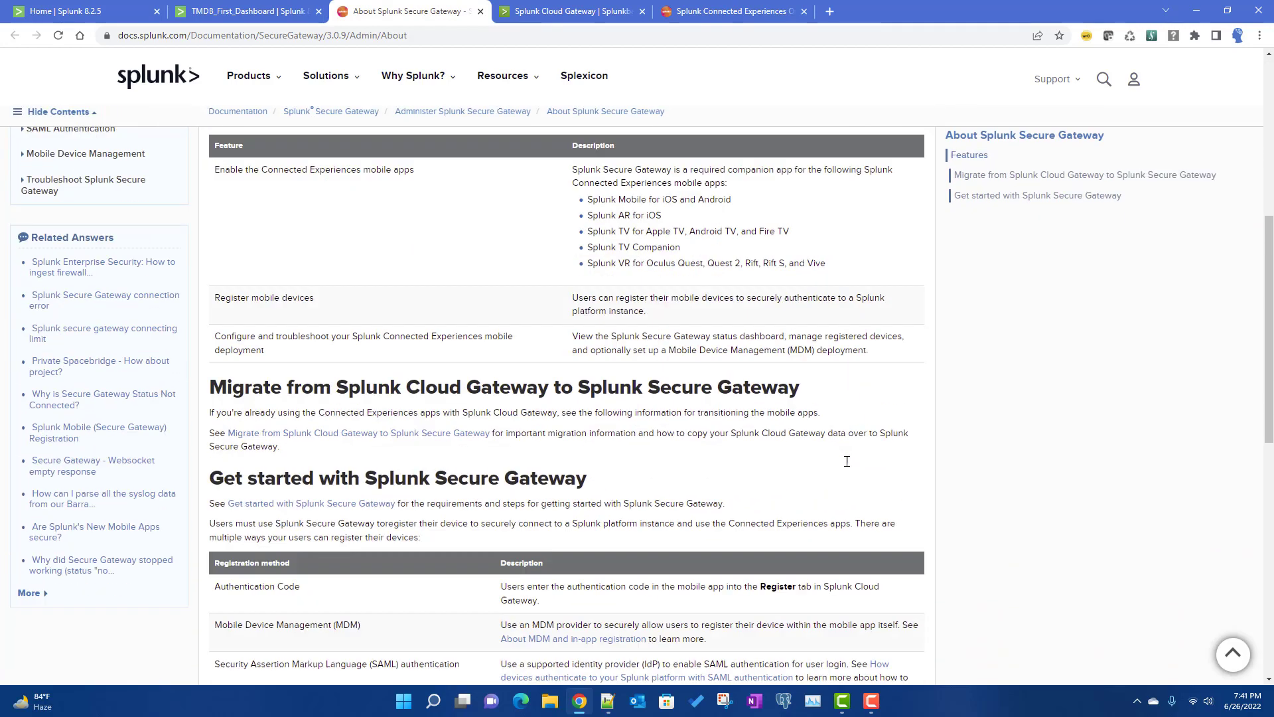
scroll(845, 458, up, 3)
scroll(531, 415, up, 2)
scroll(531, 415, up, 1)
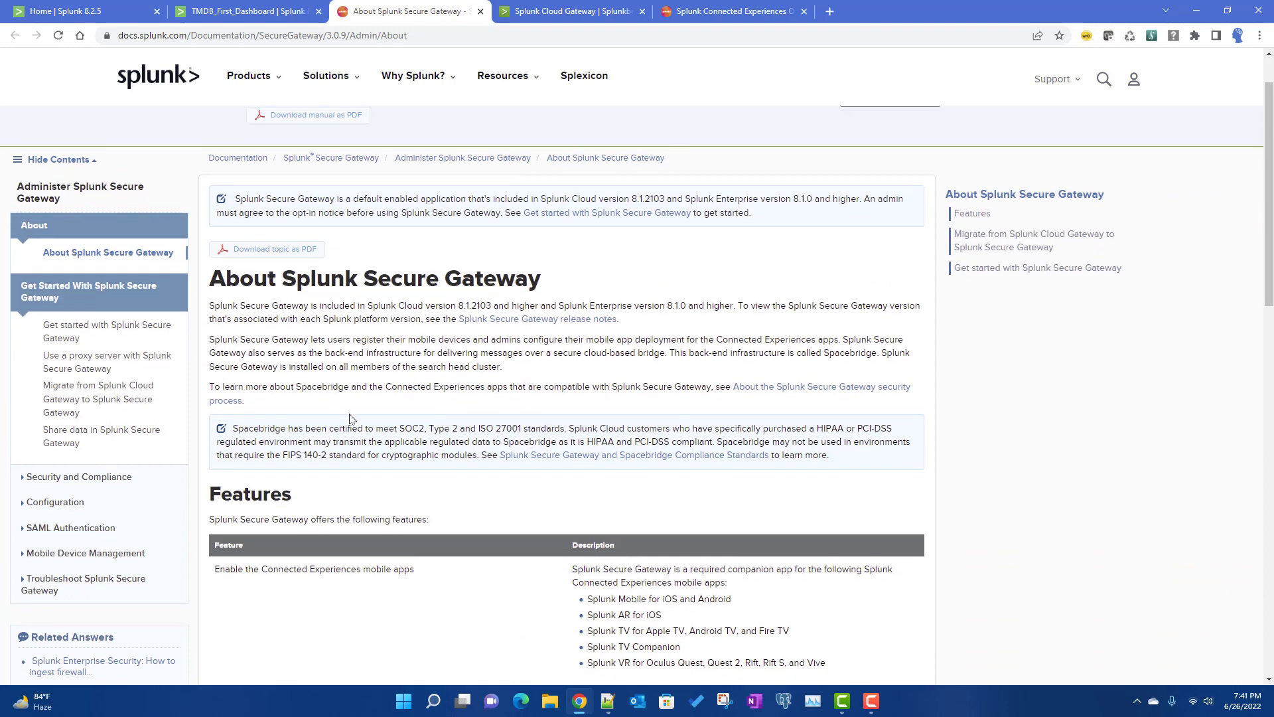
- Open the "Get started with Splunk Secure Gateway" topic in a separate browser tab and read its Python 3, admin role and opt-in requirements
right_click(99, 331)
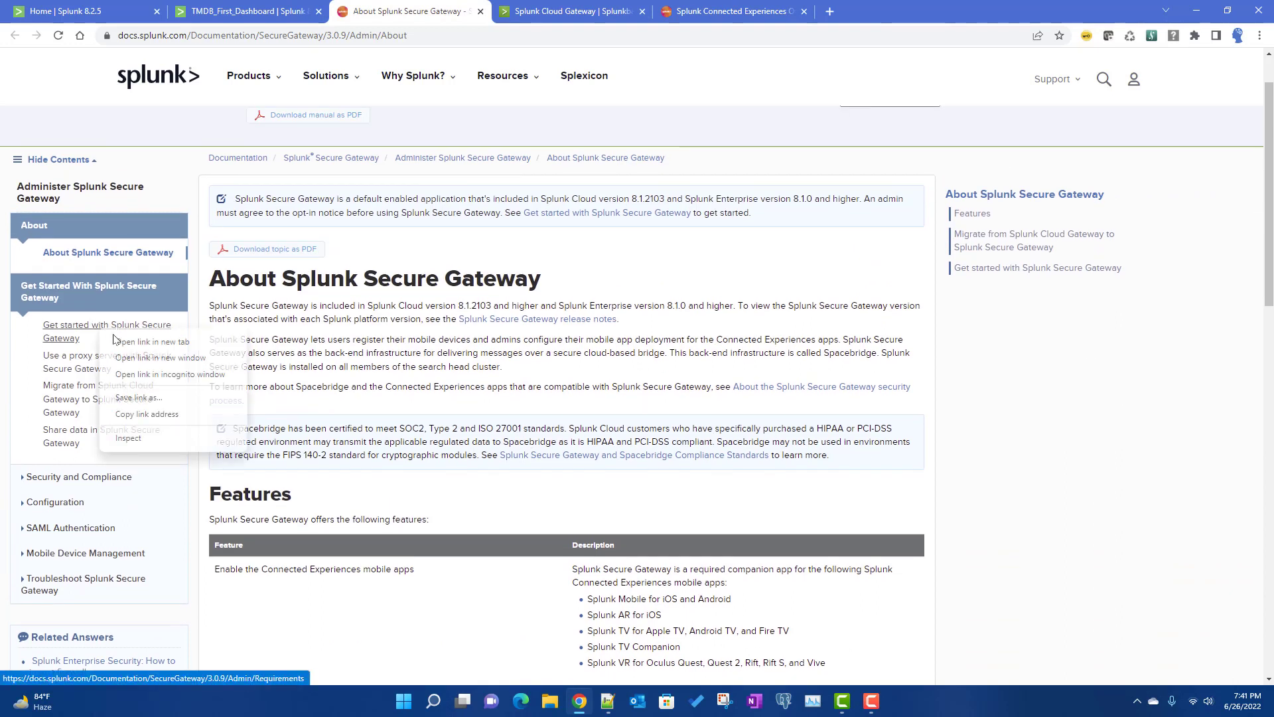
click(132, 341)
click(569, 14)
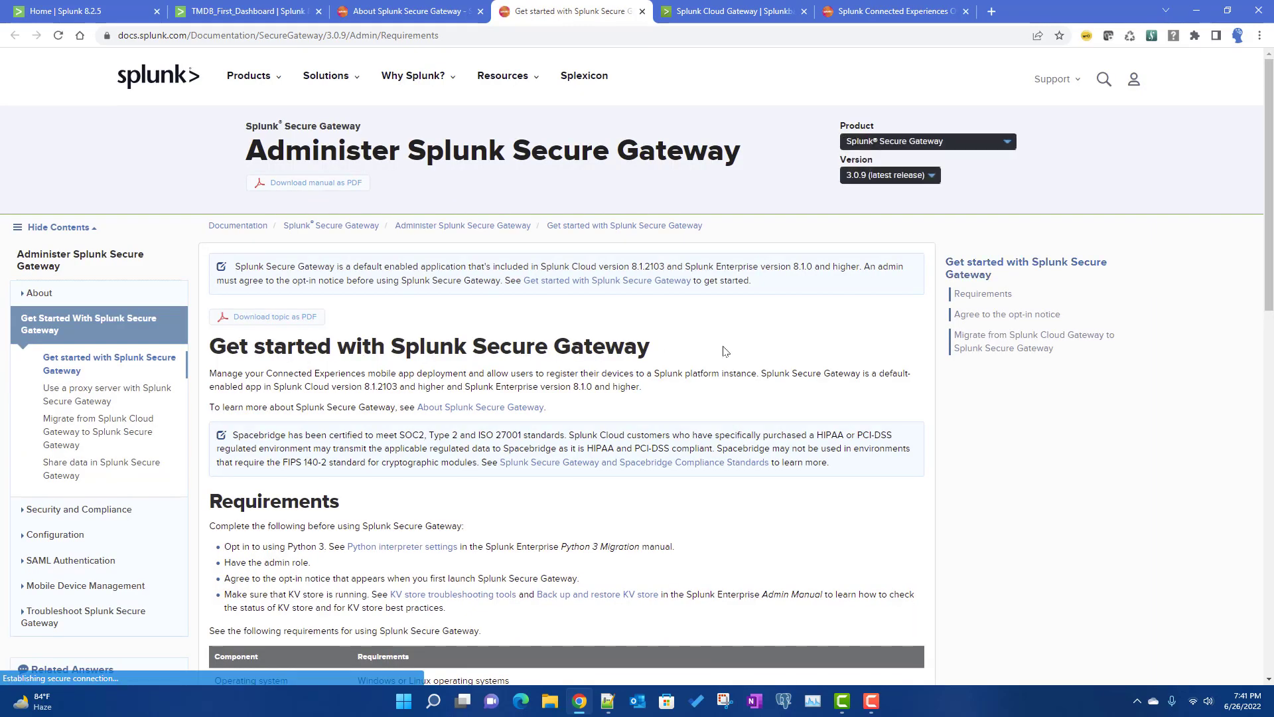
scroll(723, 351, down, 2)
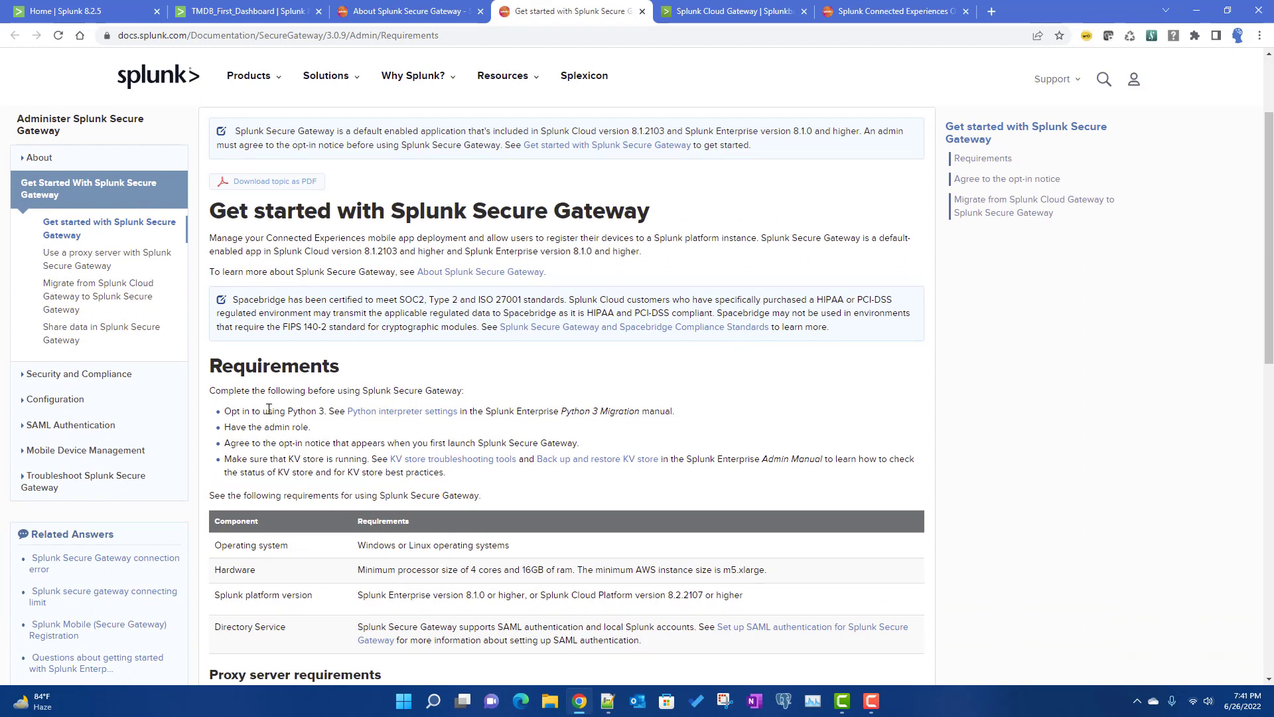
drag(268, 409, 337, 411)
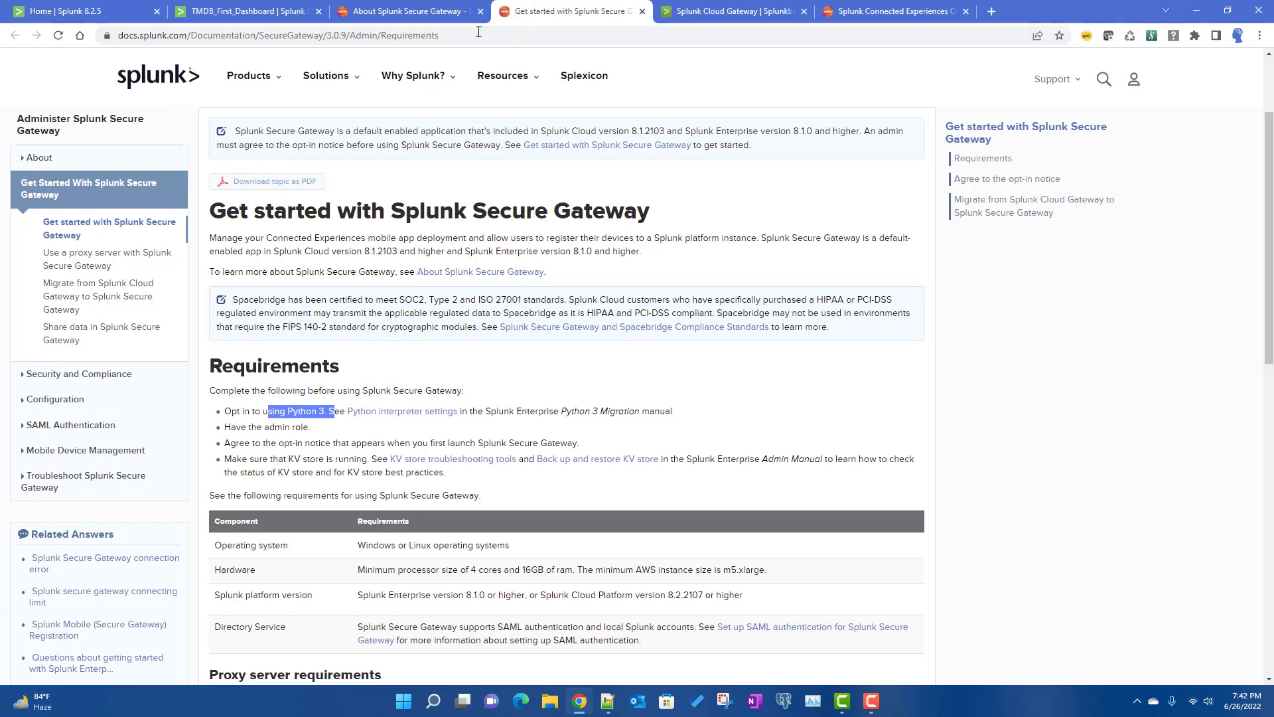
click(458, 35)
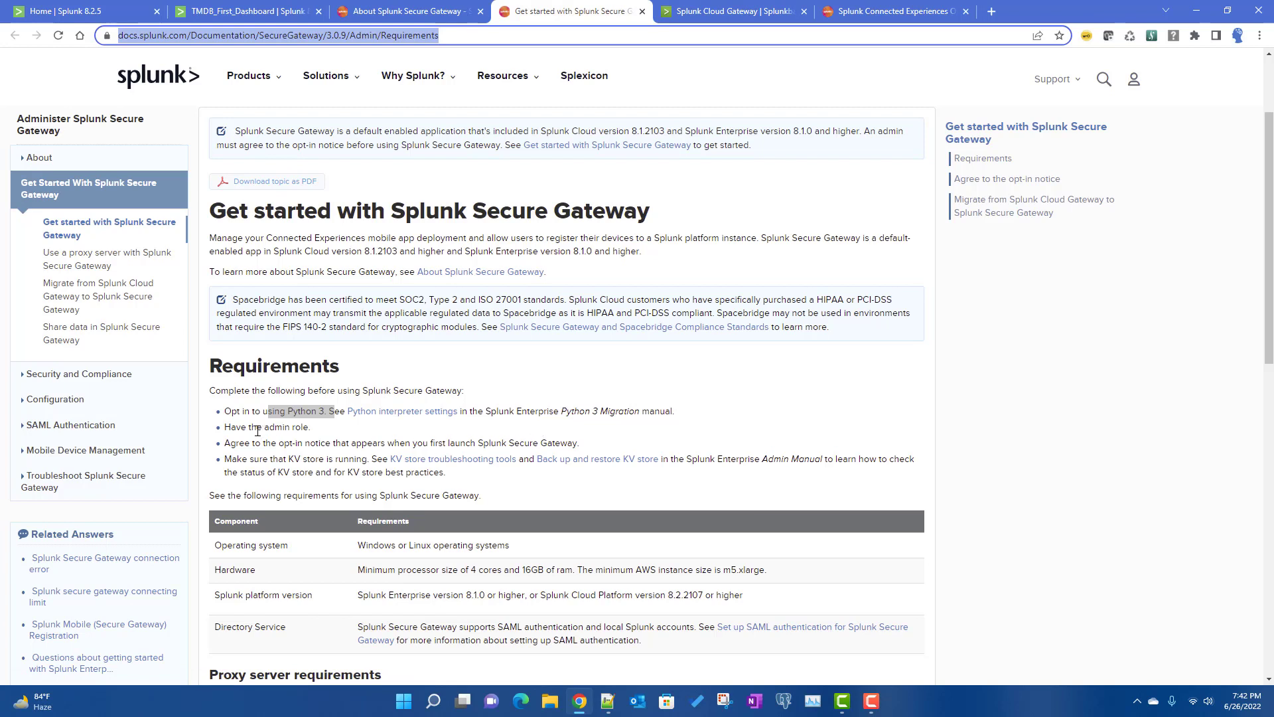
drag(257, 428, 577, 443)
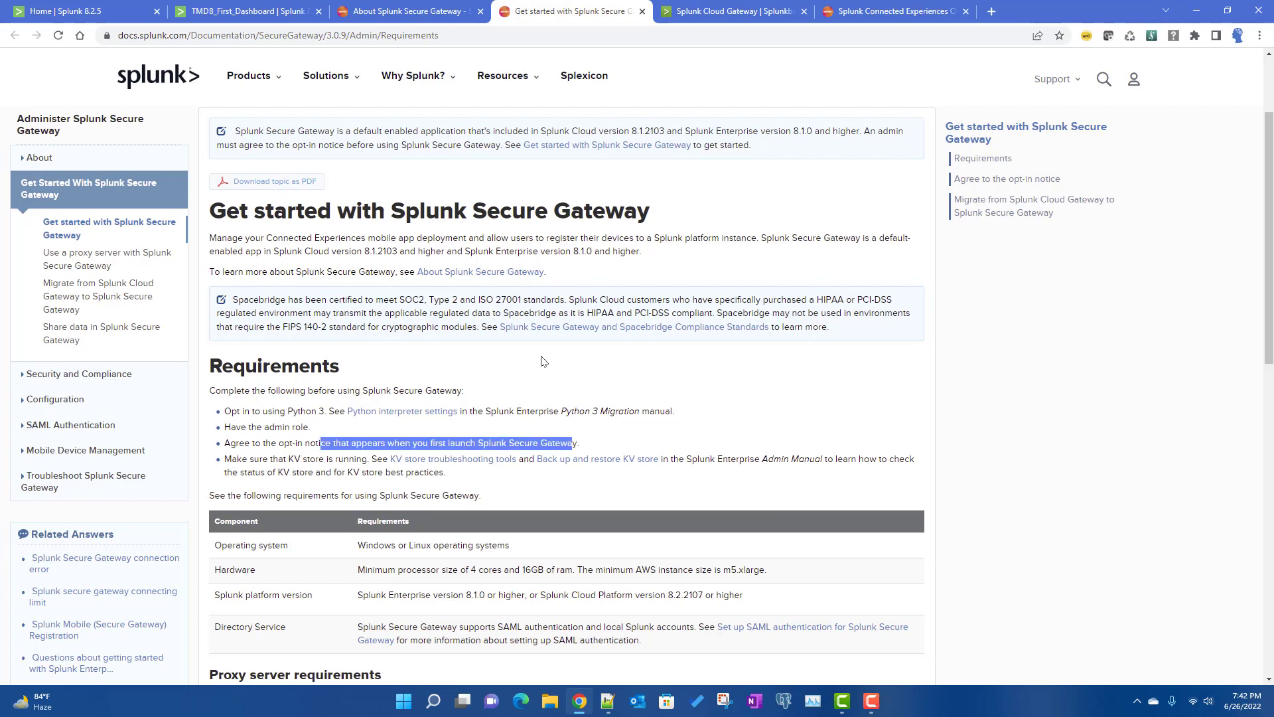
- Open the Splunk Secure Gateway app from the Splunk home page
click(102, 8)
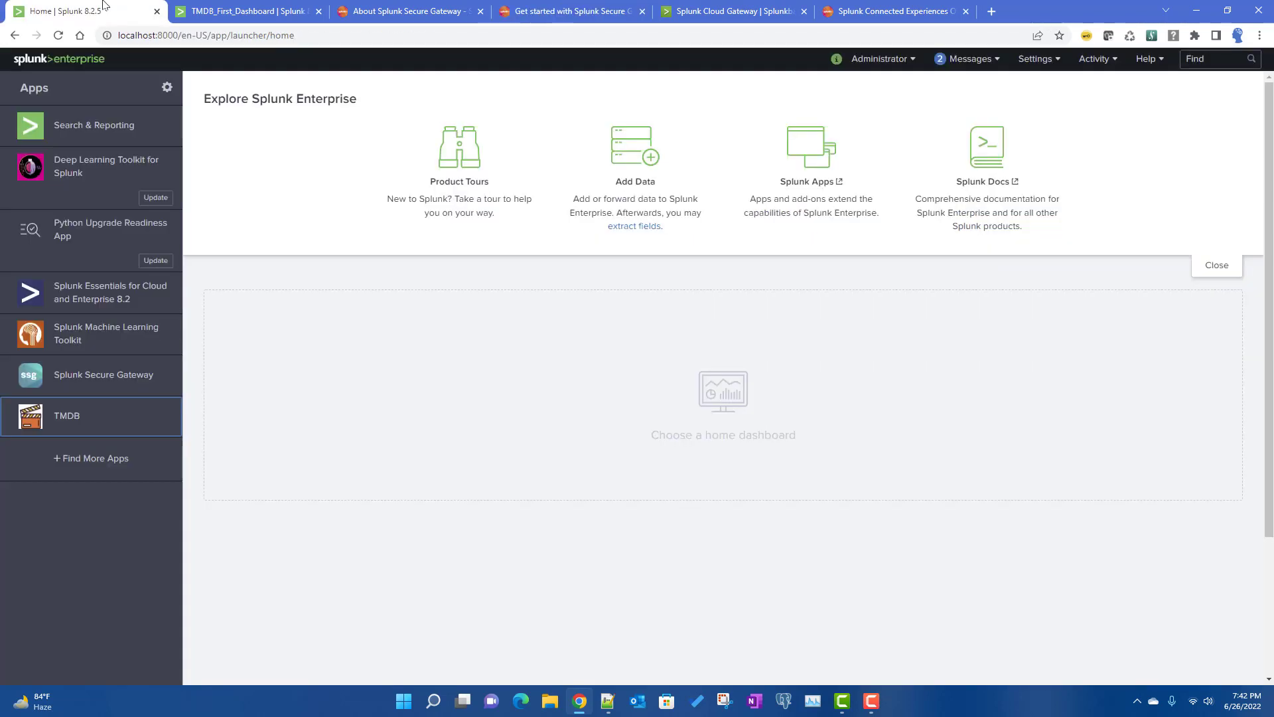
click(90, 375)
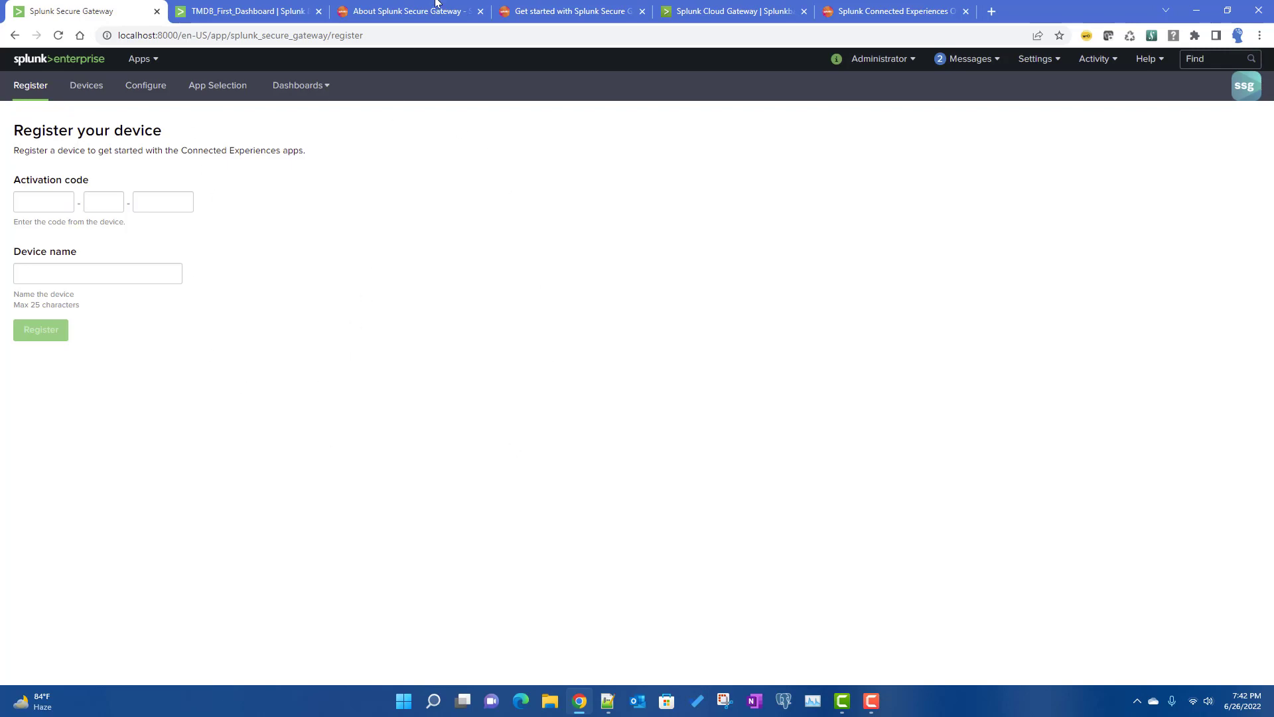
- Read the KV store, platform, proxy and opt-in notice requirements in the "Get started with Splunk Secure Gateway" documentation
click(544, 16)
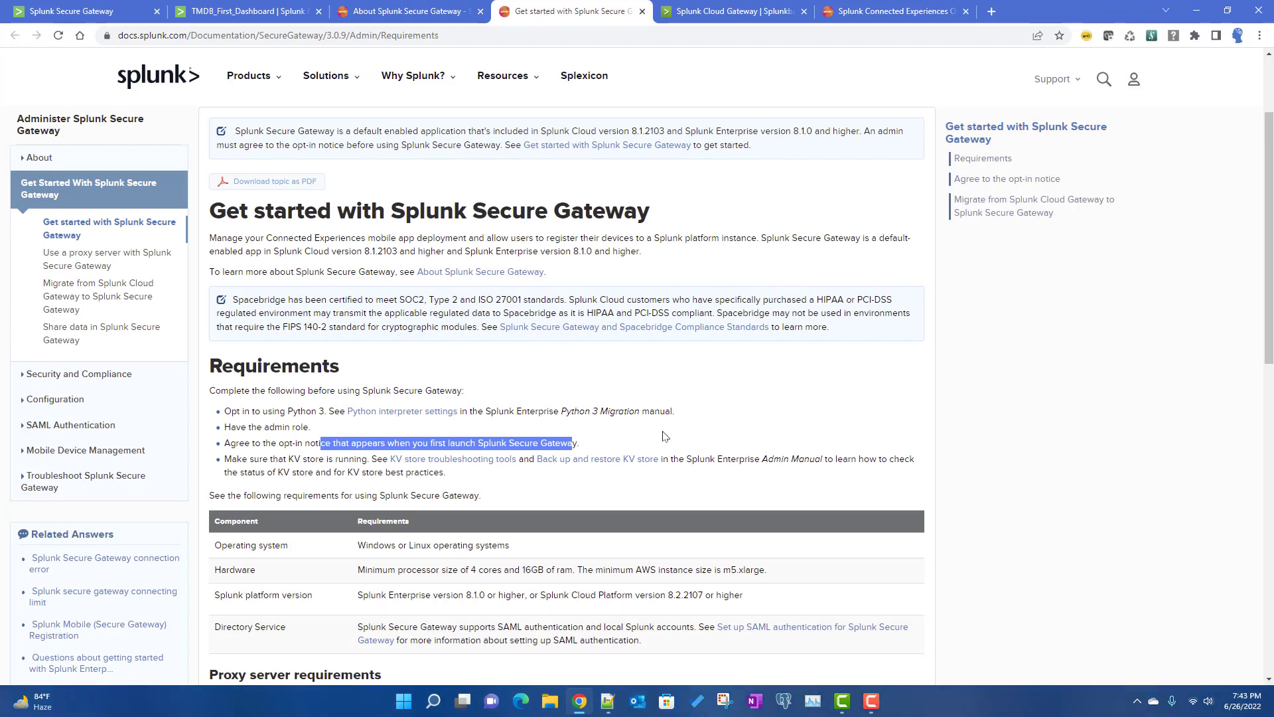
triple_click(299, 460)
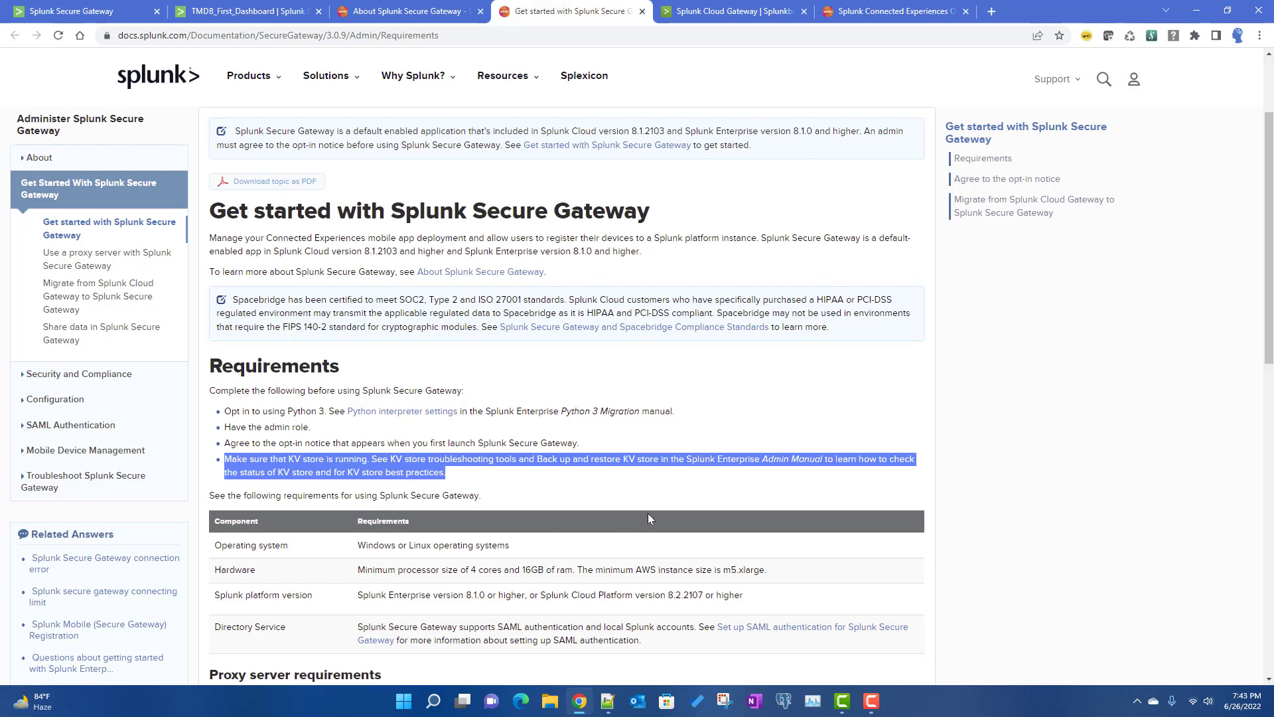
scroll(647, 518, down, 3)
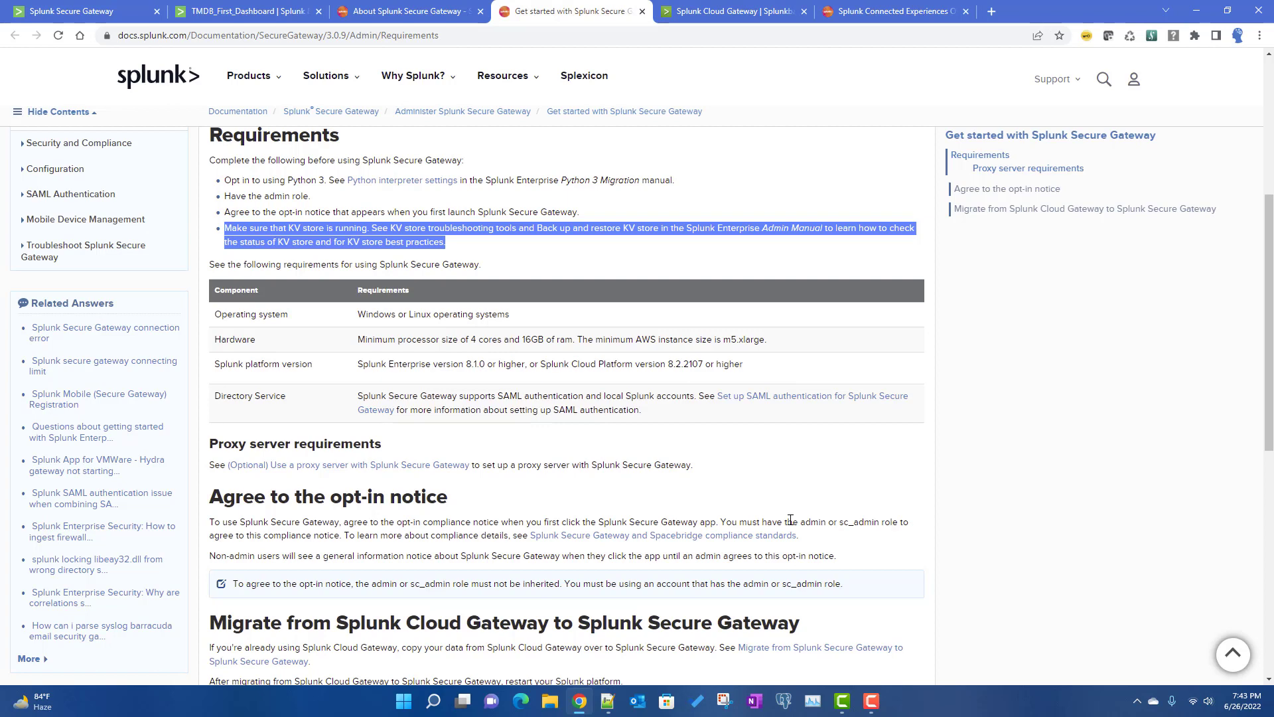
scroll(790, 519, down, 3)
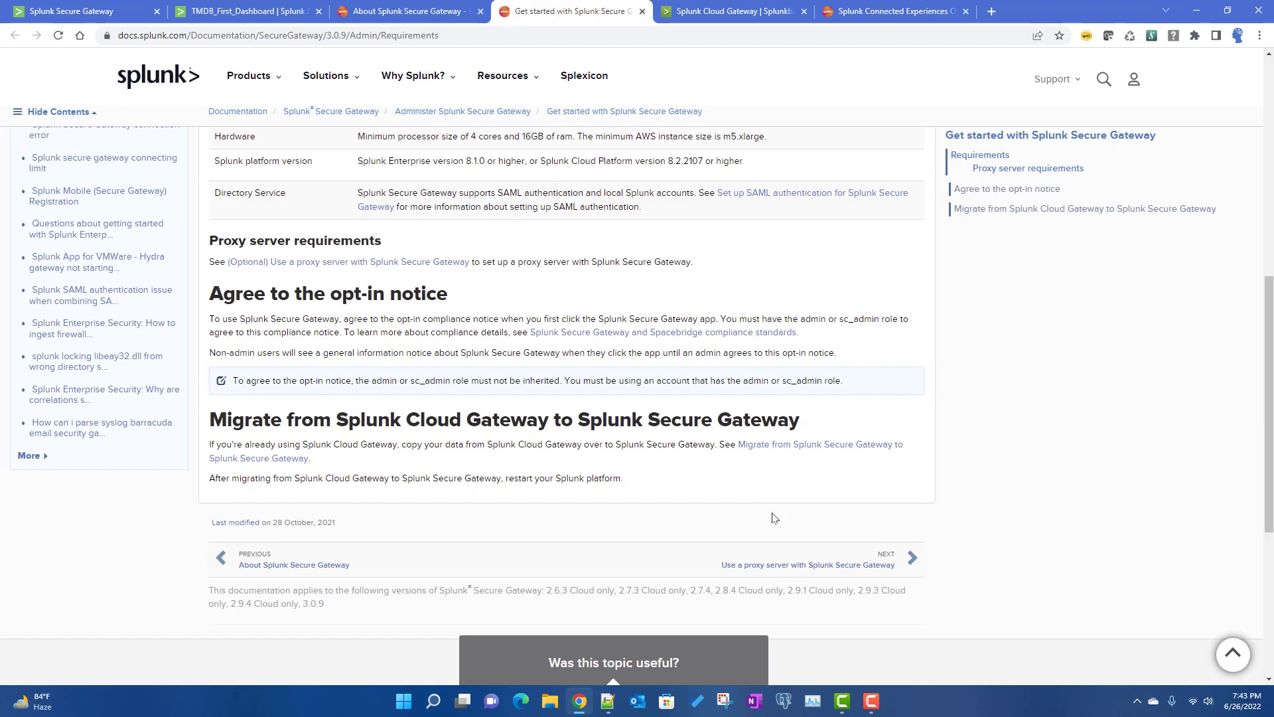
scroll(775, 517, up, 2)
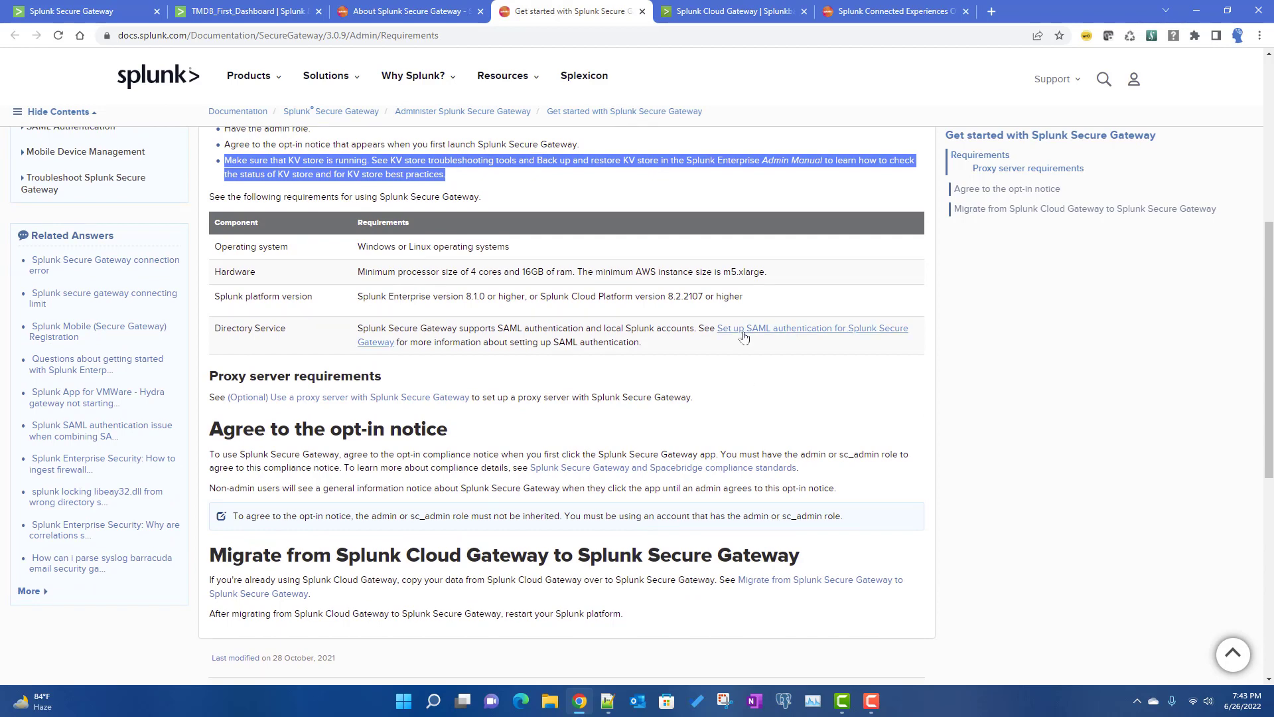
- Check the end-of-support notice on the Splunk Cloud Gateway page on Splunkbase and return to the "Get started with Splunk Secure Gateway" topic
click(715, 13)
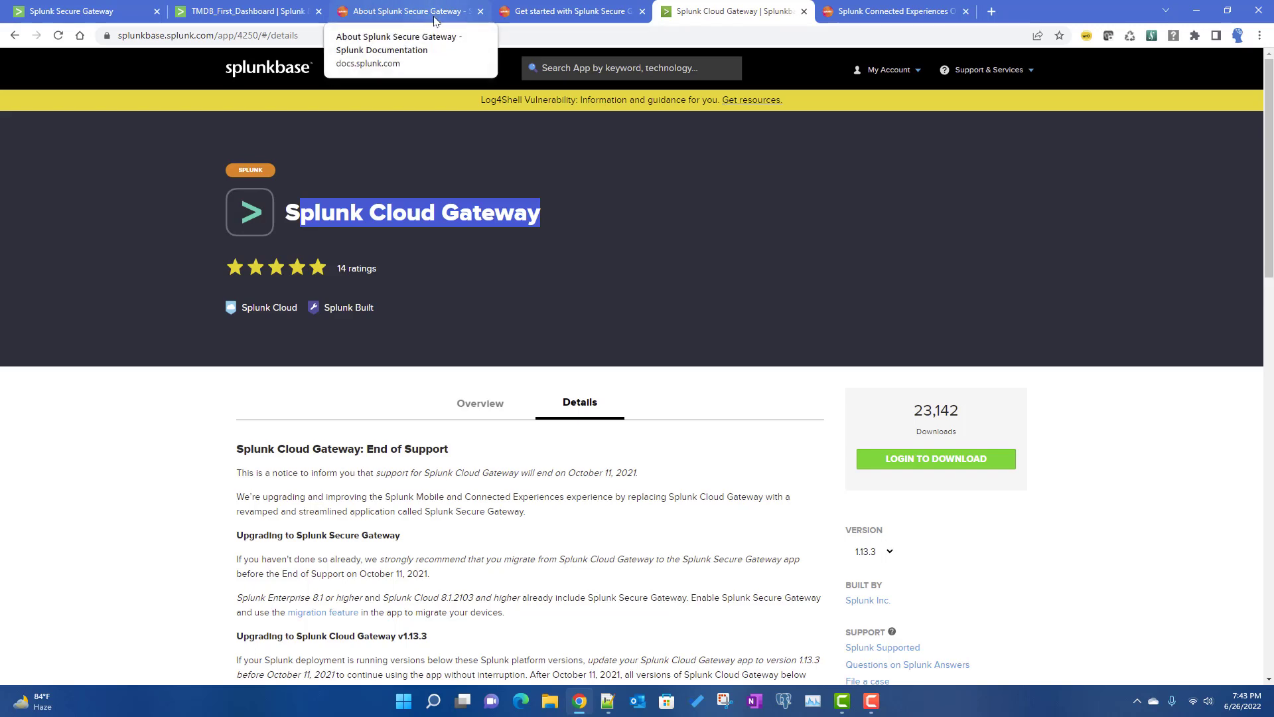
click(540, 13)
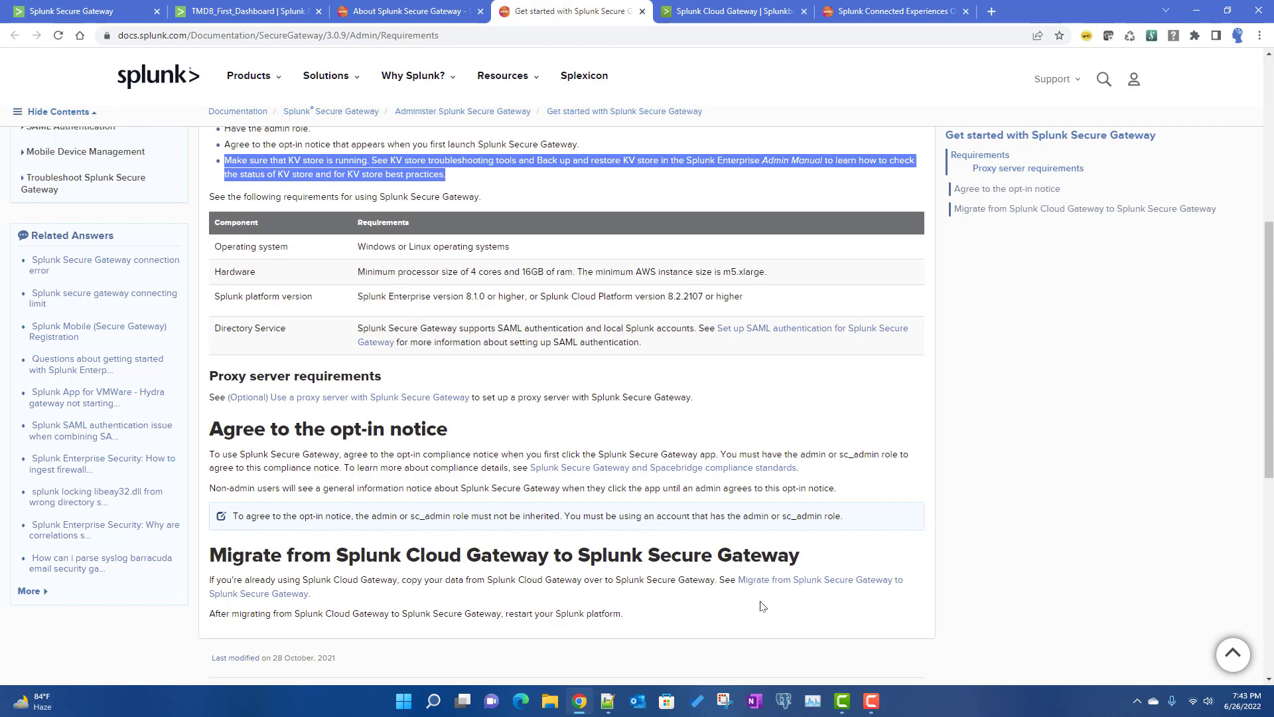
- Open the "About the Splunk Secure Gateway security process" topic in a separate browser tab and read through to its session initiation diagram
scroll(763, 606, up, 5)
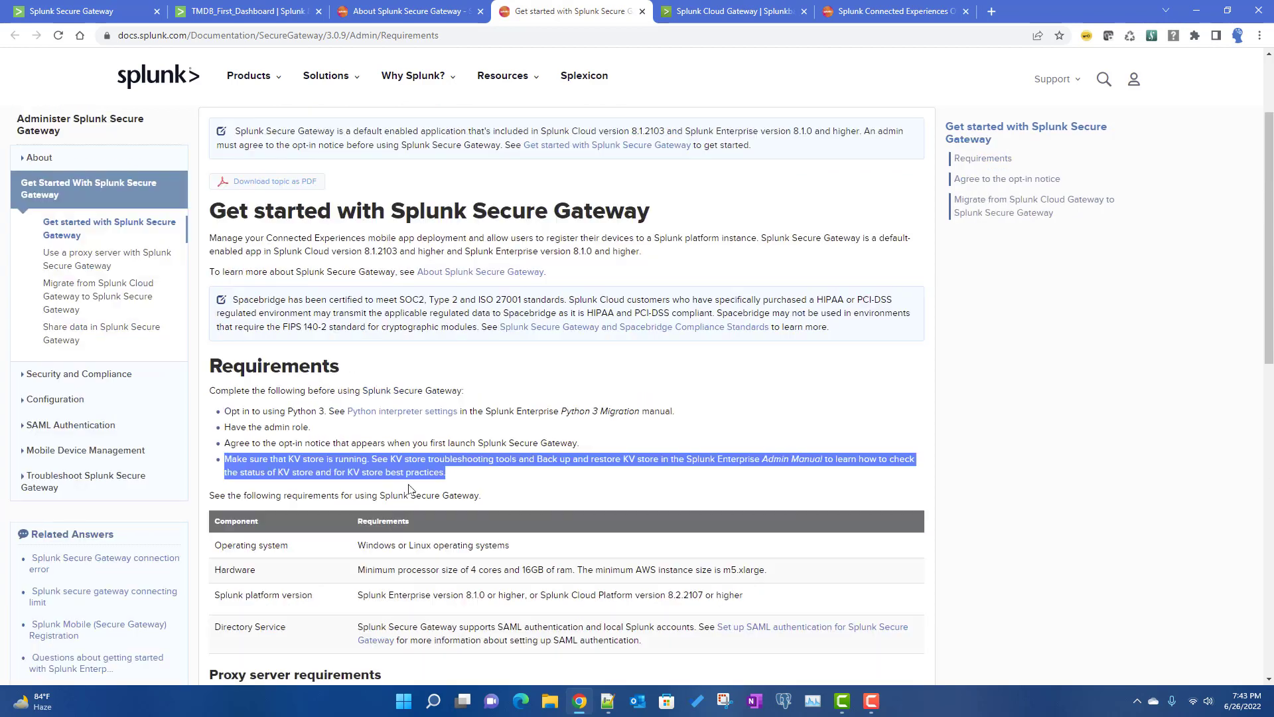
click(91, 377)
right_click(91, 408)
click(174, 415)
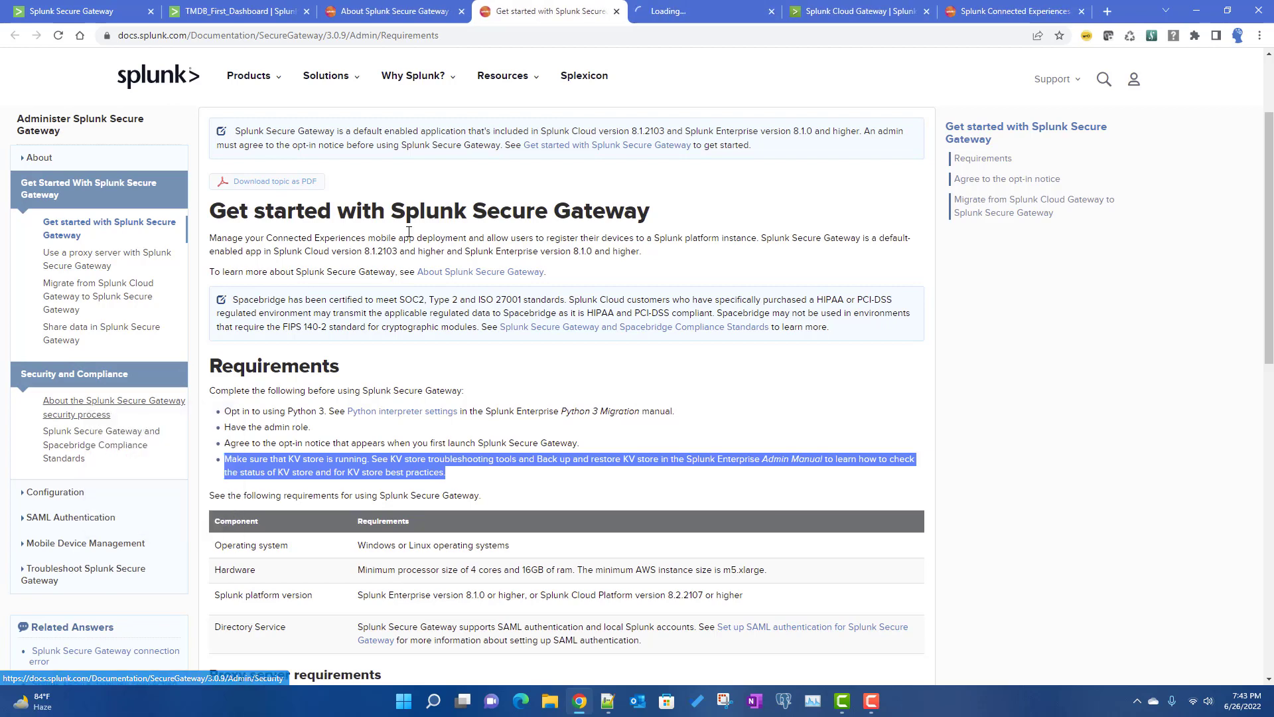
click(711, 15)
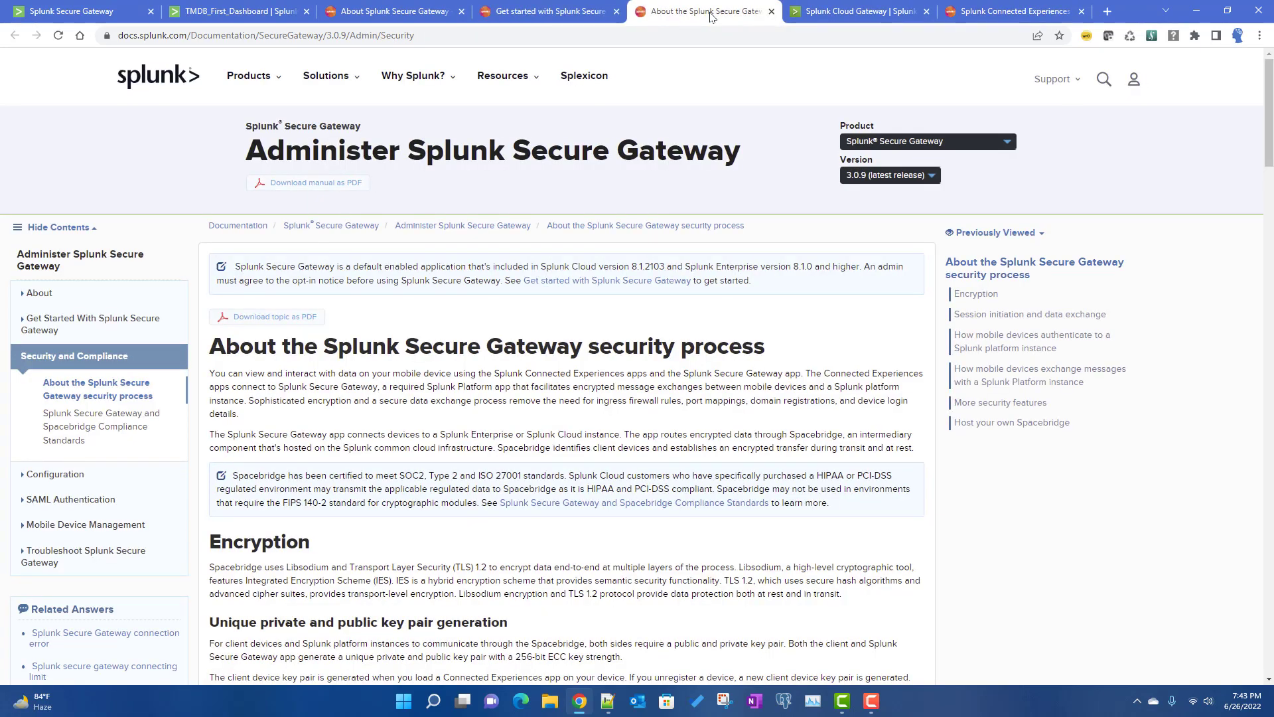
scroll(524, 279, down, 2)
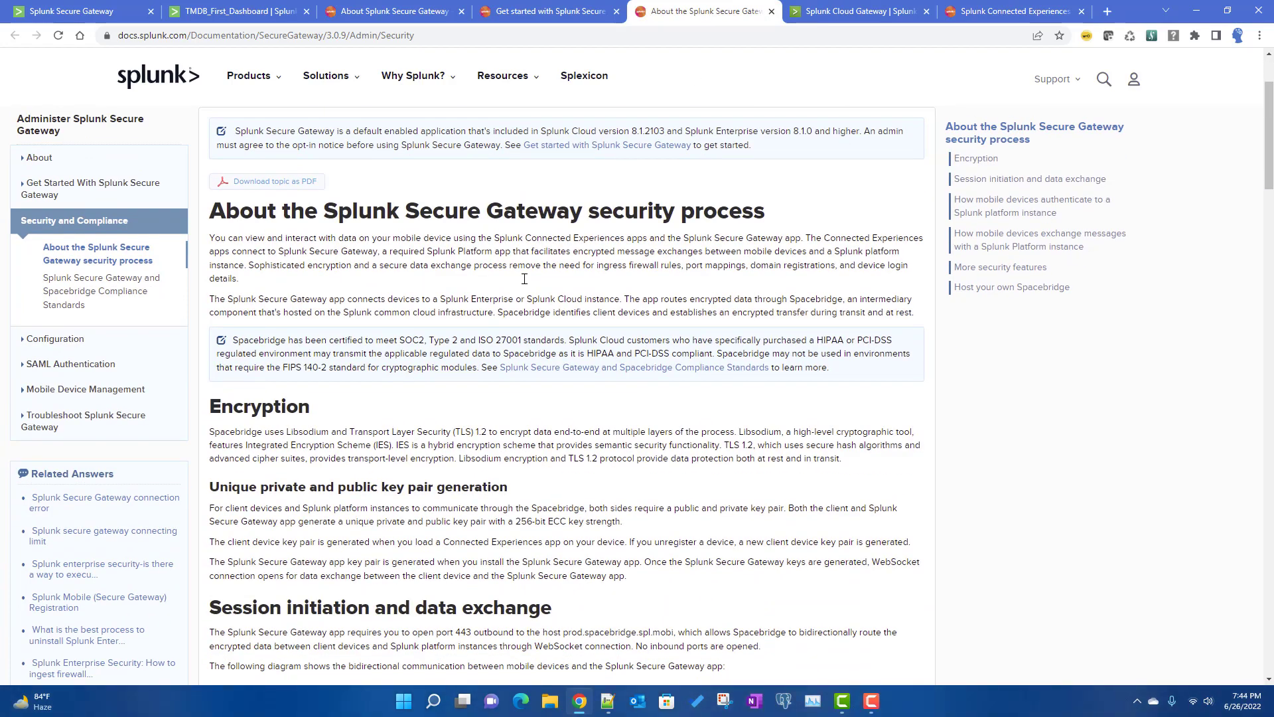
scroll(525, 279, down, 5)
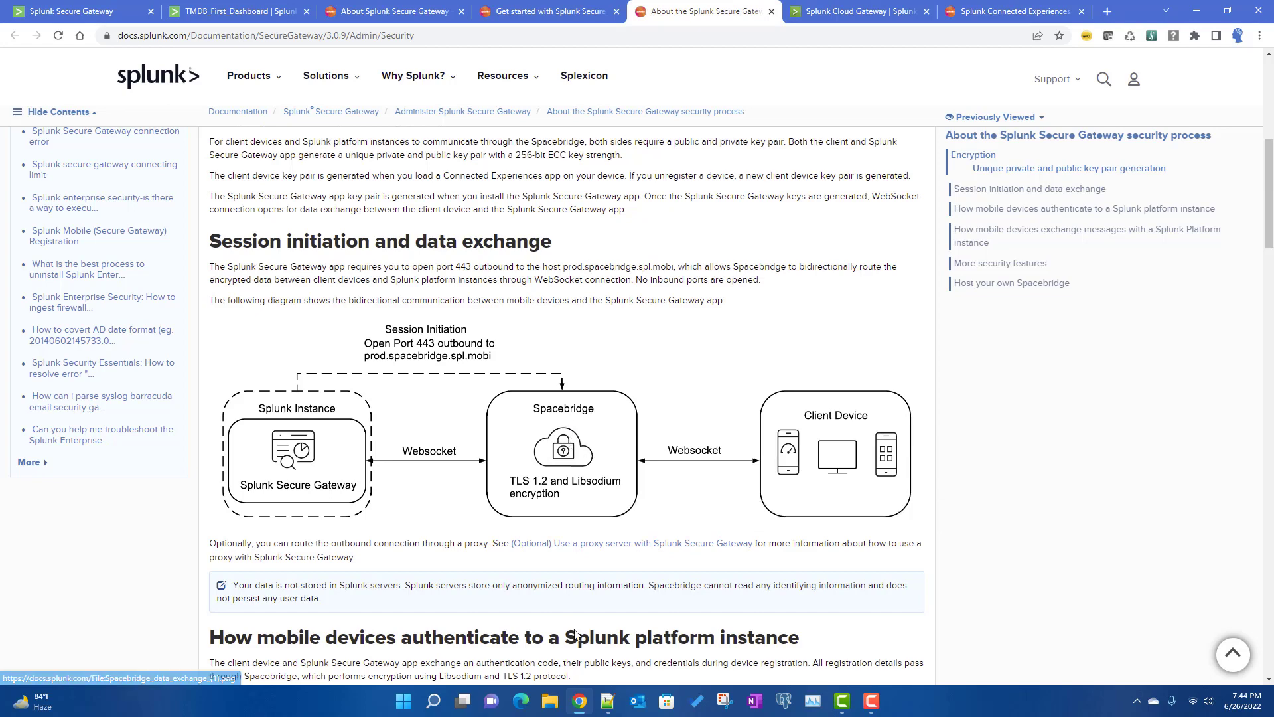
- In File Explorer, go to Splunk's etc\apps\splunk_secure_gateway\default folder and select securegateway.conf
click(550, 701)
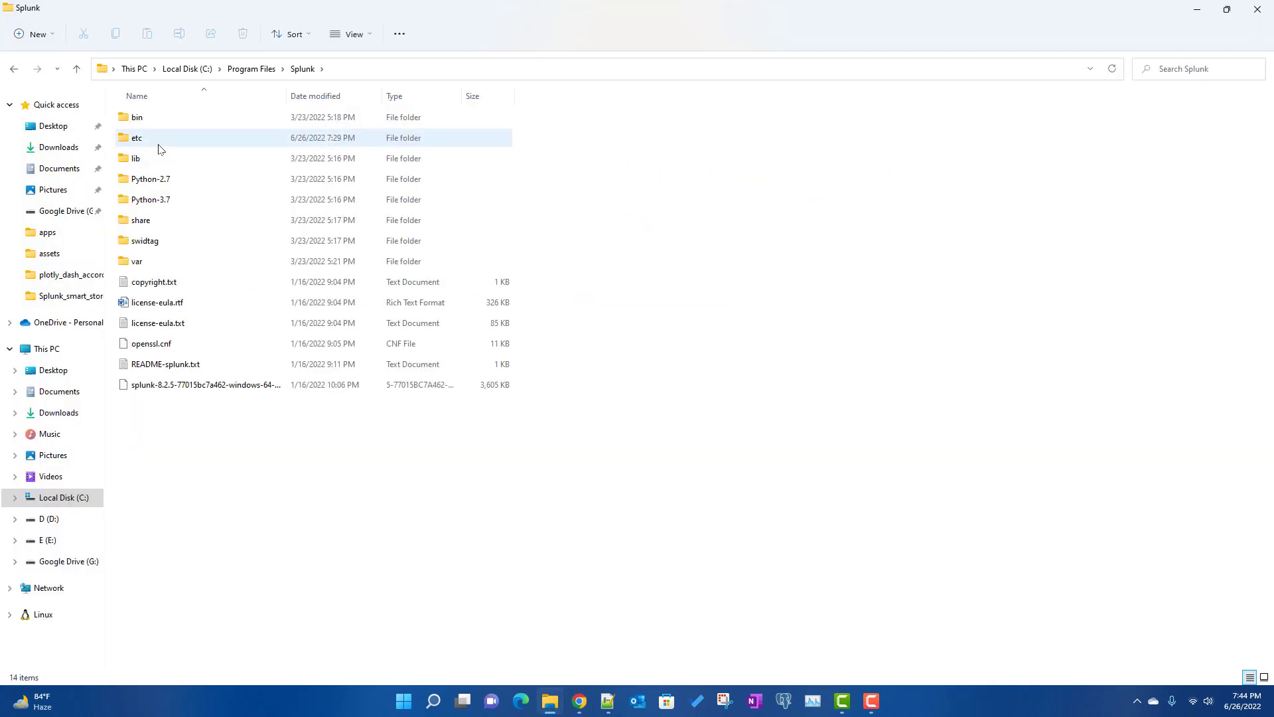
double_click(153, 140)
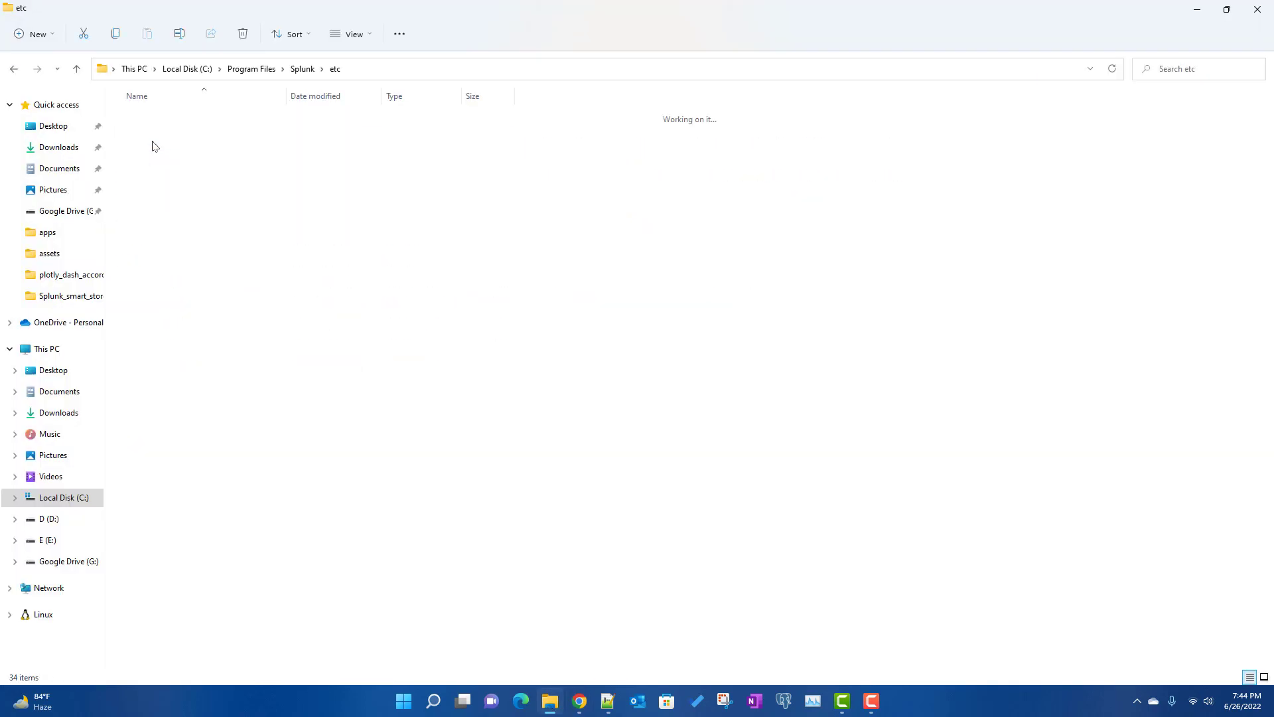
double_click(154, 145)
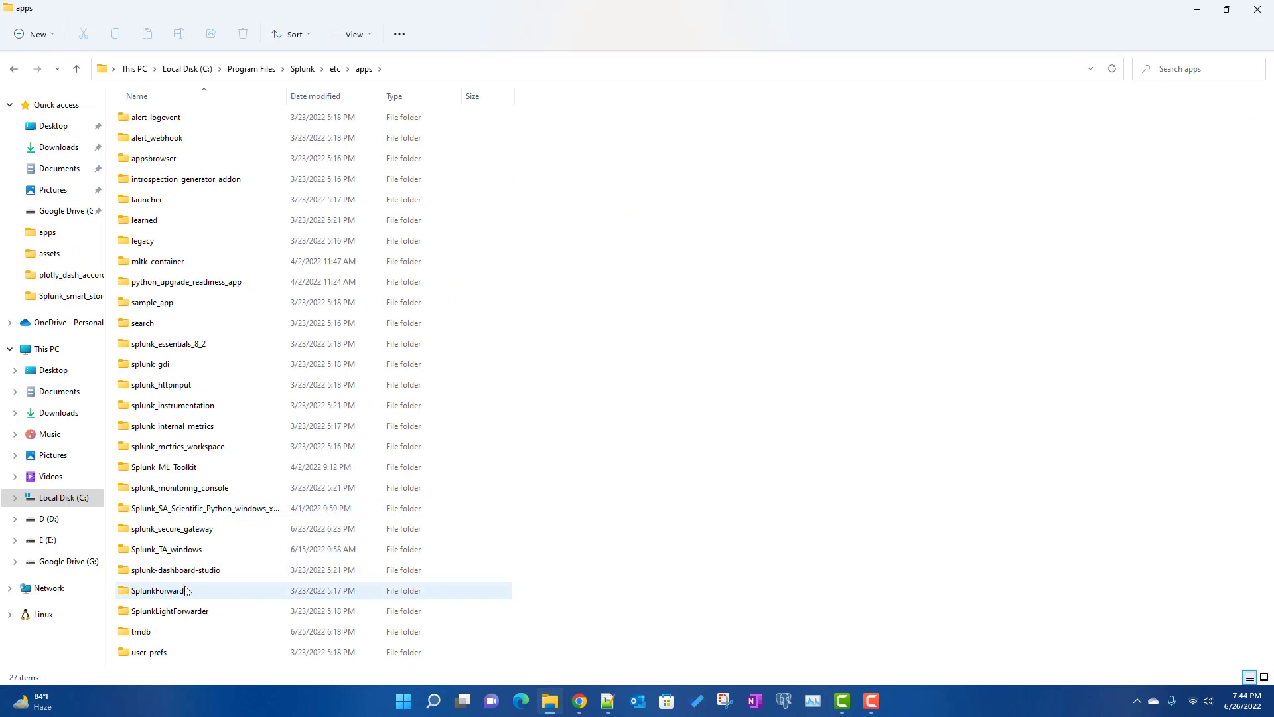
double_click(188, 528)
double_click(145, 161)
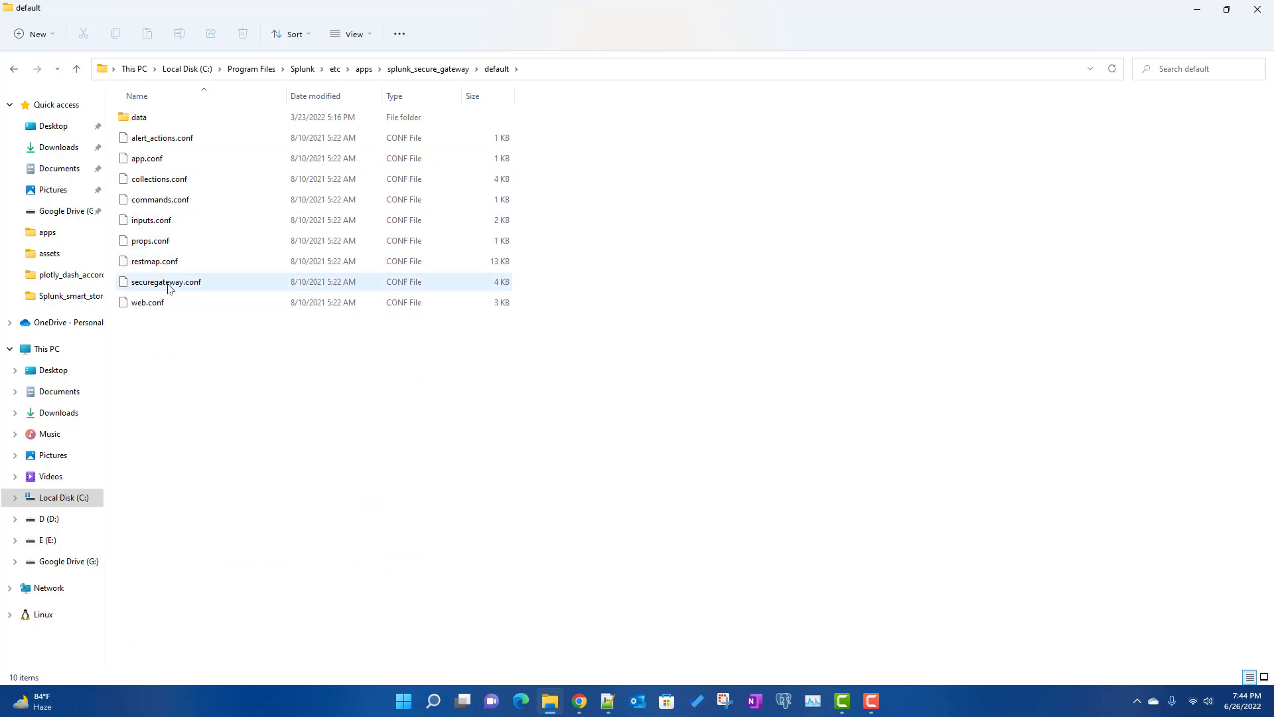
click(170, 288)
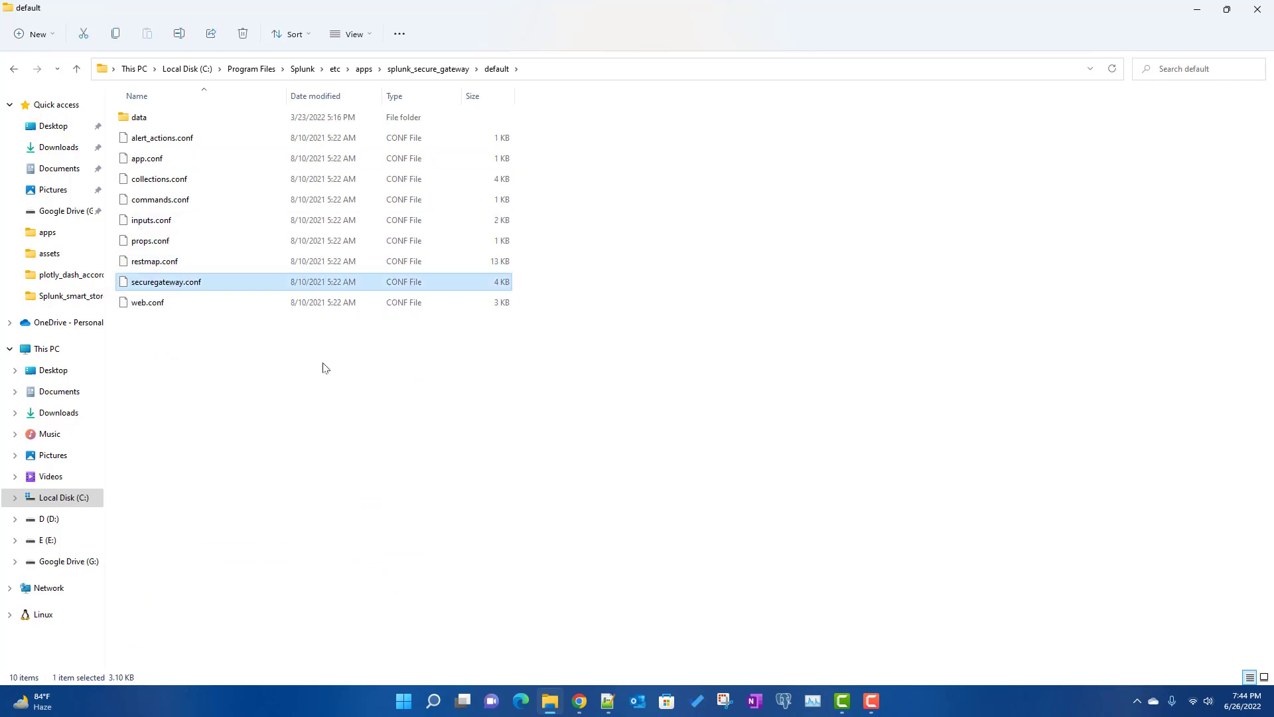
- Switch to Notepad++ and examine the spacebridge_server address in the setup stanza of securegateway.conf
click(608, 700)
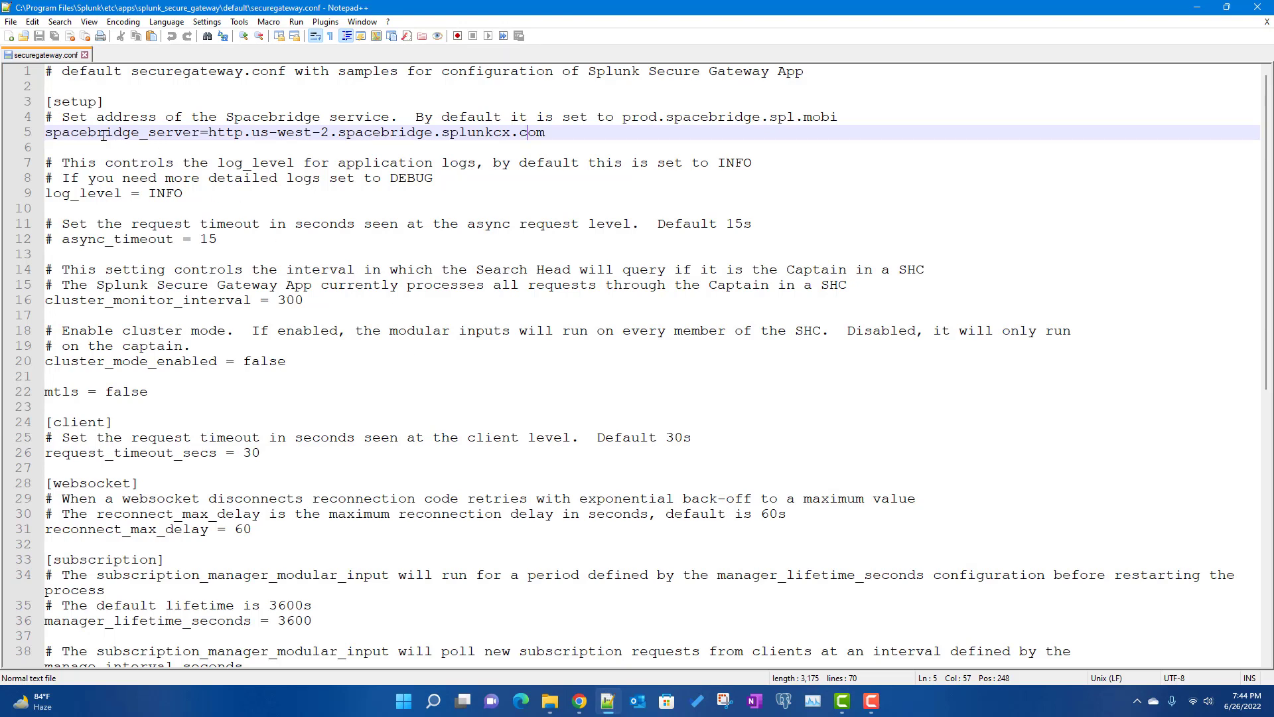
double_click(64, 128)
double_click(66, 104)
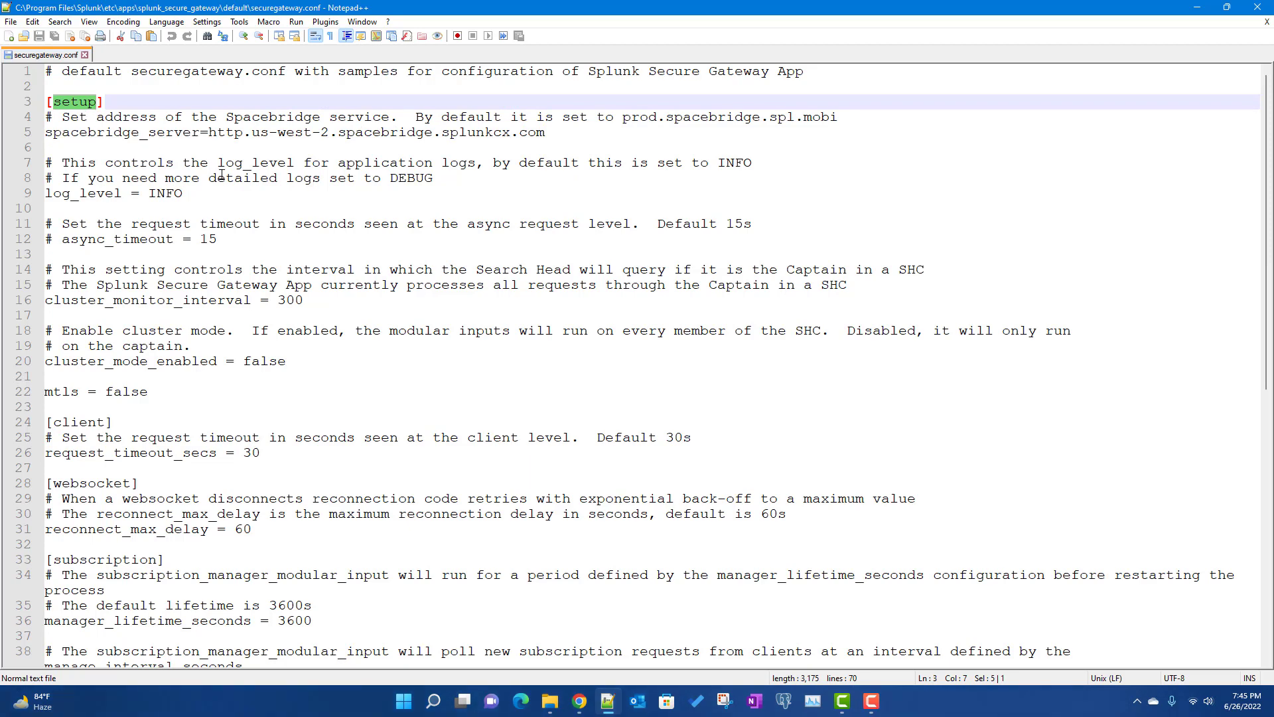
double_click(143, 133)
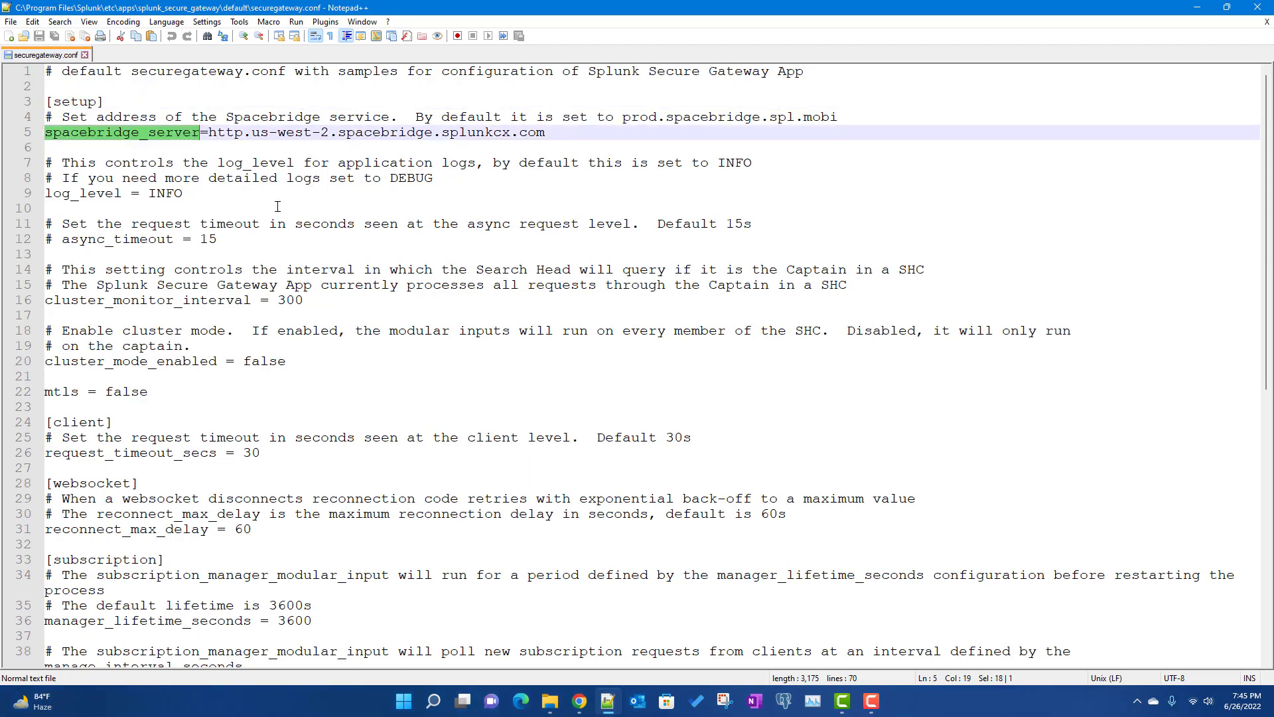
click(207, 132)
drag(207, 132, 568, 130)
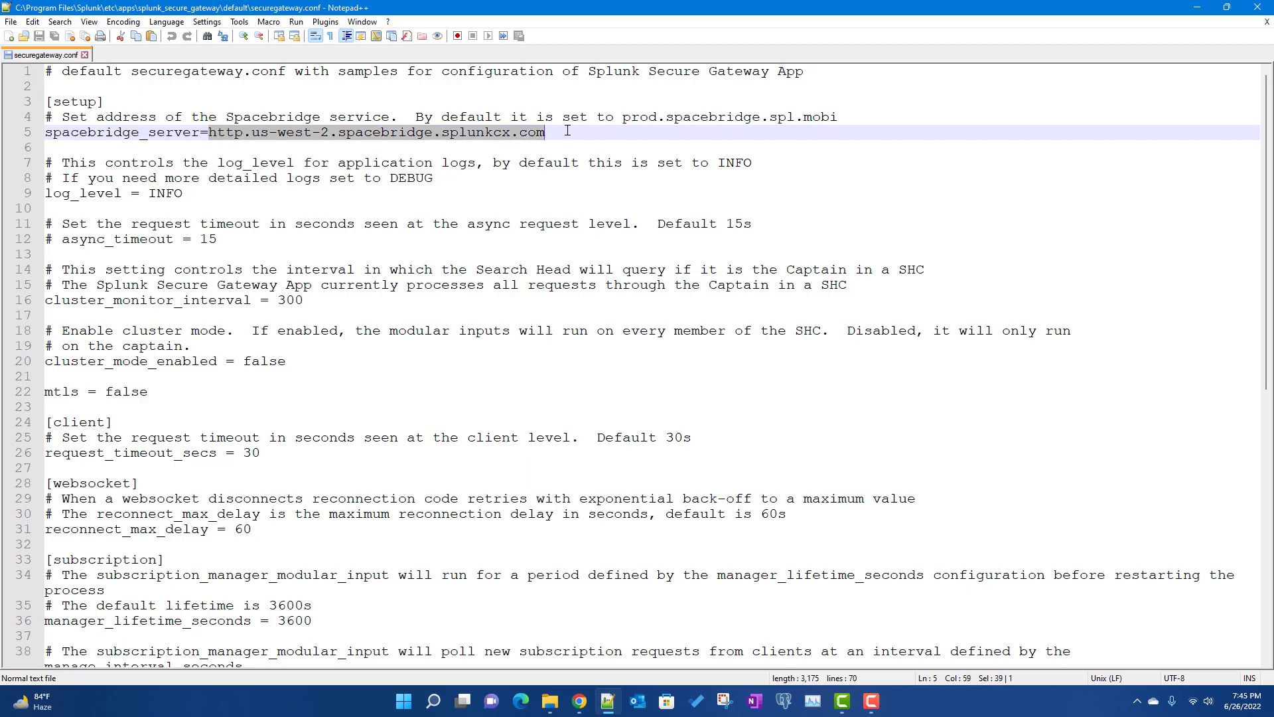
- Back in the browser, open the Private Spacebridge Documentation from the "Host your own Spacebridge" section in a separate tab
click(579, 701)
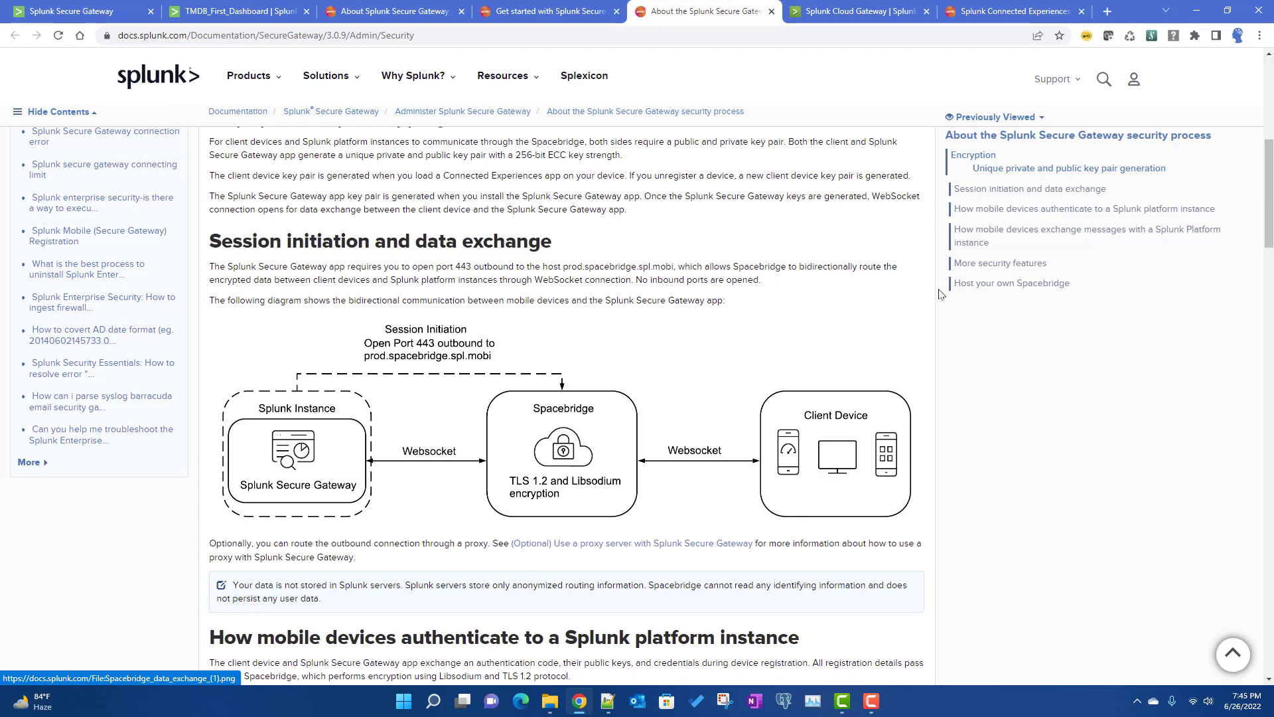
click(995, 286)
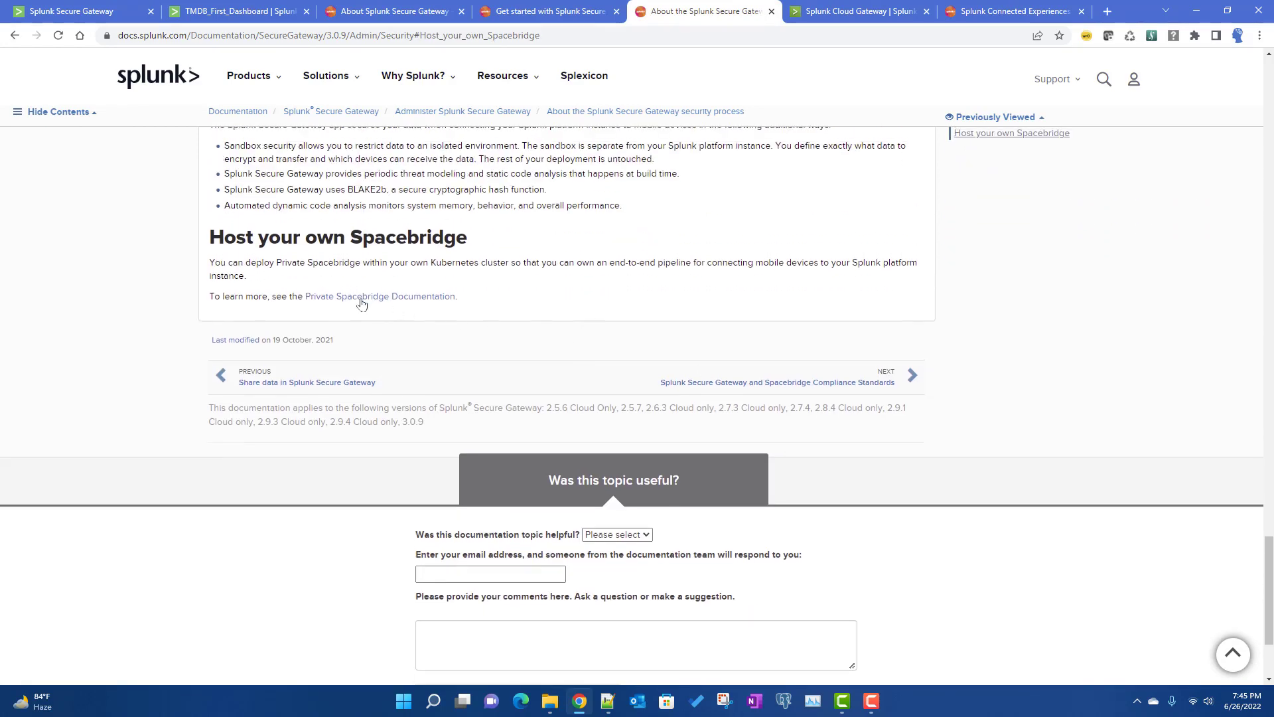
right_click(361, 303)
click(405, 310)
click(757, 11)
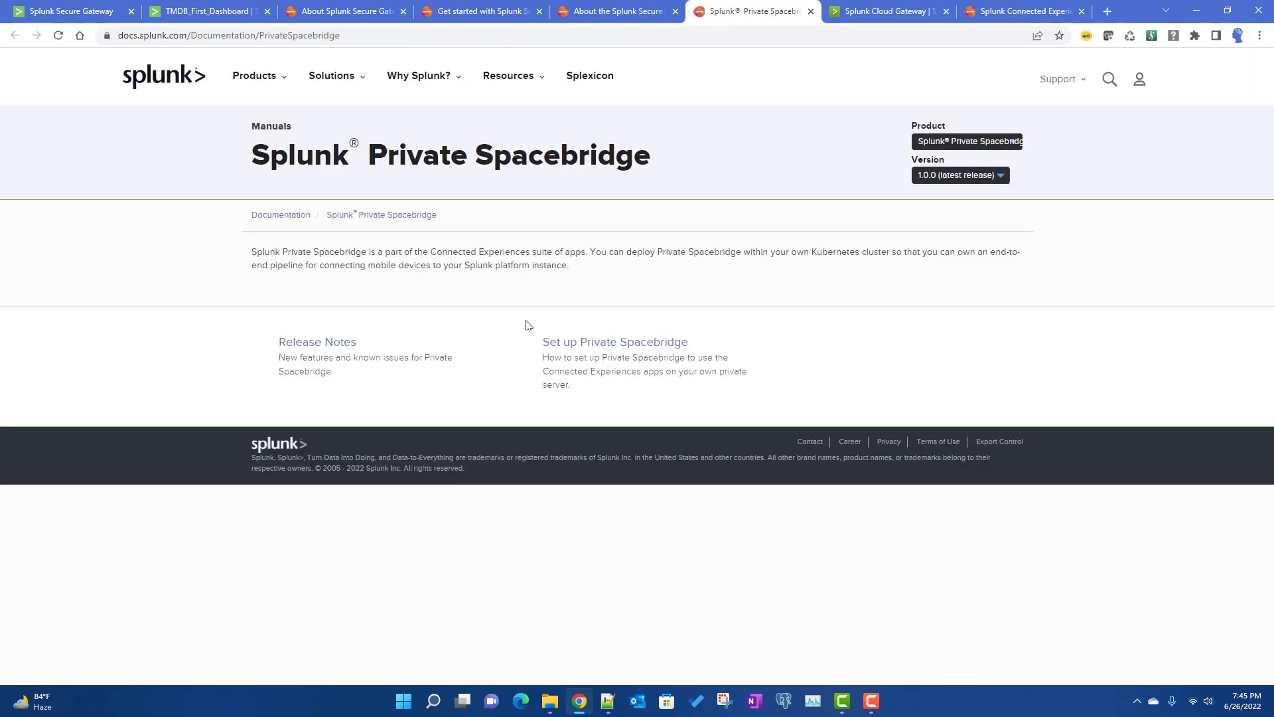
- Open the "Set up Private Spacebridge" manual and examine the Private Spacebridge architecture diagram
click(610, 347)
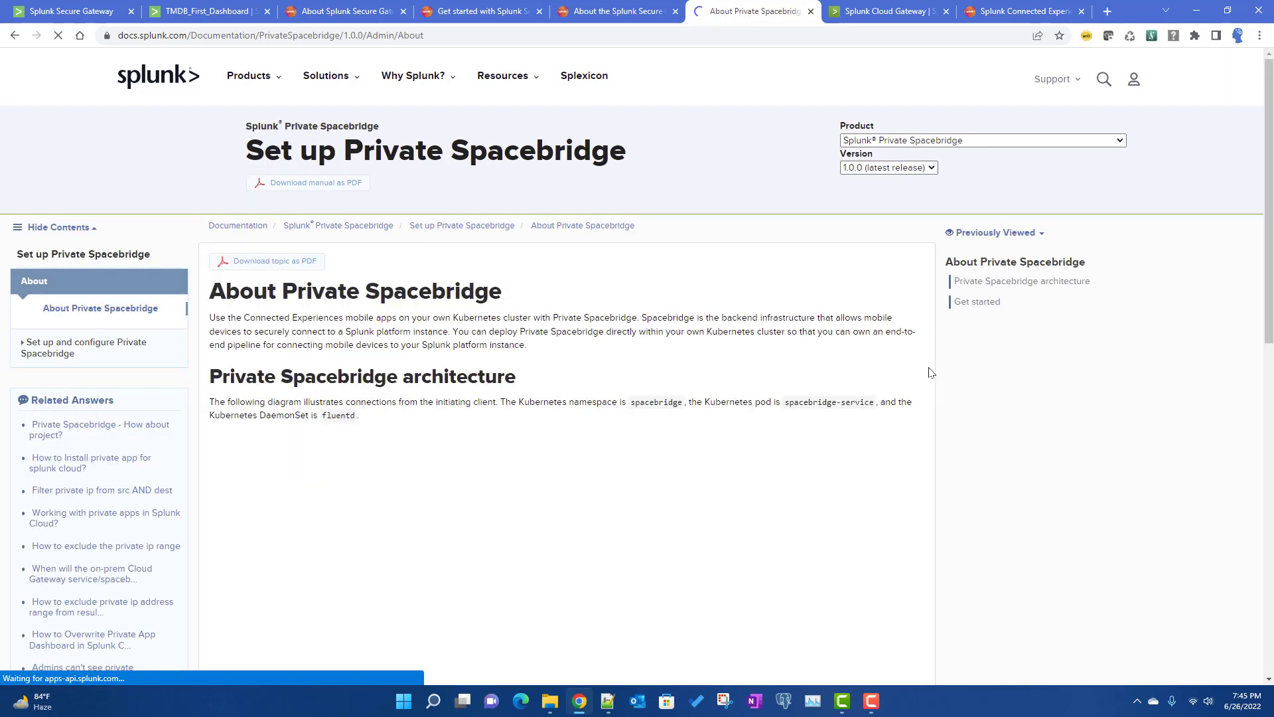
scroll(856, 433, down, 3)
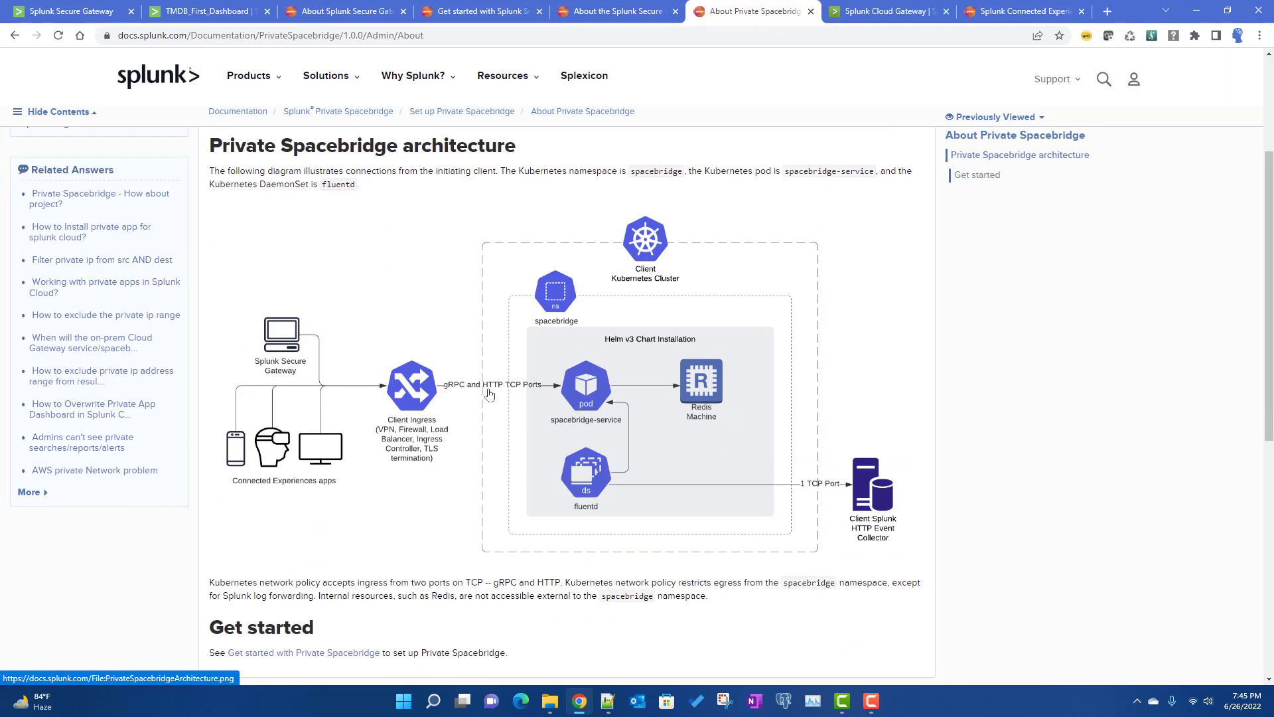
scroll(802, 585, up, 3)
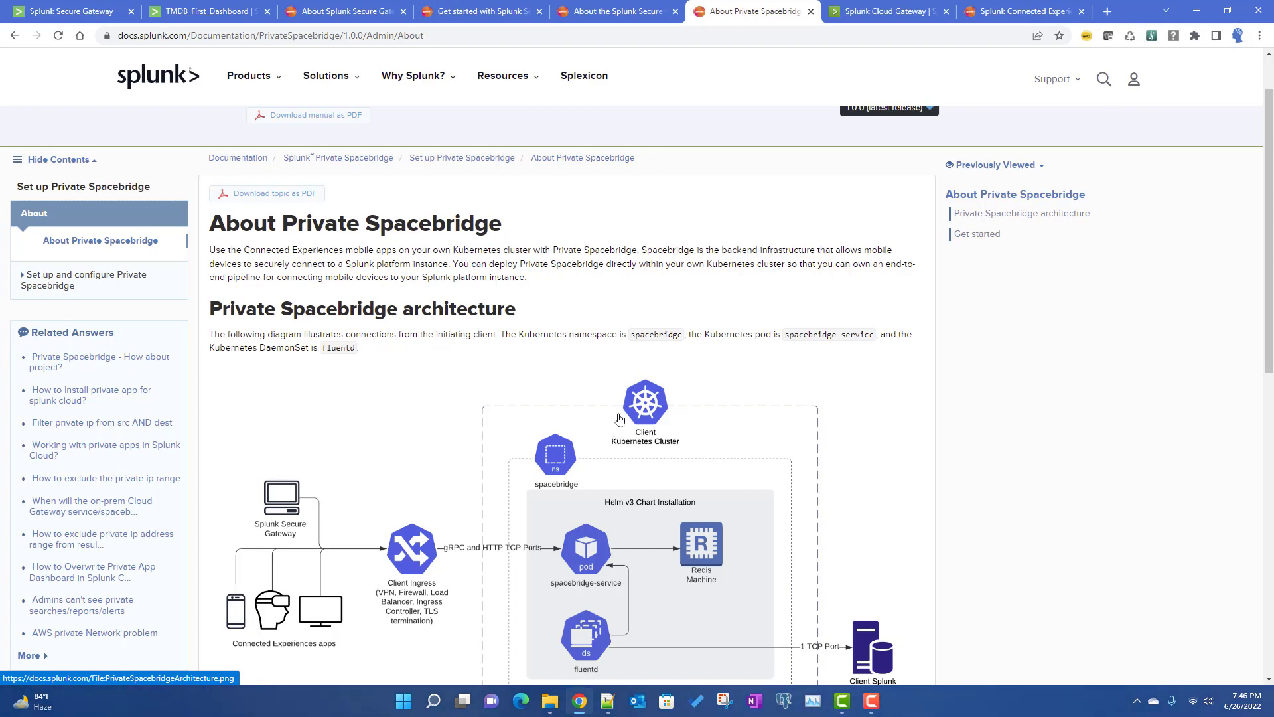
- Return to the Splunk Secure Gateway security process topic and examine the session initiation and data exchange diagram
click(470, 18)
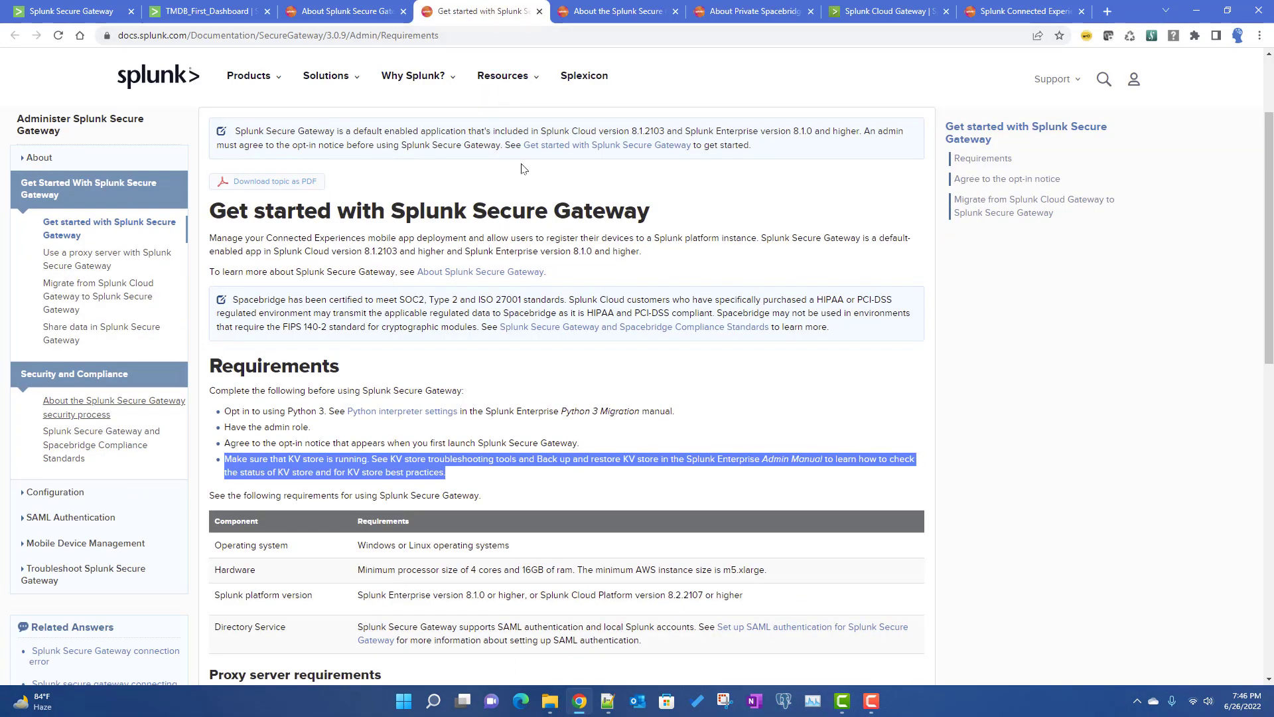
click(600, 12)
scroll(863, 332, up, 10)
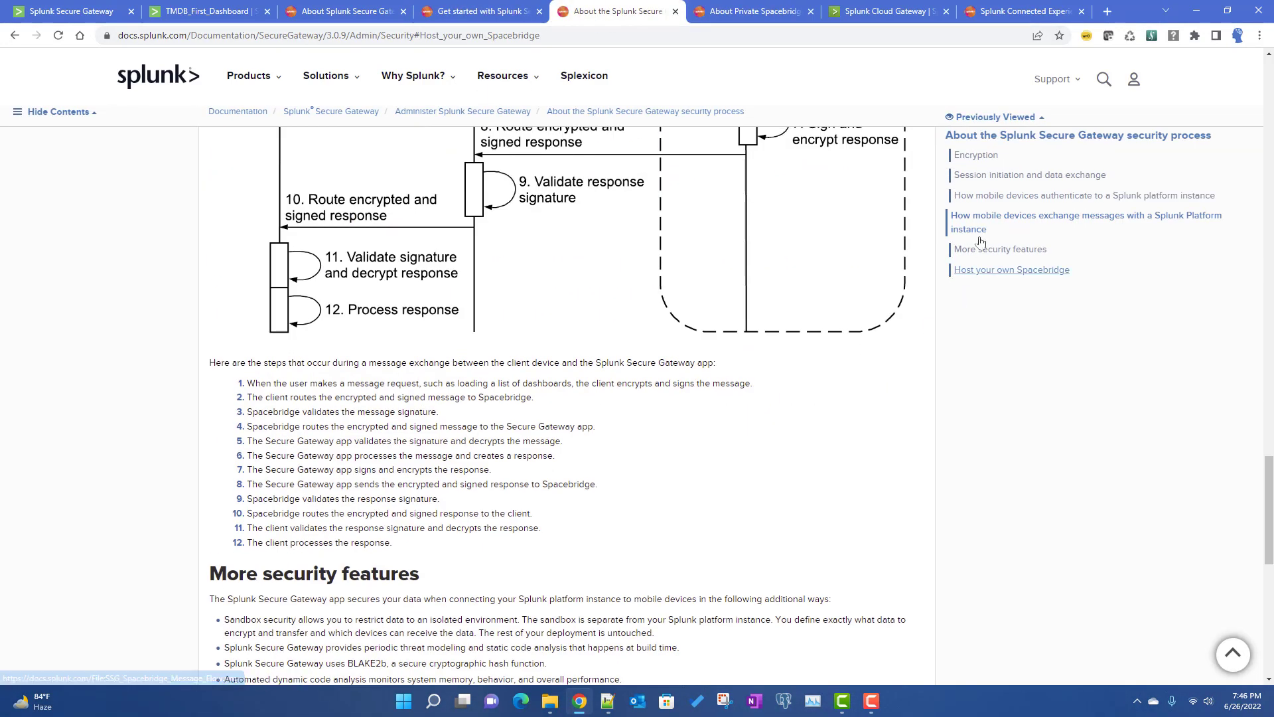
click(989, 140)
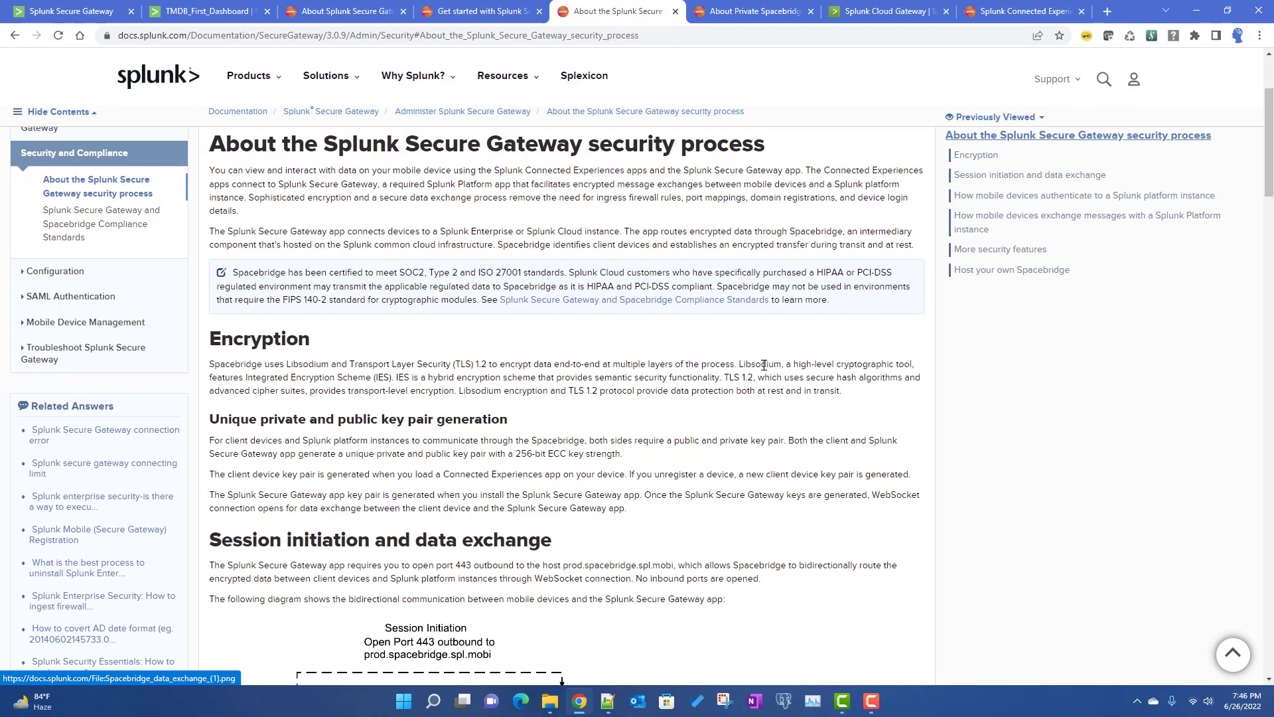
scroll(762, 364, down, 12)
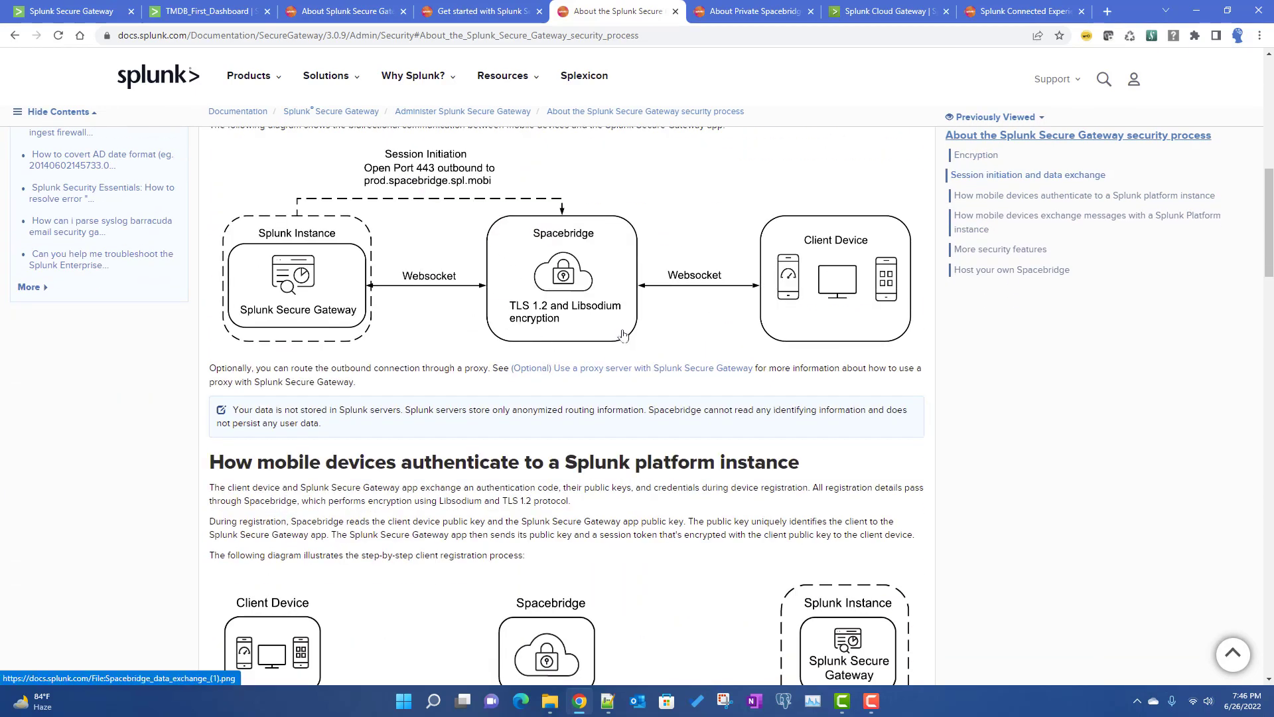
scroll(560, 291, up, 1)
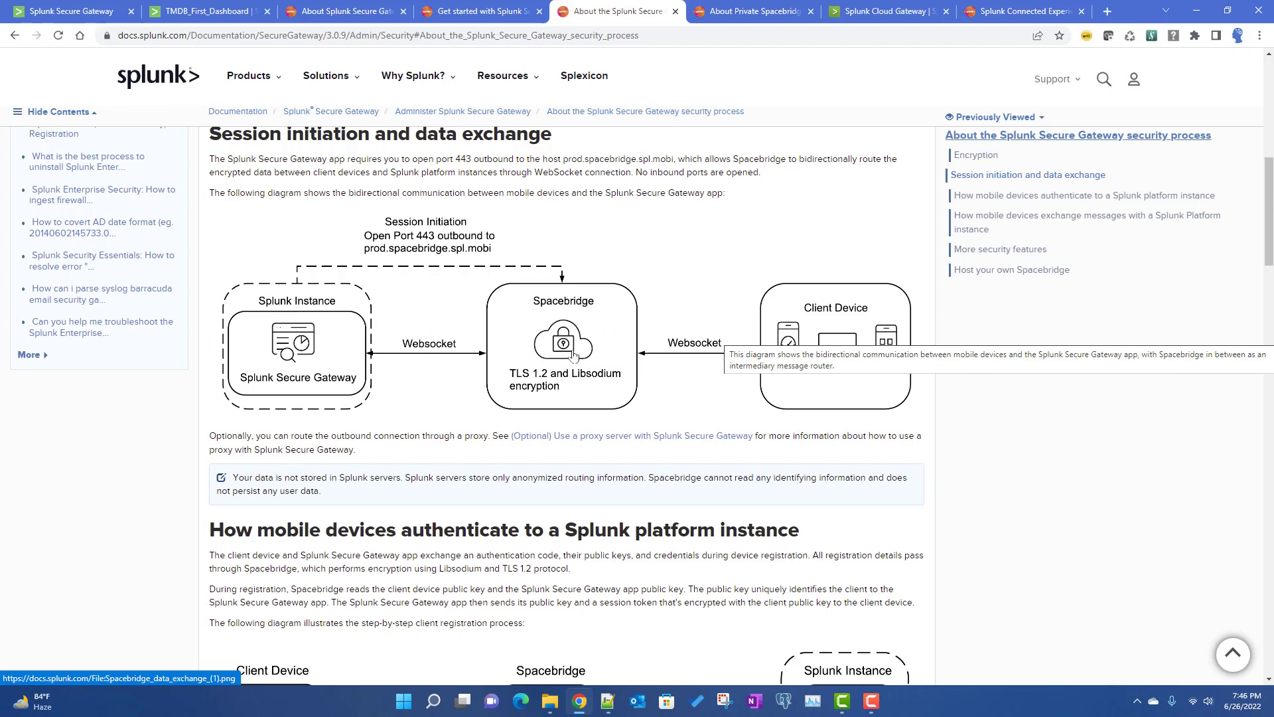
- Read the Encryption and key pair generation sections, then review the data exchange between the Splunk instance, Spacebridge and client device
scroll(577, 362, up, 2)
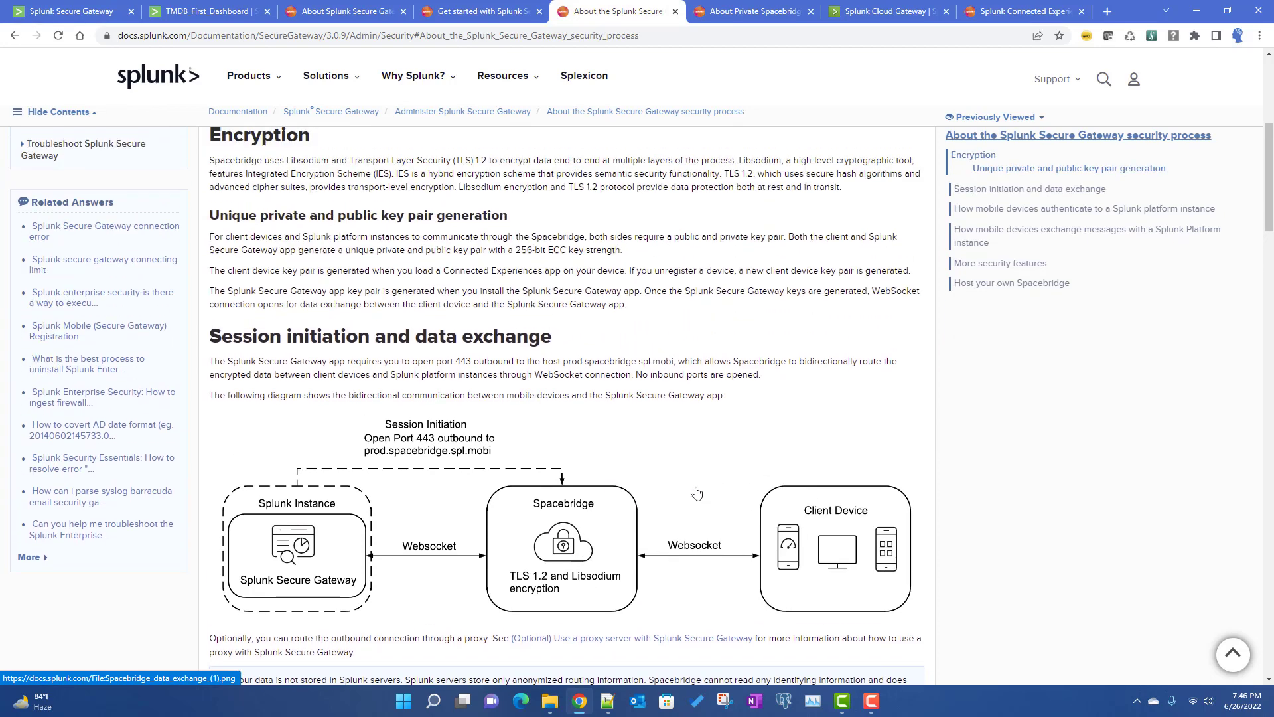
scroll(693, 493, up, 1)
scroll(615, 521, up, 1)
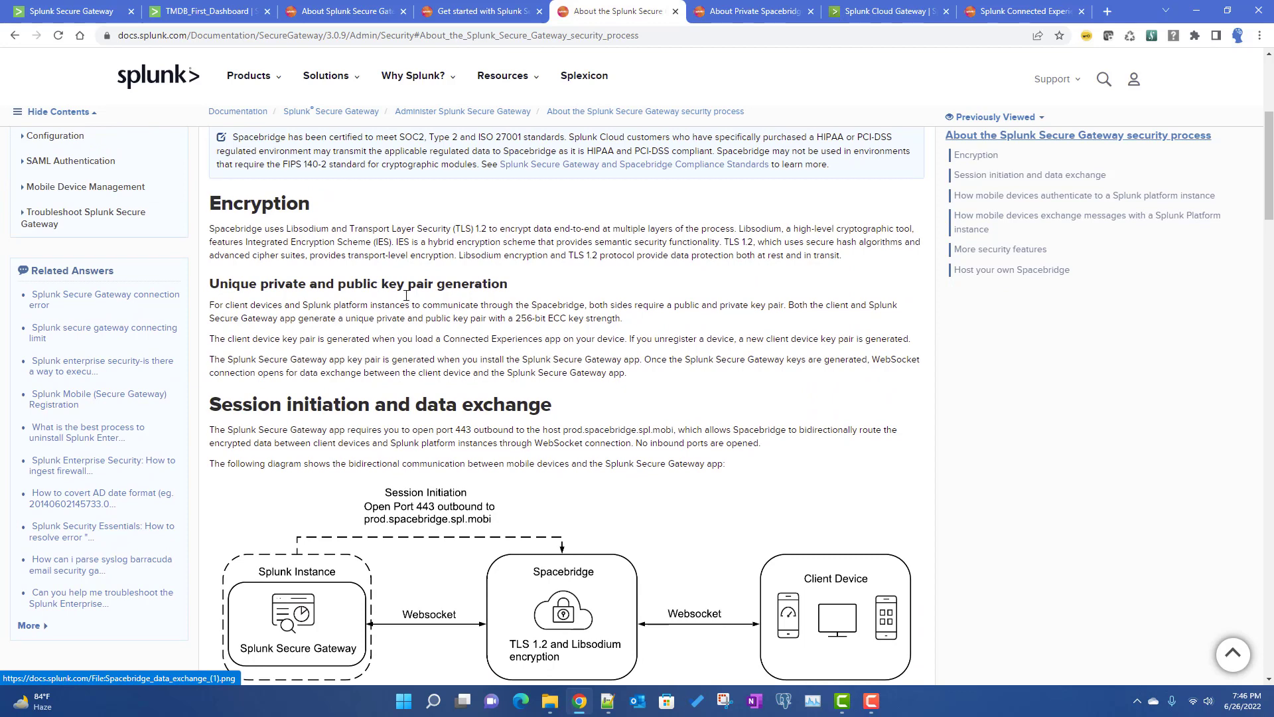
drag(210, 226, 617, 270)
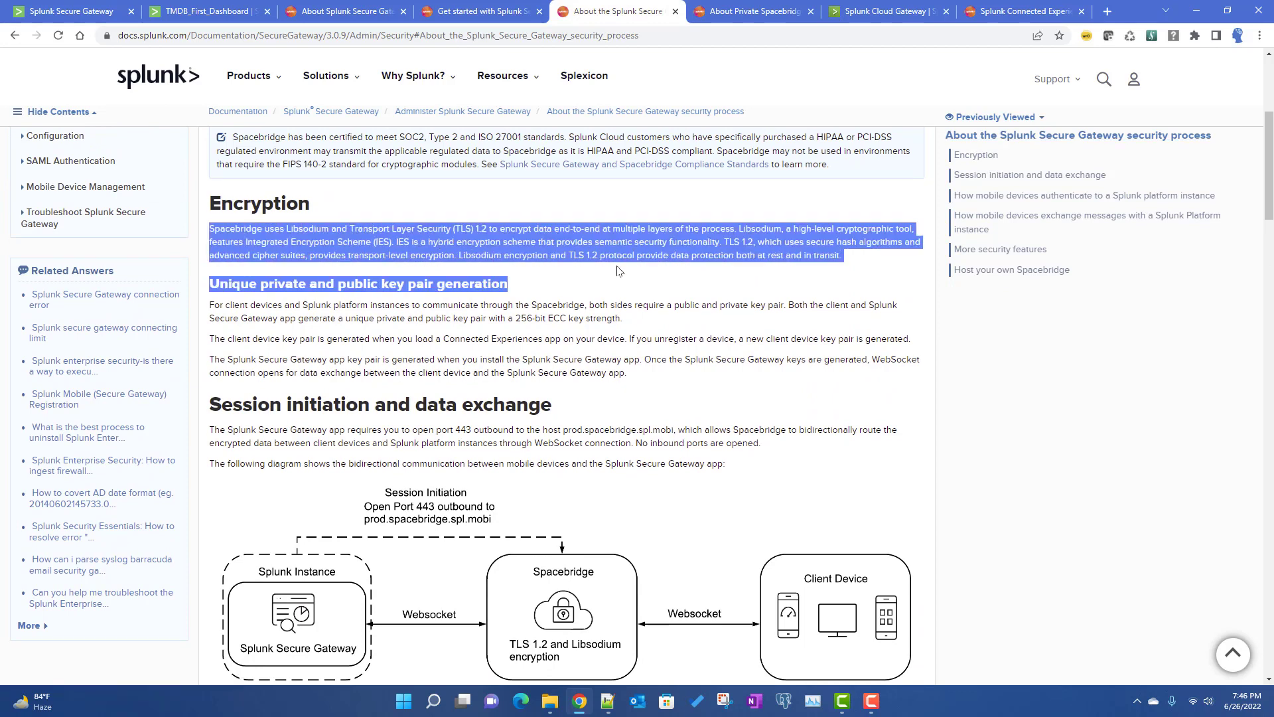
click(311, 224)
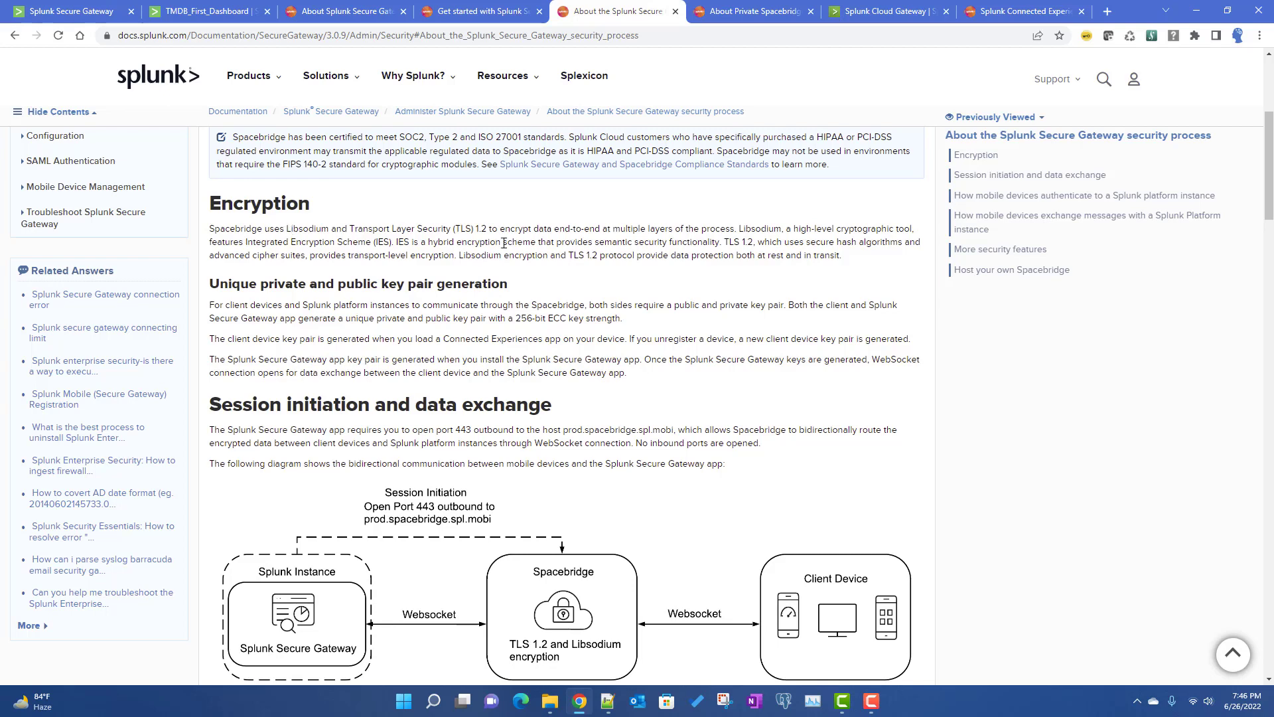
scroll(704, 441, down, 2)
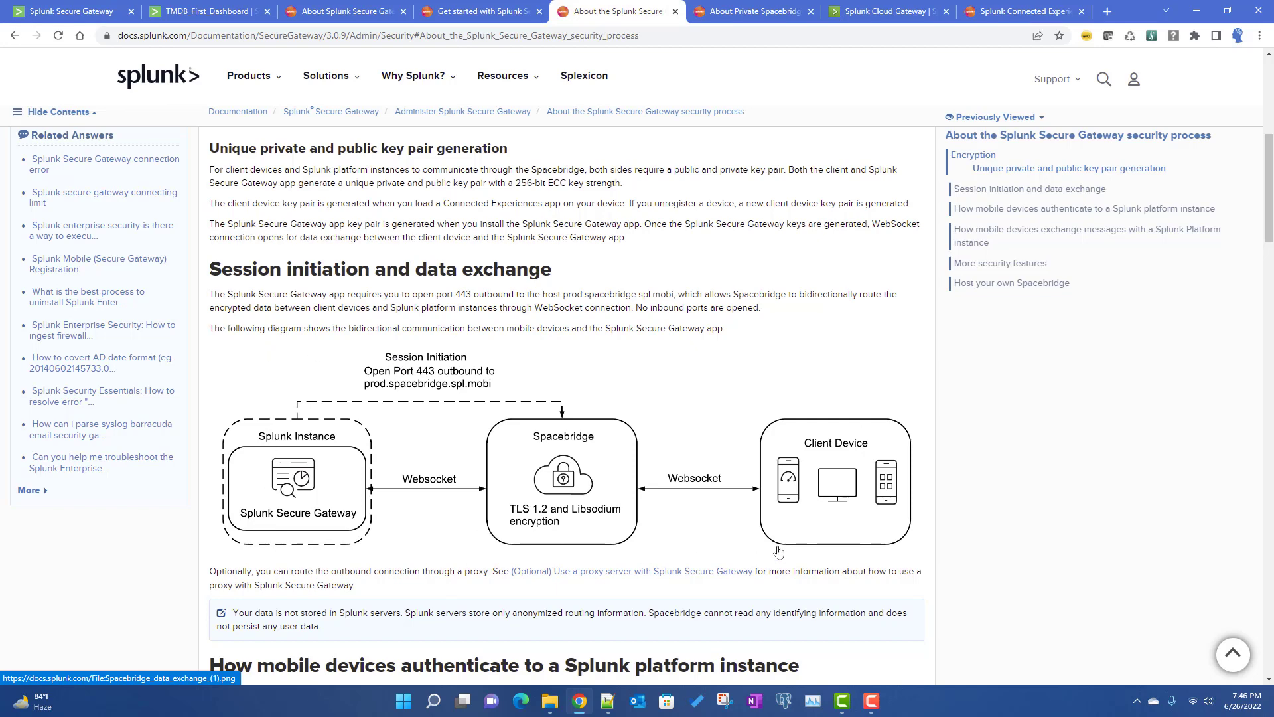
scroll(948, 443, down, 3)
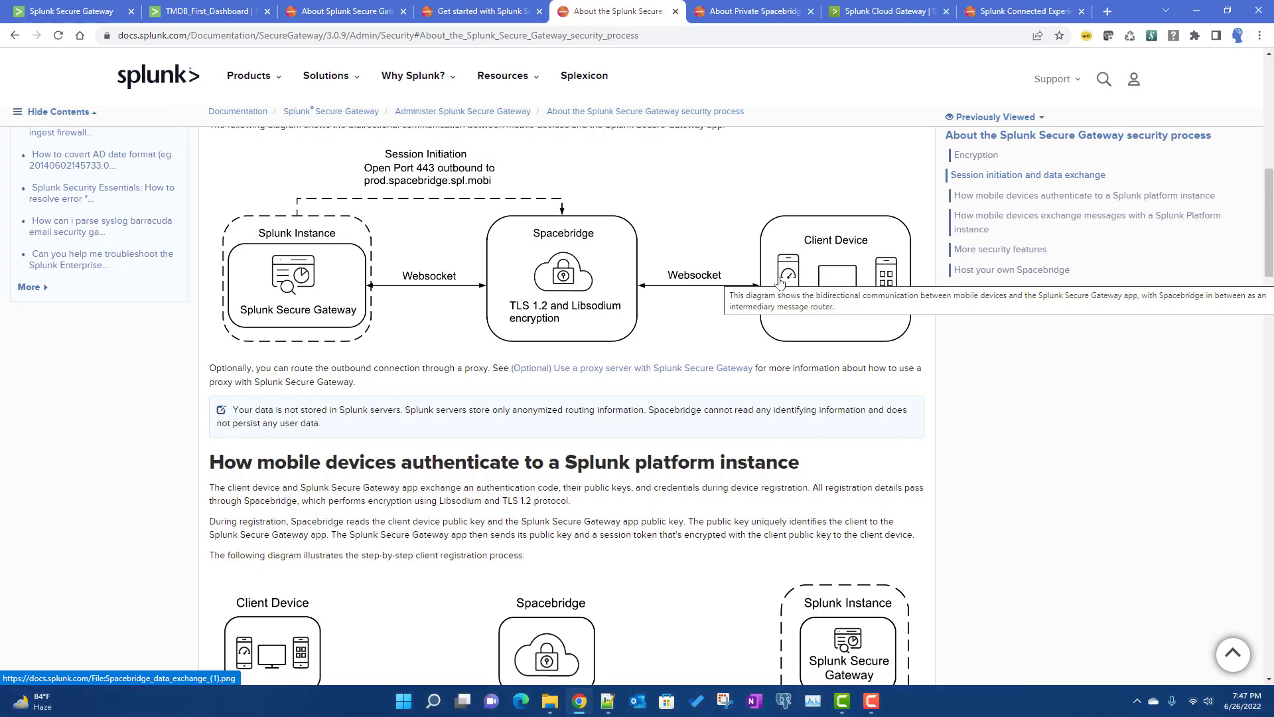
- Open the local Splunk Secure Gateway device registration page and look over its available dashboards
click(69, 13)
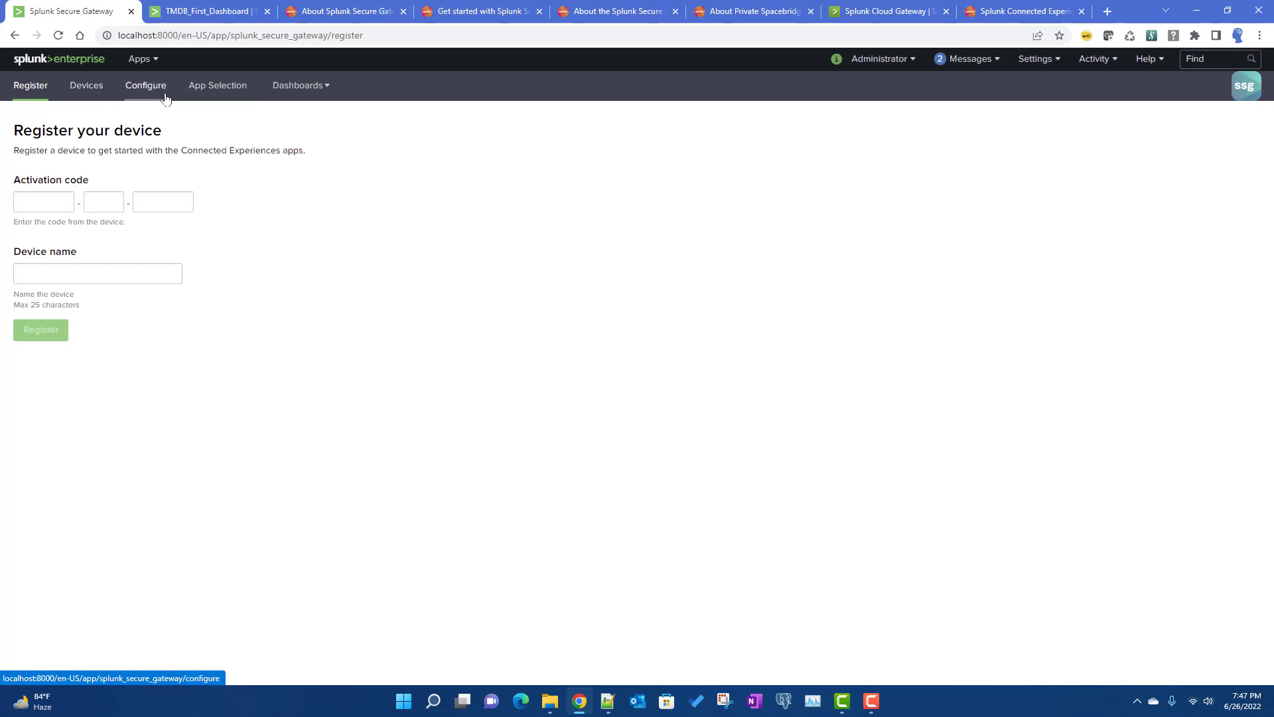
click(311, 97)
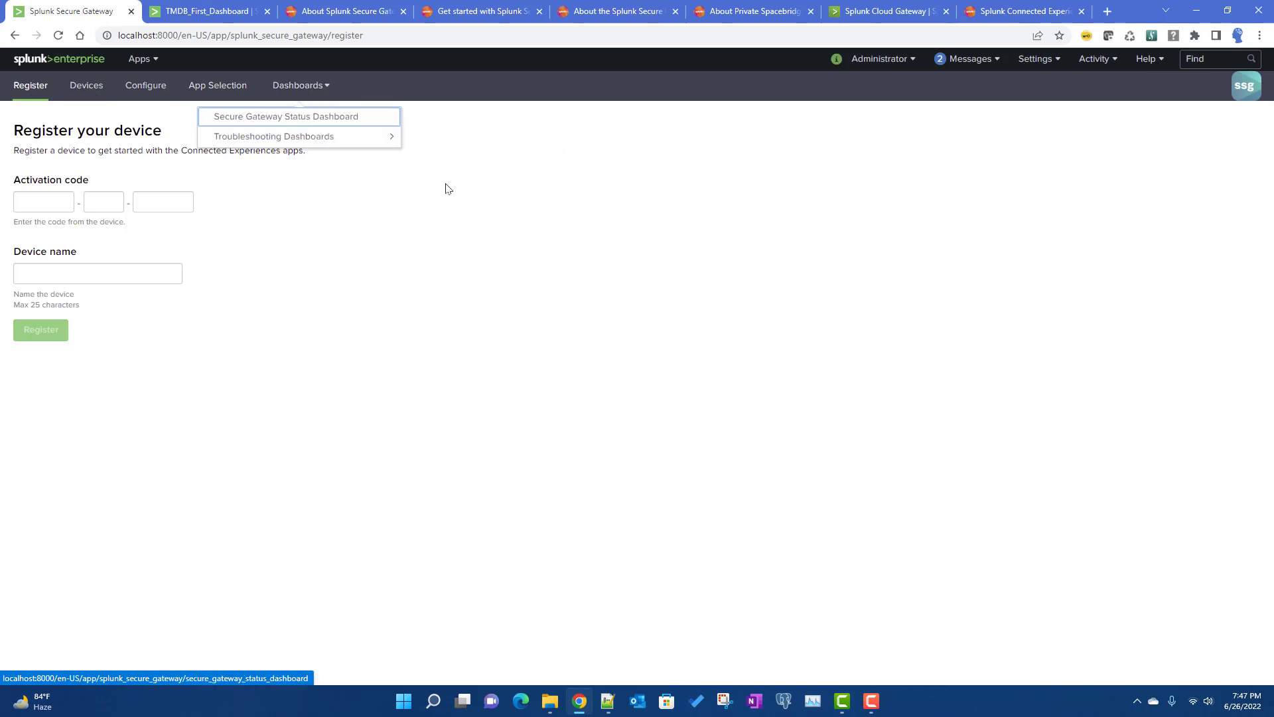
click(501, 310)
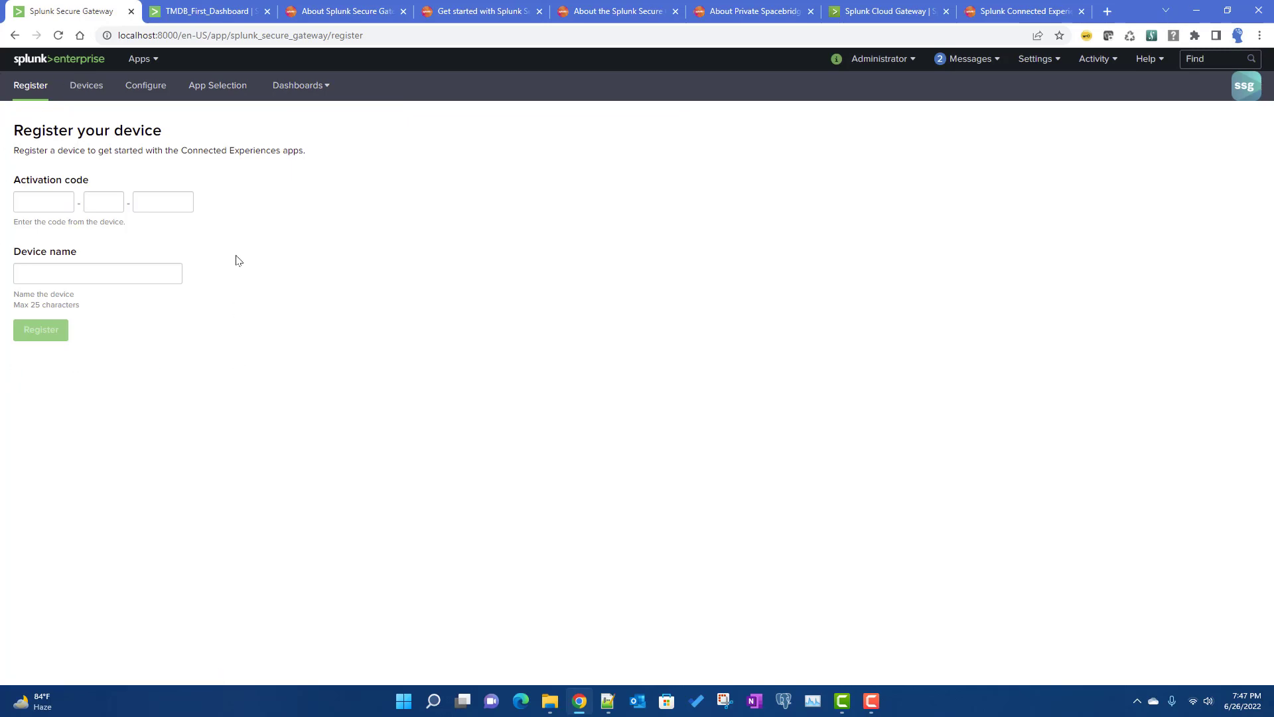
- Return to the Secure Gateway security process topic and examine the step-by-step client registration diagram under mobile device authentication
click(599, 12)
scroll(655, 375, down, 3)
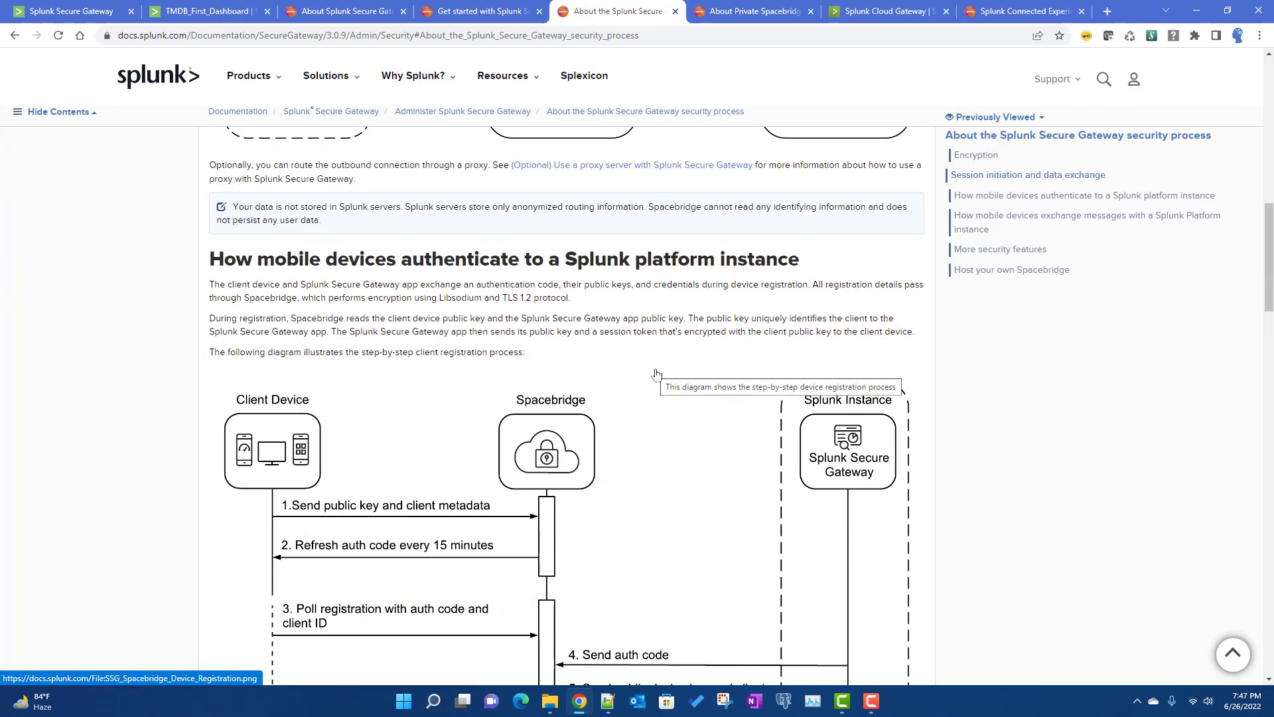
scroll(697, 372, down, 4)
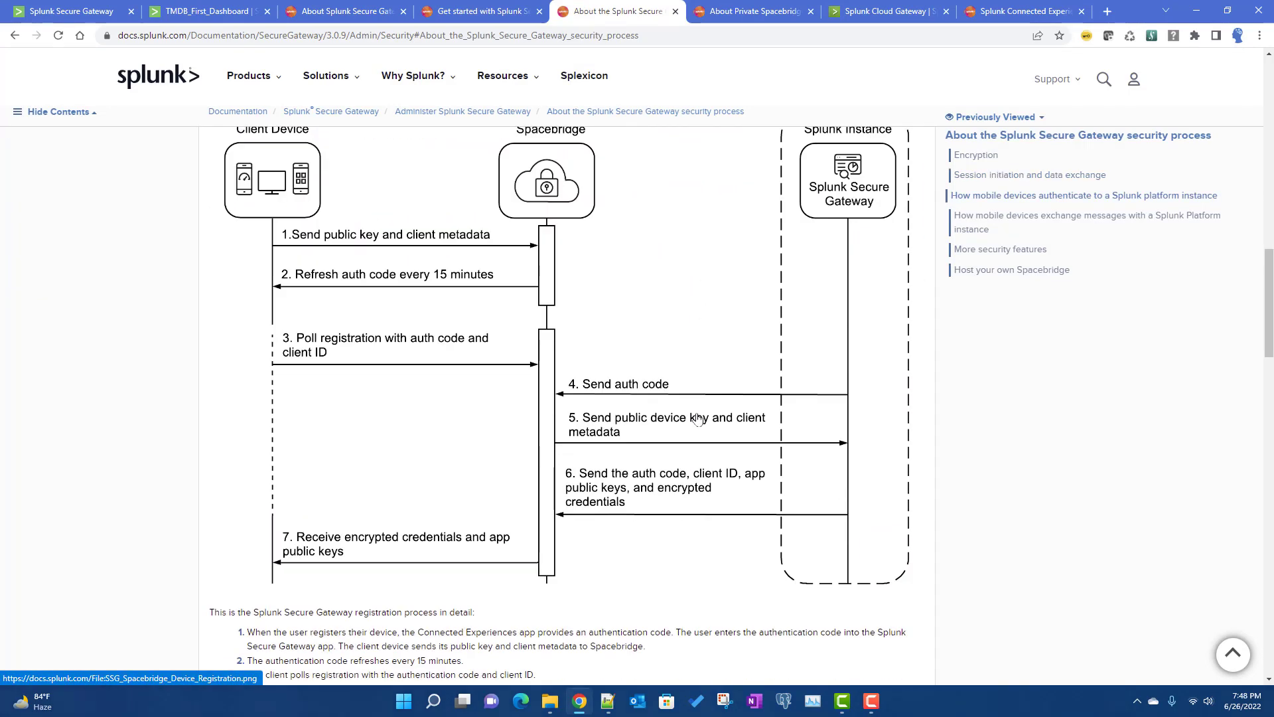
scroll(697, 419, down, 1)
scroll(697, 419, up, 2)
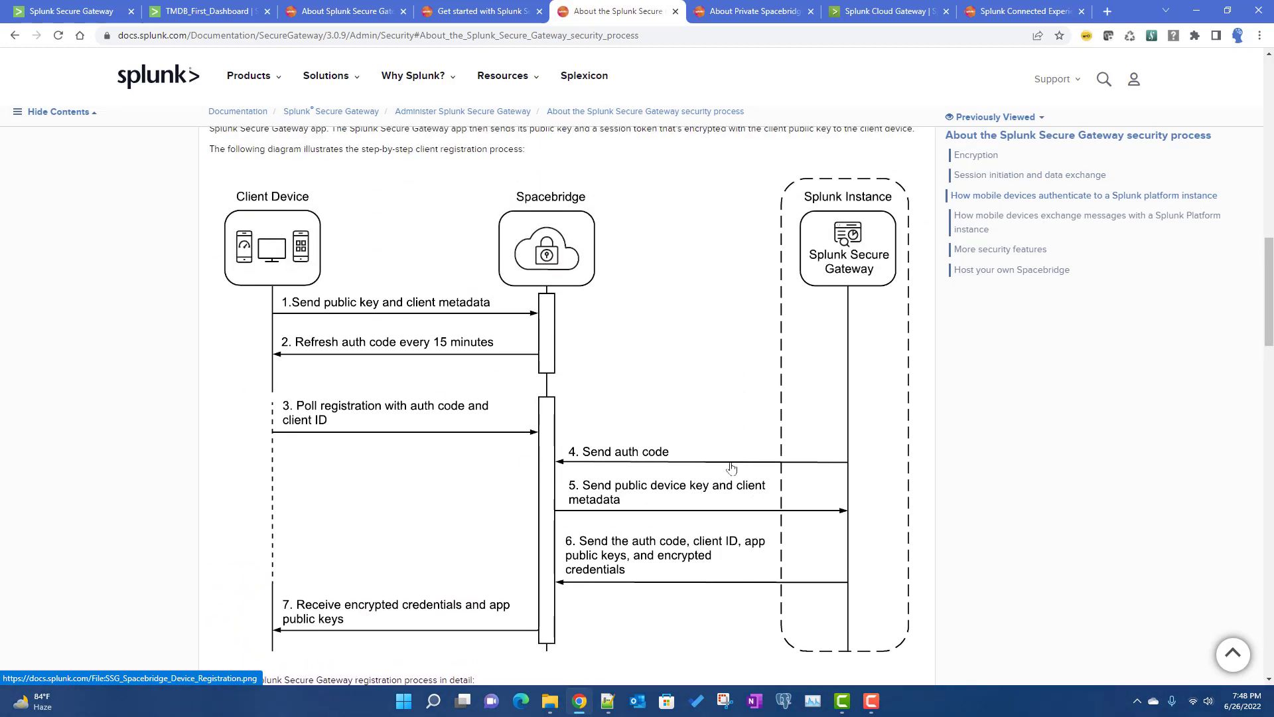
scroll(575, 390, down, 1)
scroll(576, 391, up, 1)
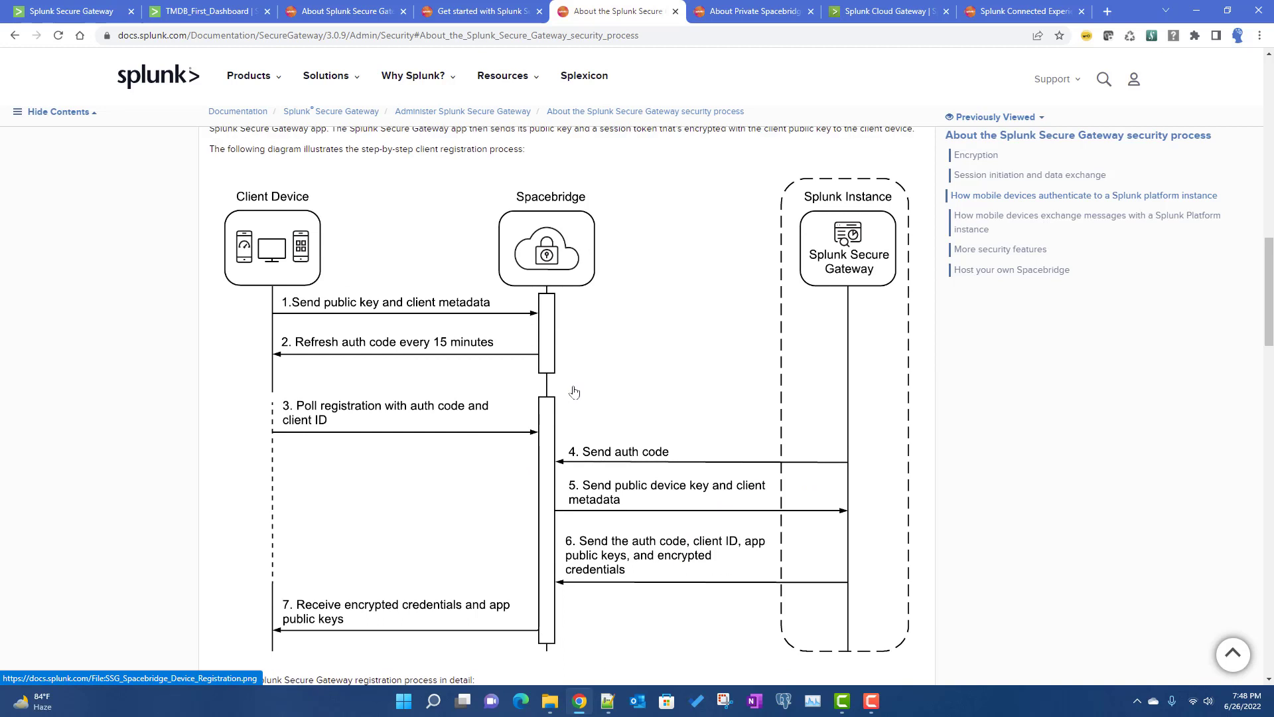
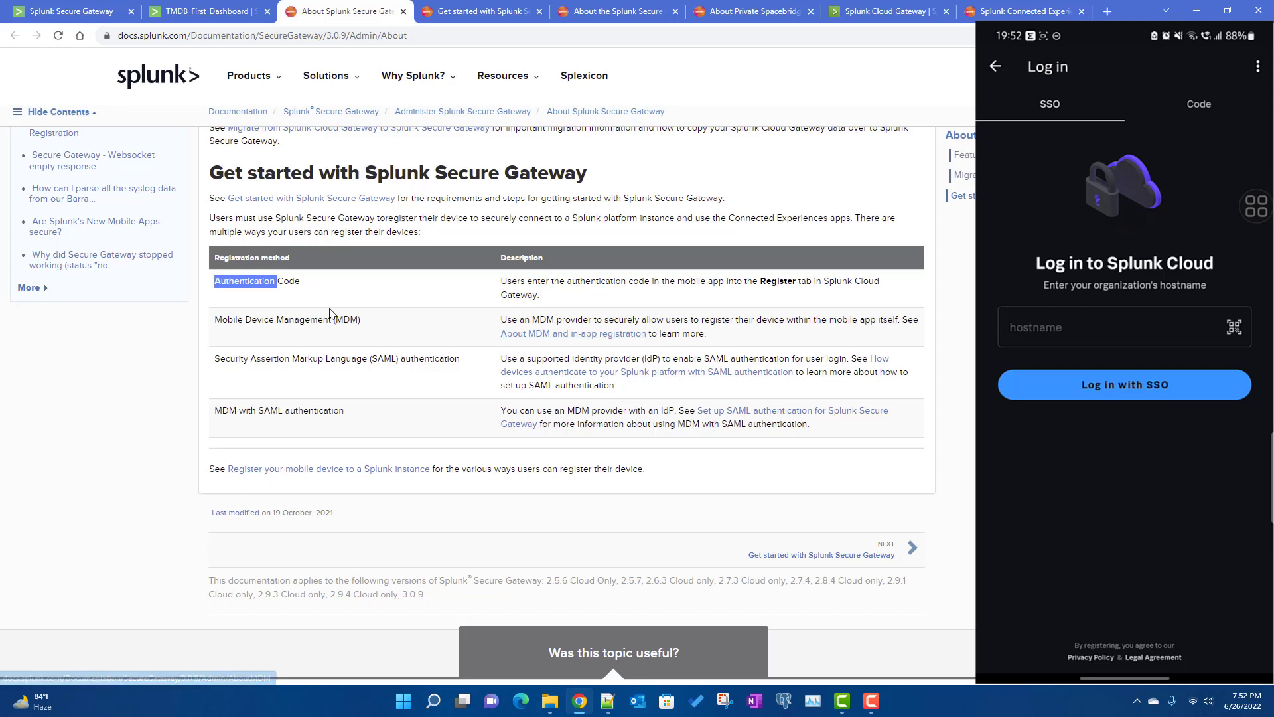
- Review the device registration methods listed in the About Splunk Secure Gateway topic, from Authentication Code to MDM with SAML authentication
double_click(327, 321)
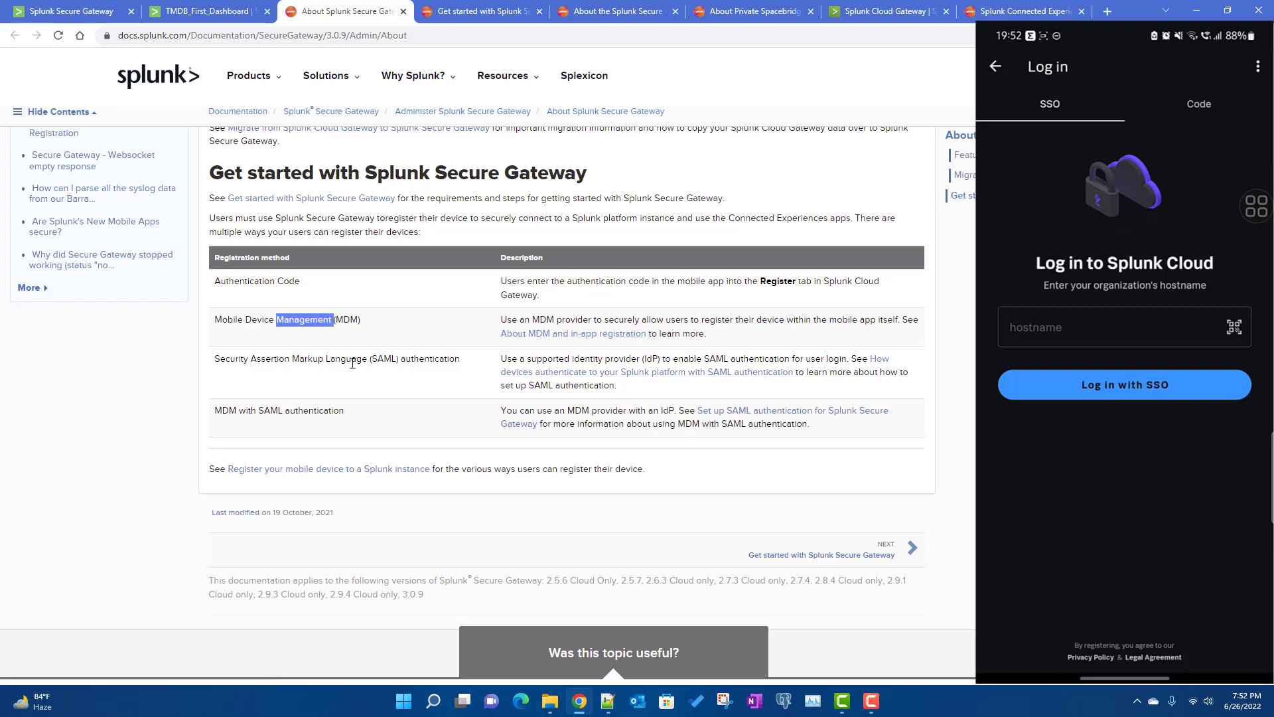
drag(277, 359, 421, 360)
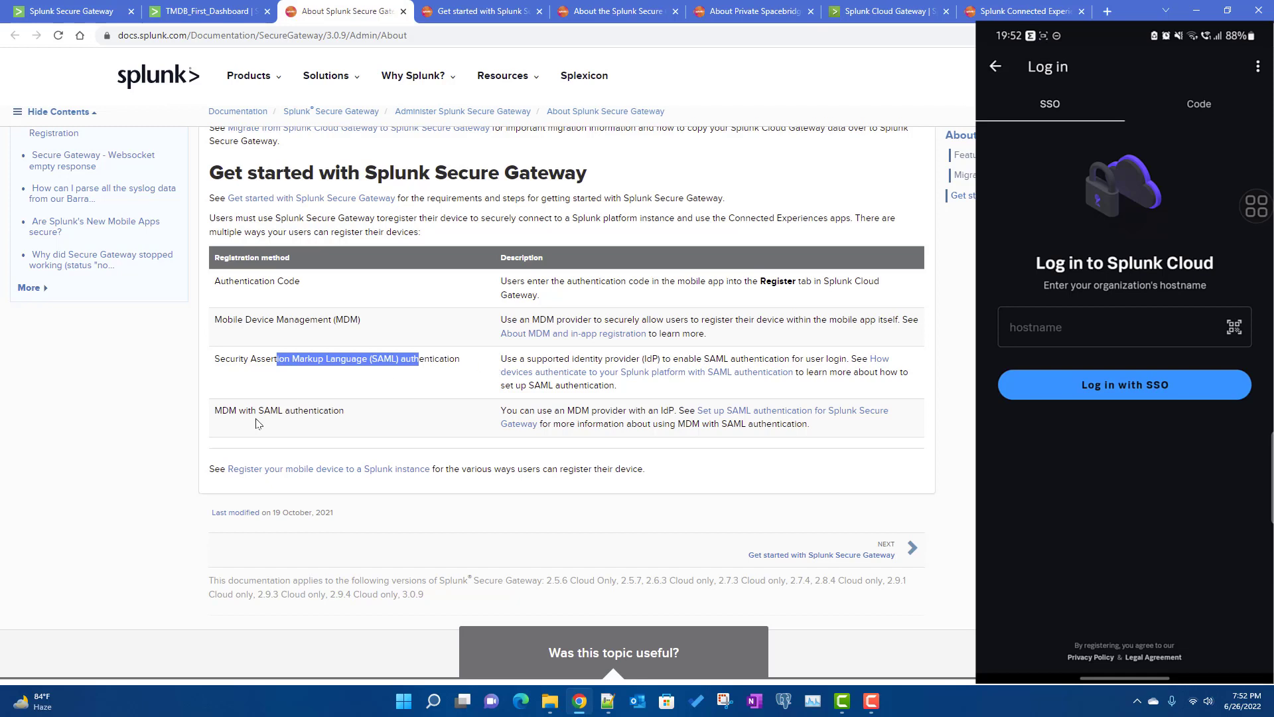
drag(229, 410, 373, 416)
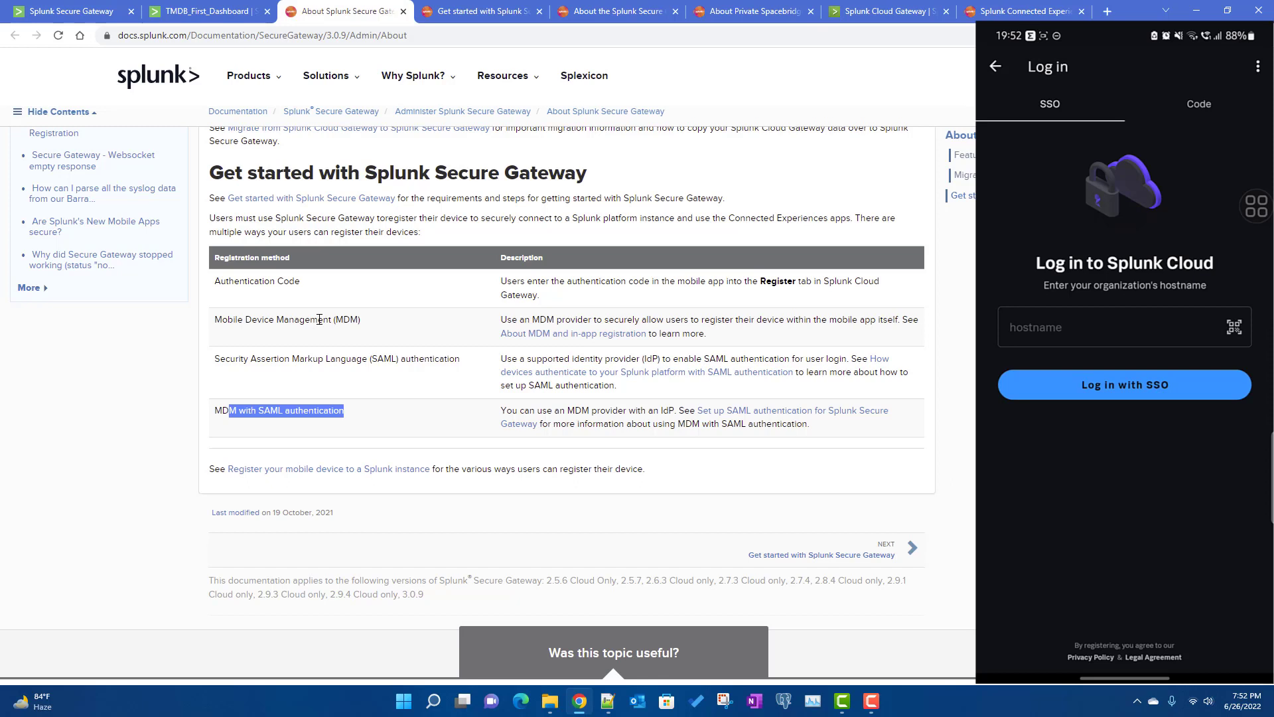
triple_click(242, 283)
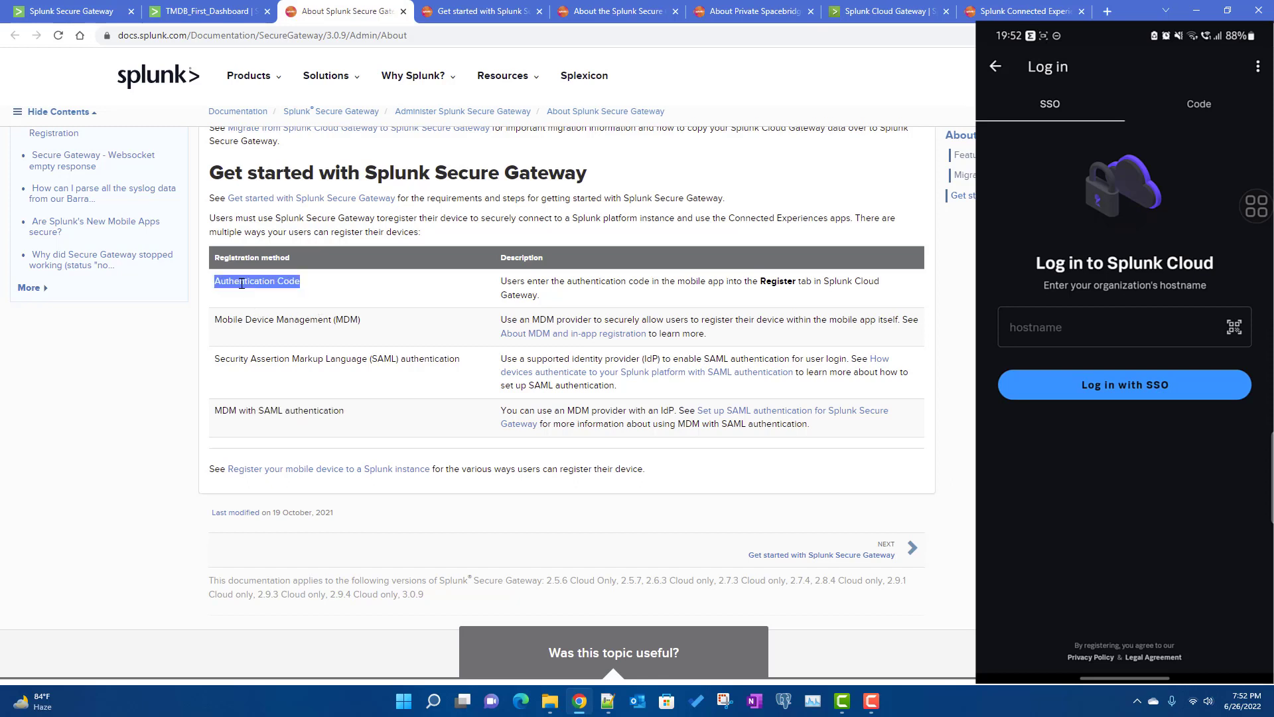
- Reopen the security process topic and follow the registration diagram down to the detailed description of the registration process
click(611, 12)
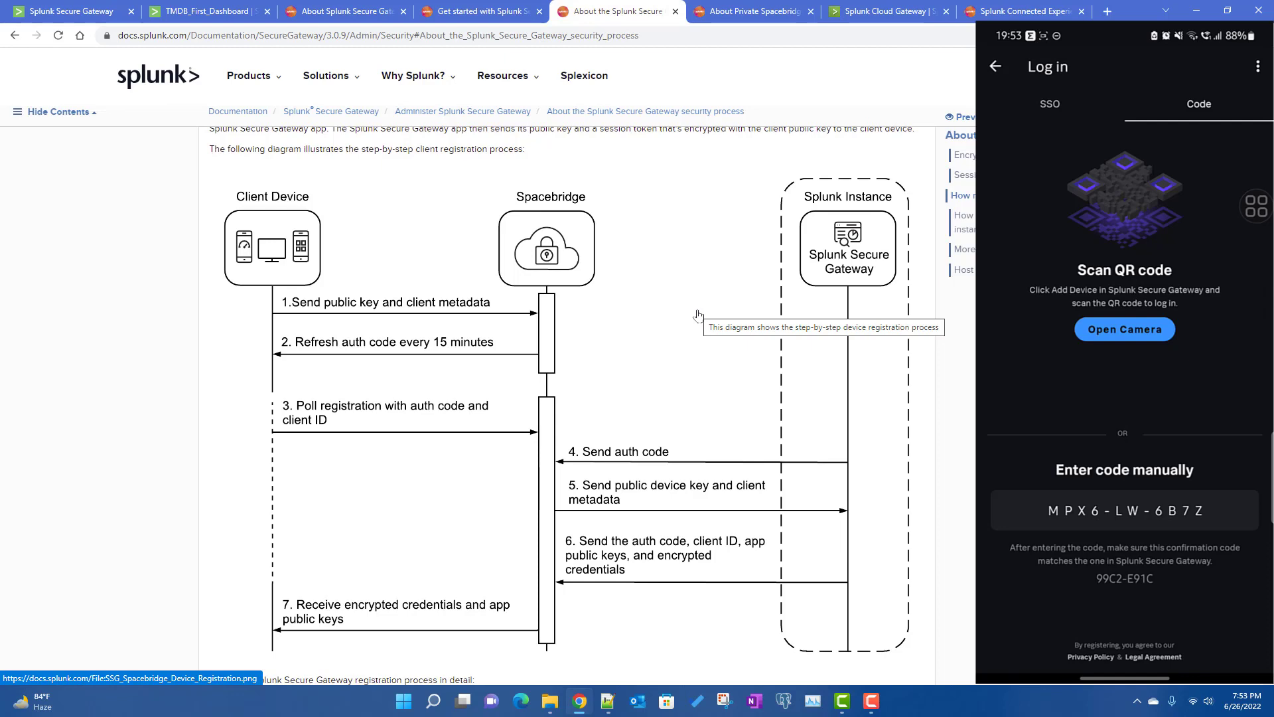
scroll(501, 342, up, 2)
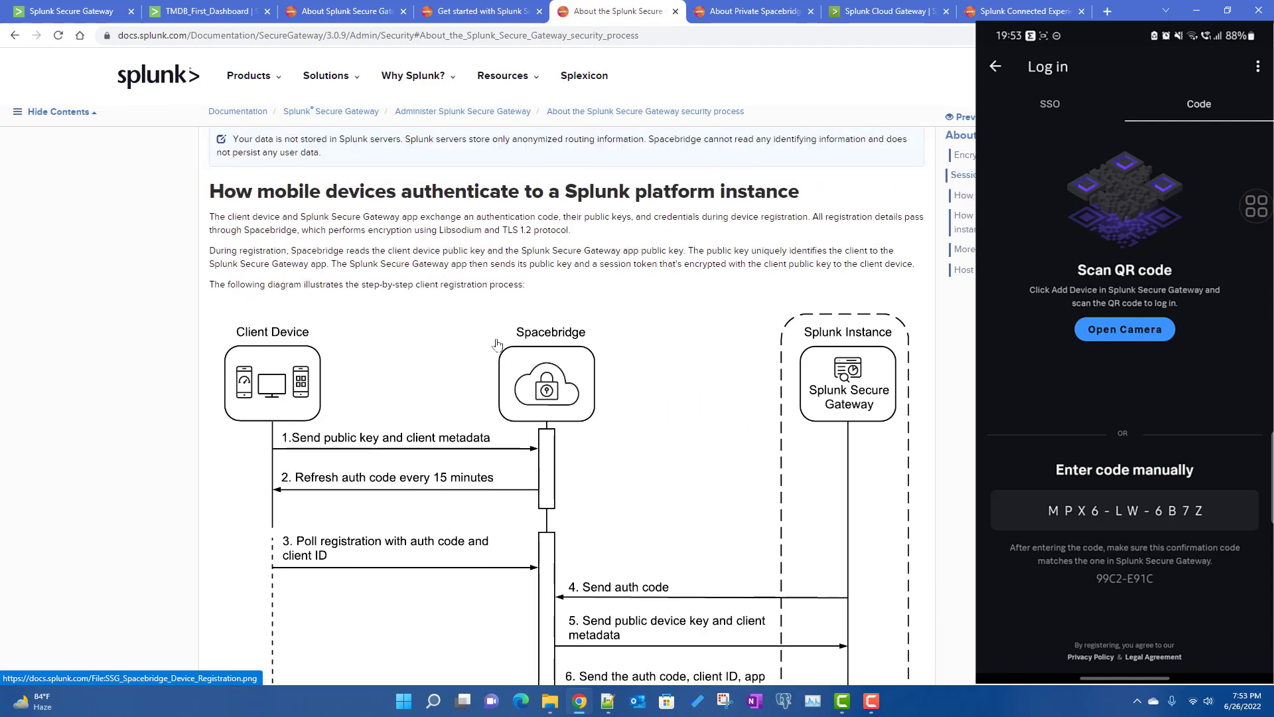
scroll(501, 349, down, 8)
scroll(504, 347, up, 5)
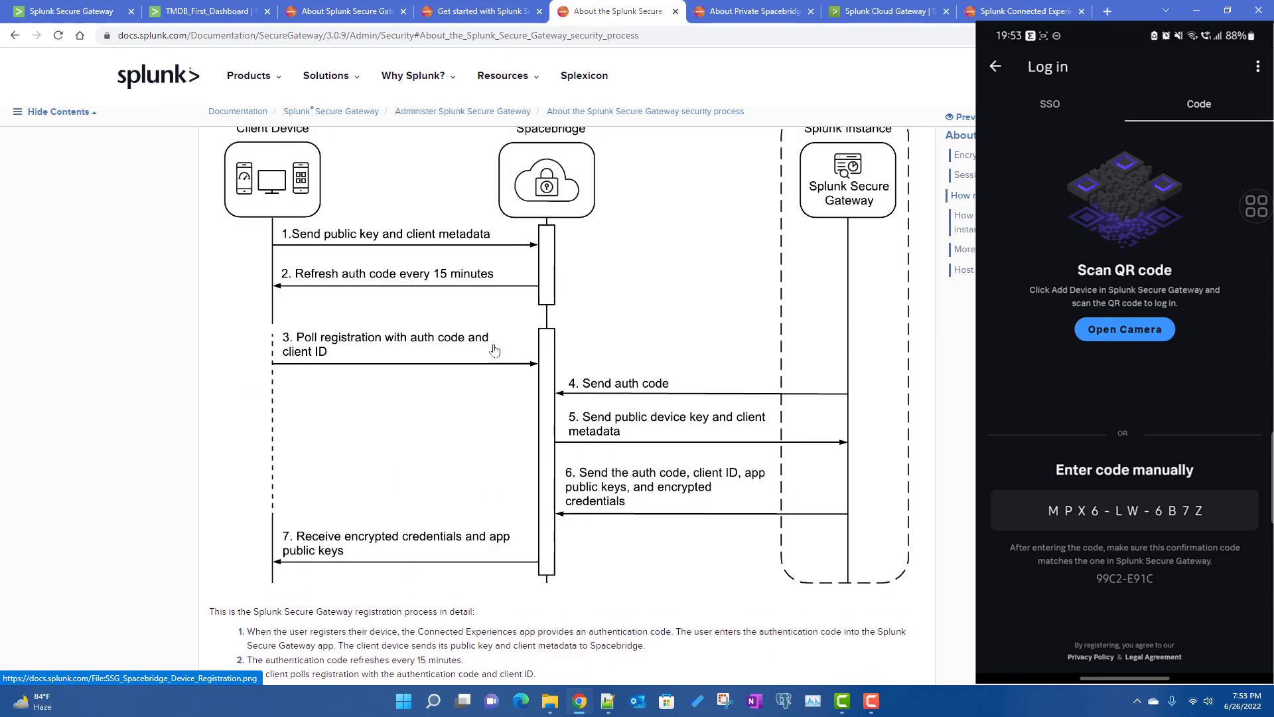
scroll(494, 350, down, 2)
scroll(434, 324, up, 2)
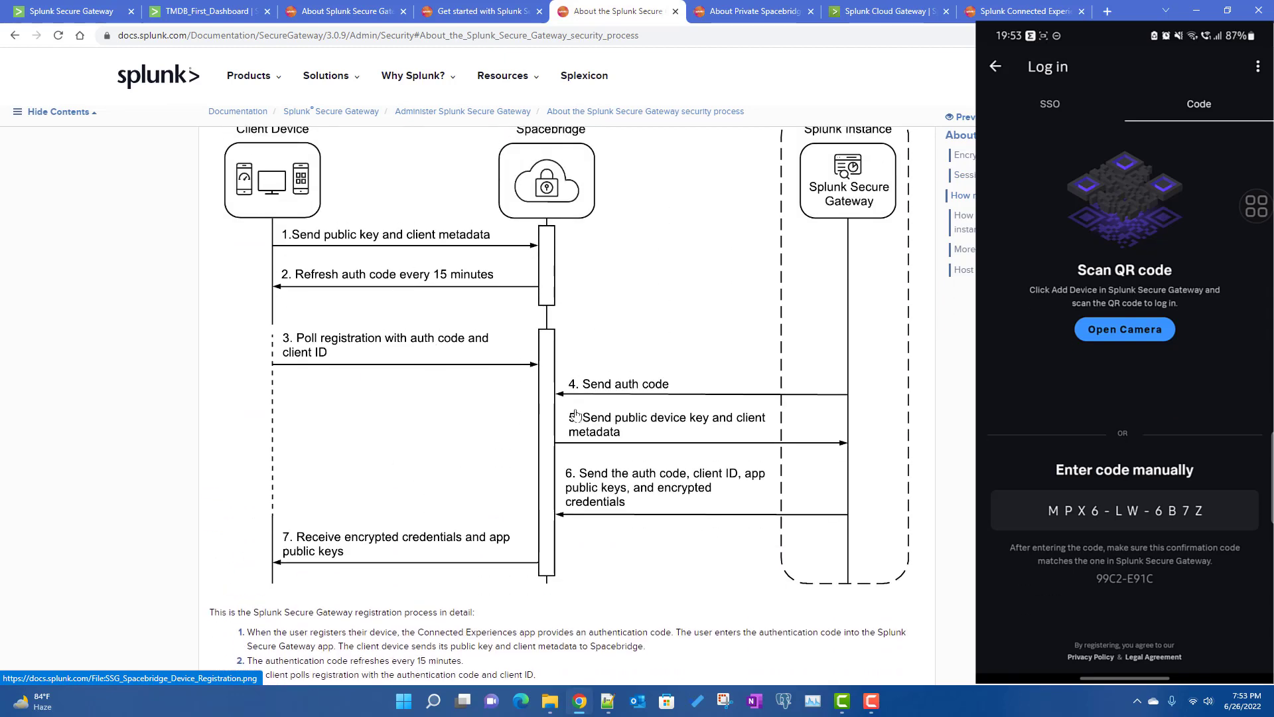
scroll(575, 415, down, 2)
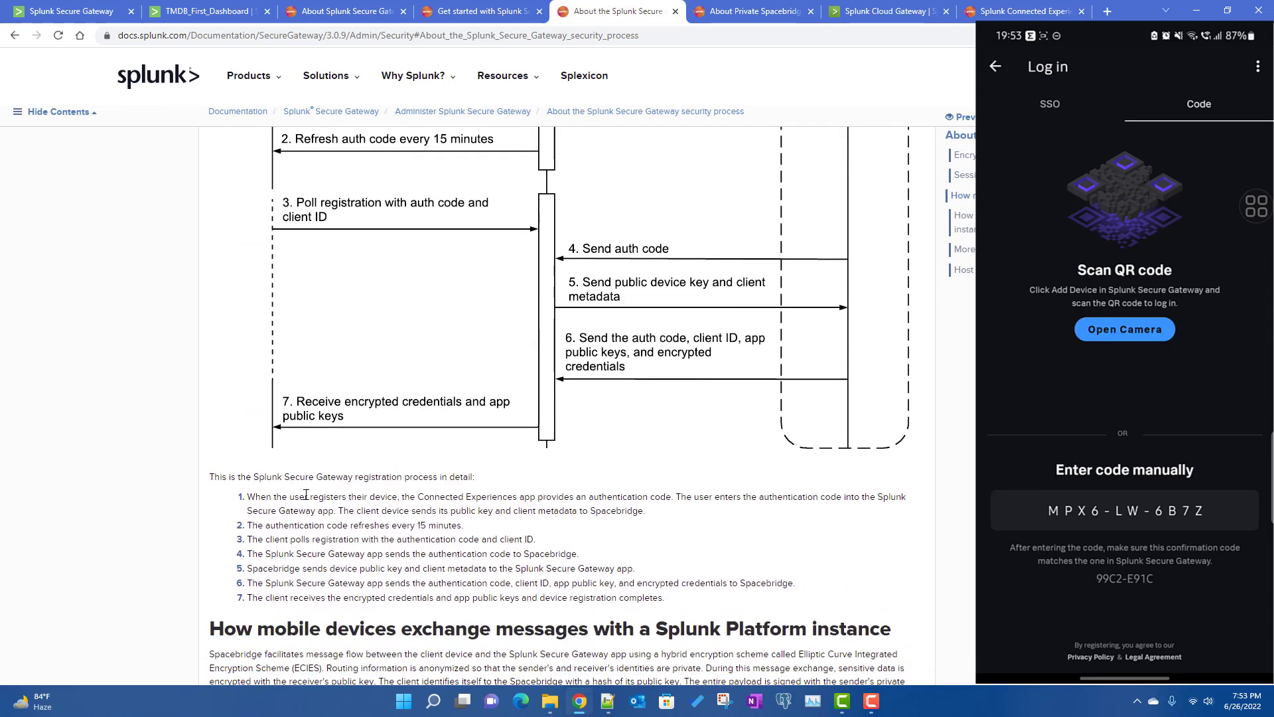
- Read the first item of the detailed registration process, covering the authentication code, public key and client metadata
drag(319, 496, 401, 496)
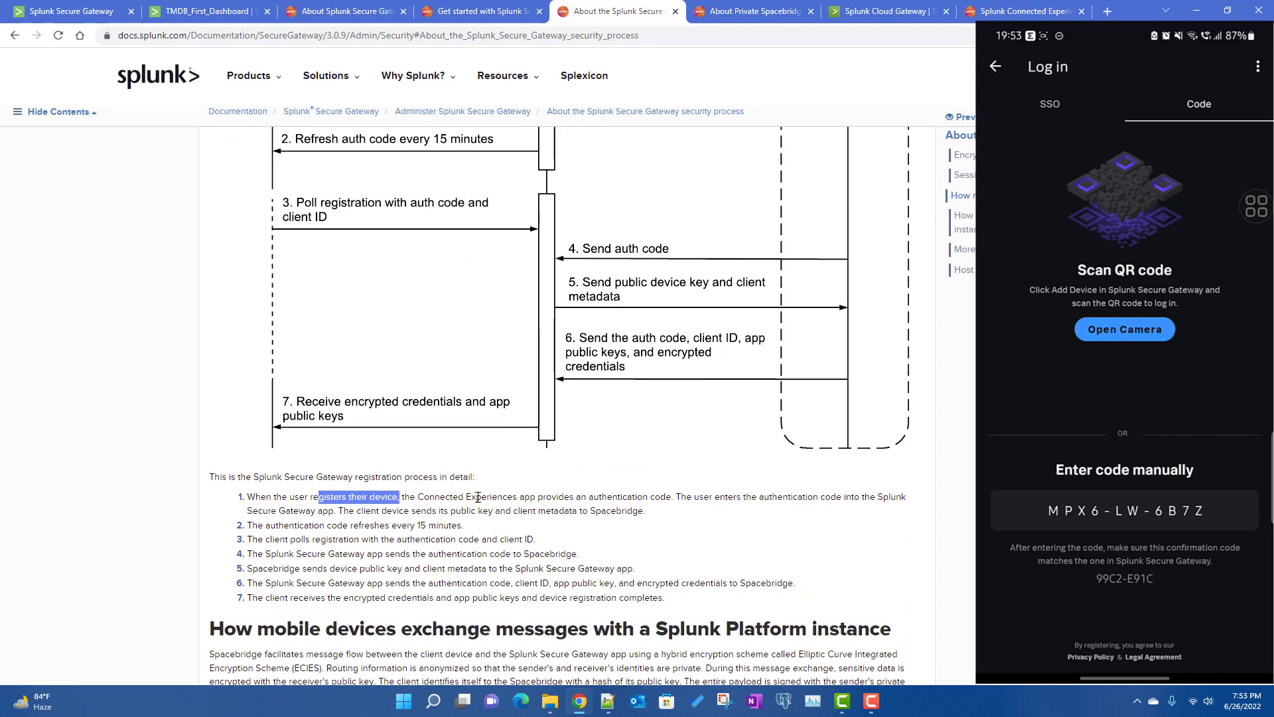
click(565, 499)
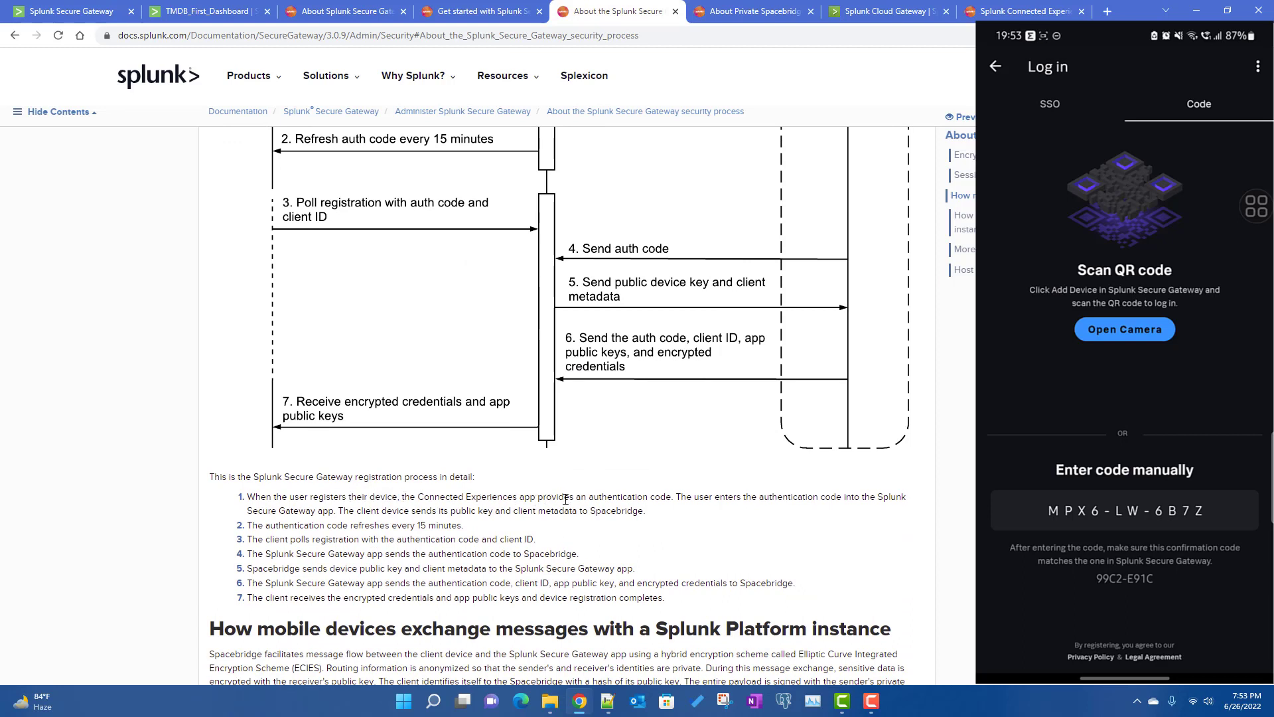
drag(565, 499, 669, 498)
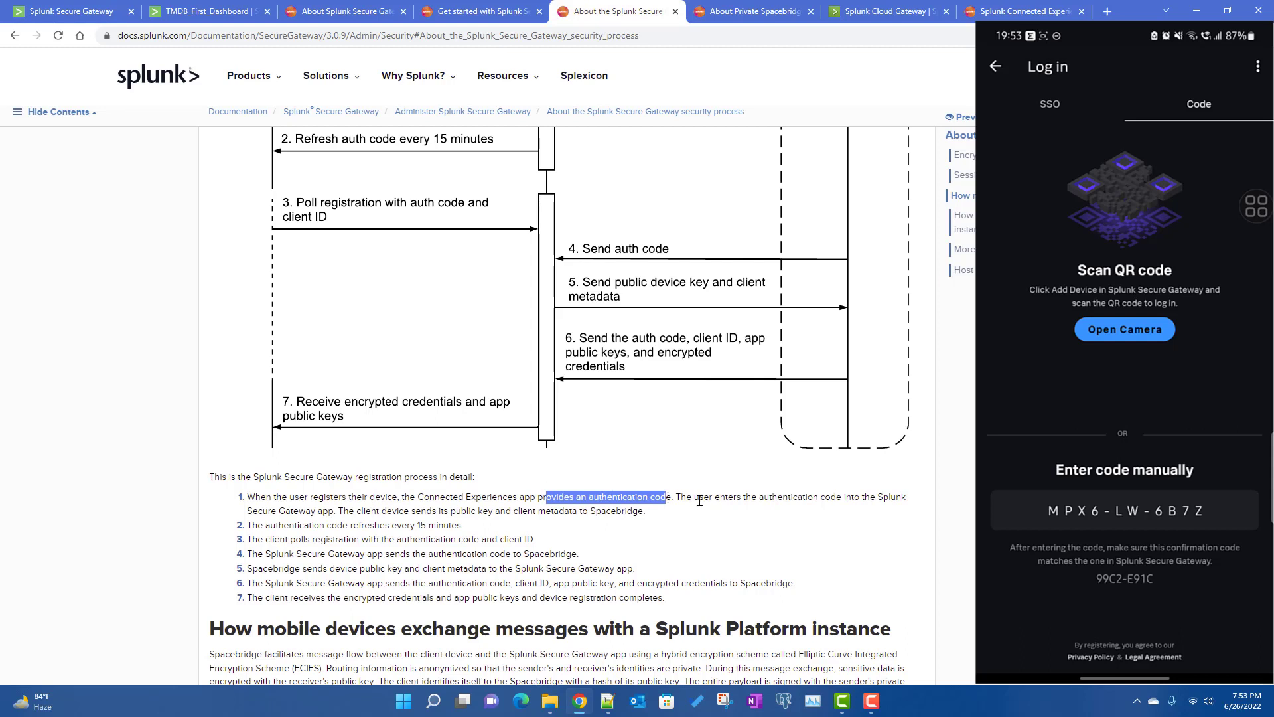
drag(699, 499, 907, 499)
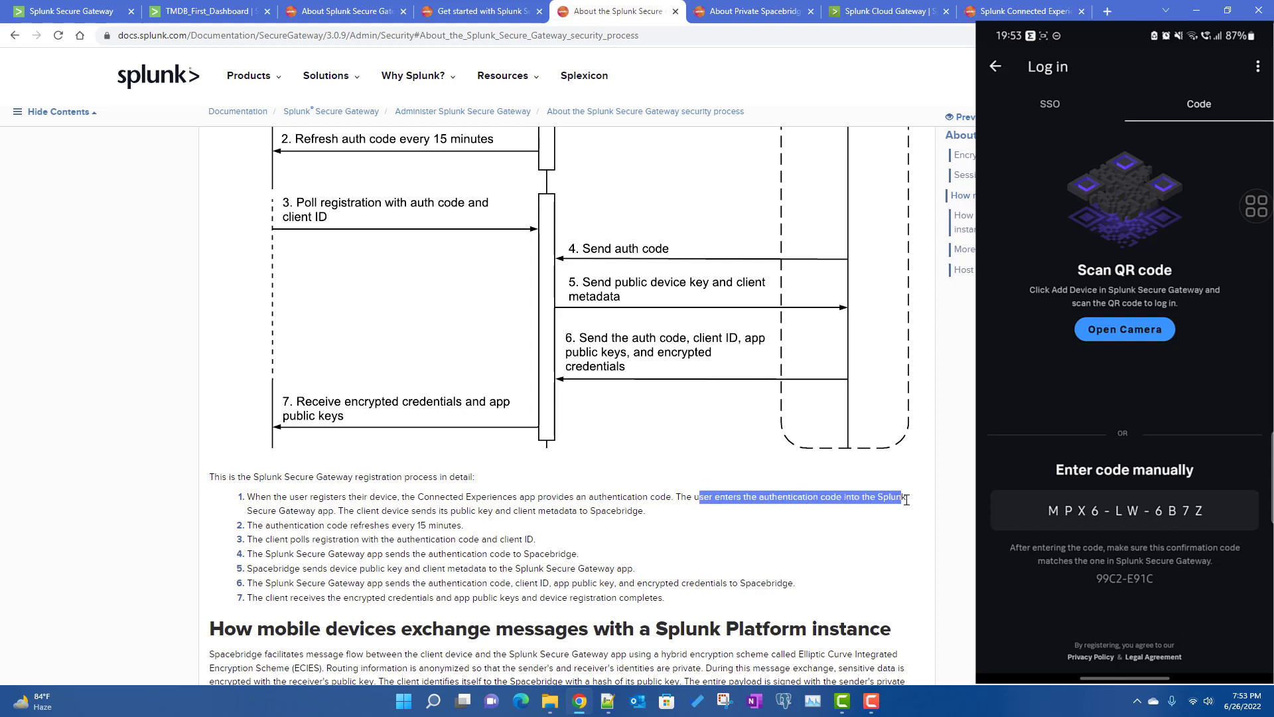
drag(306, 510, 365, 509)
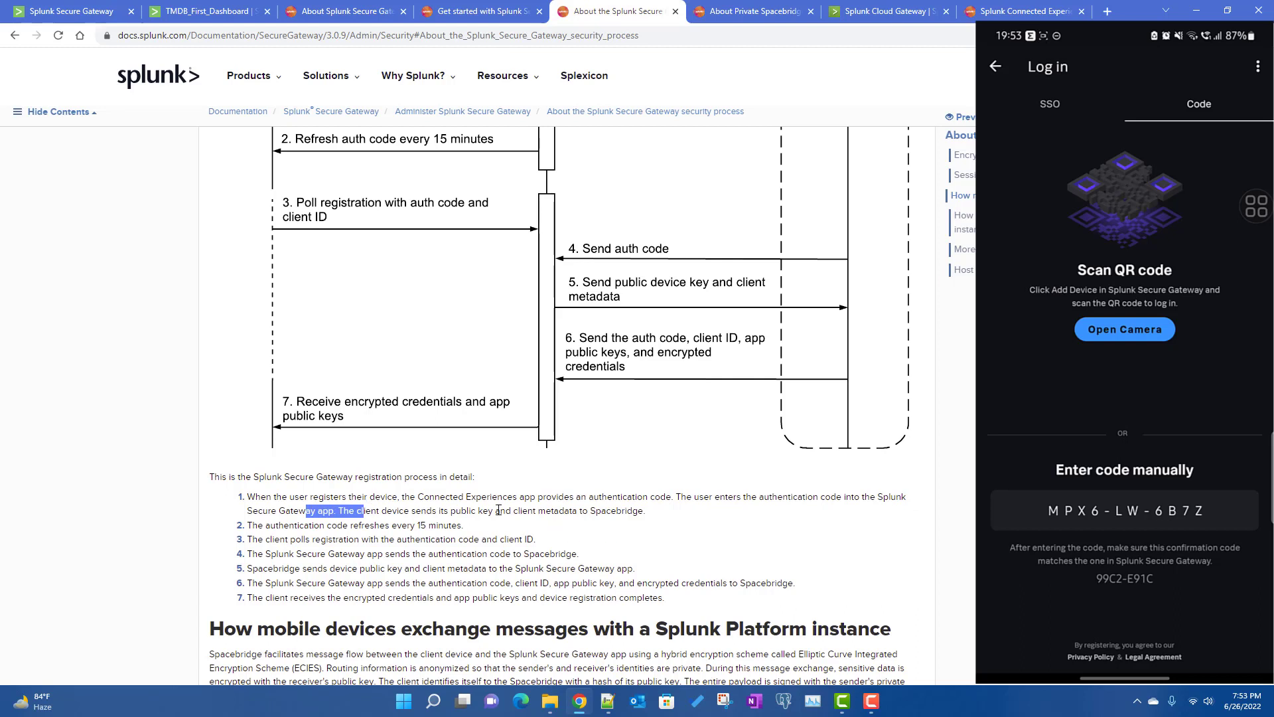
drag(443, 511, 657, 519)
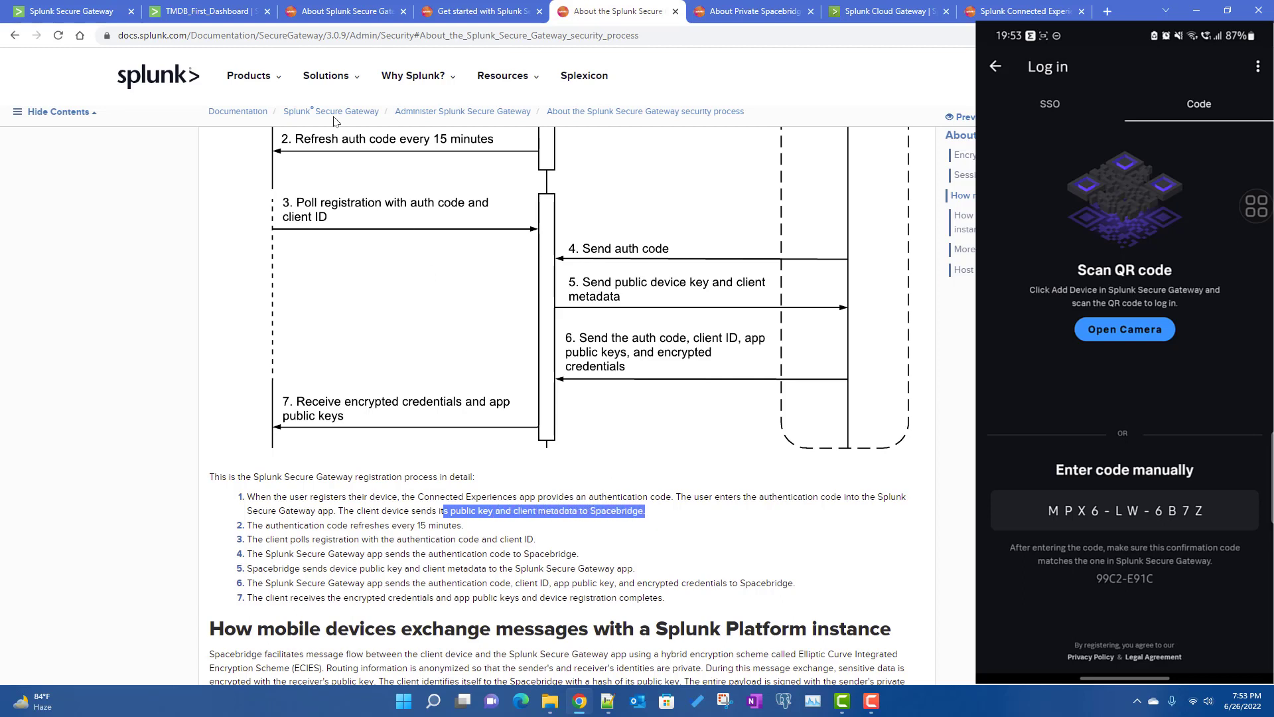
- On the Splunk Secure Gateway registration page, enter the activation code shown on the mobile device
click(77, 9)
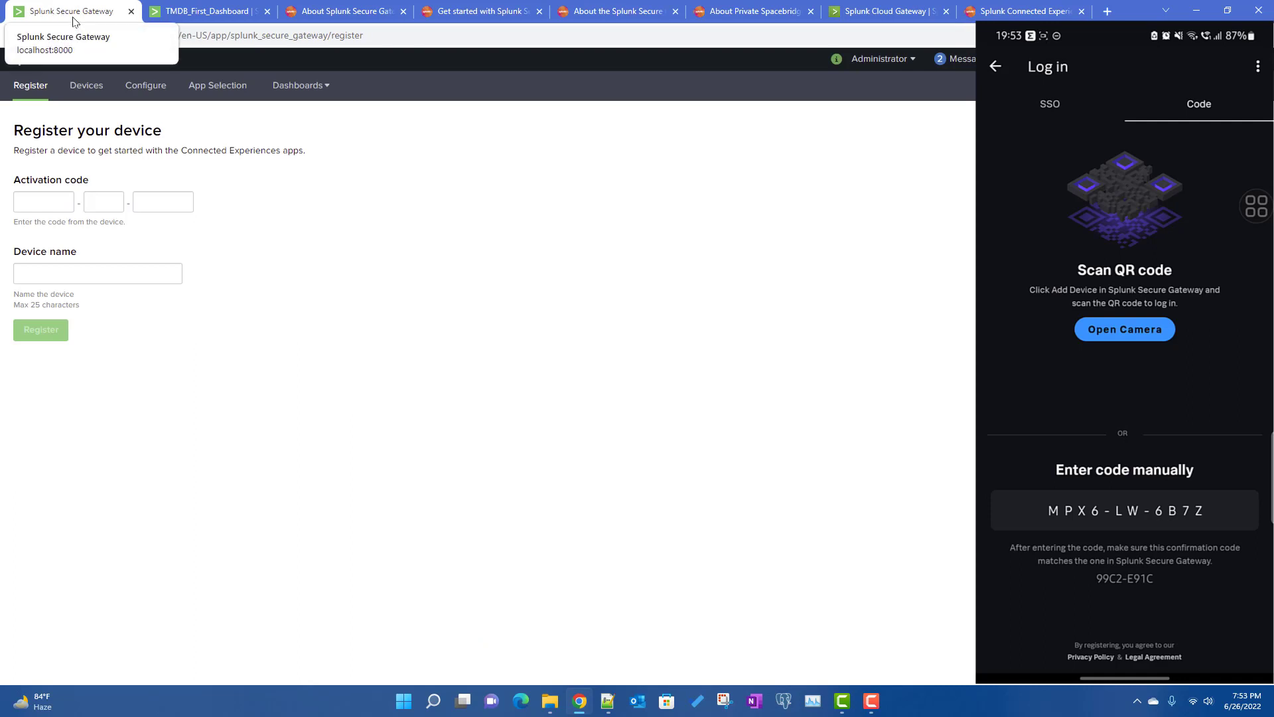
click(49, 200)
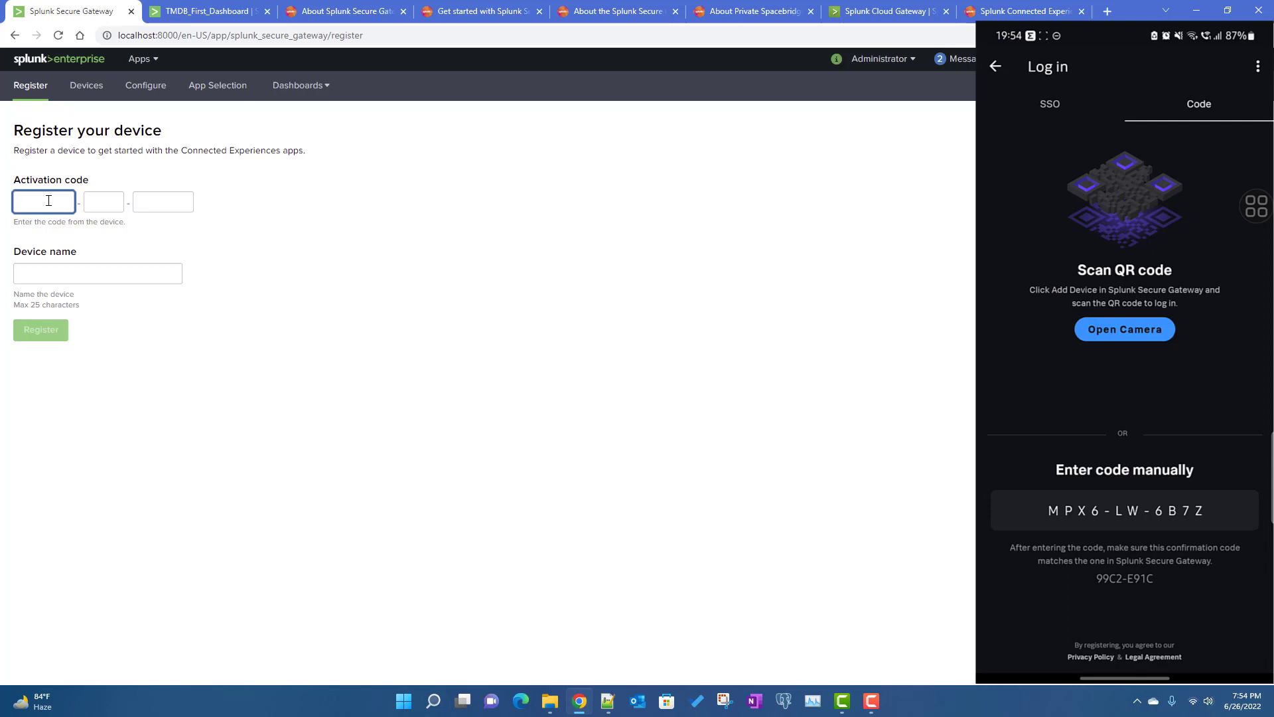
key(Caps_Lock)
text(MPX6)
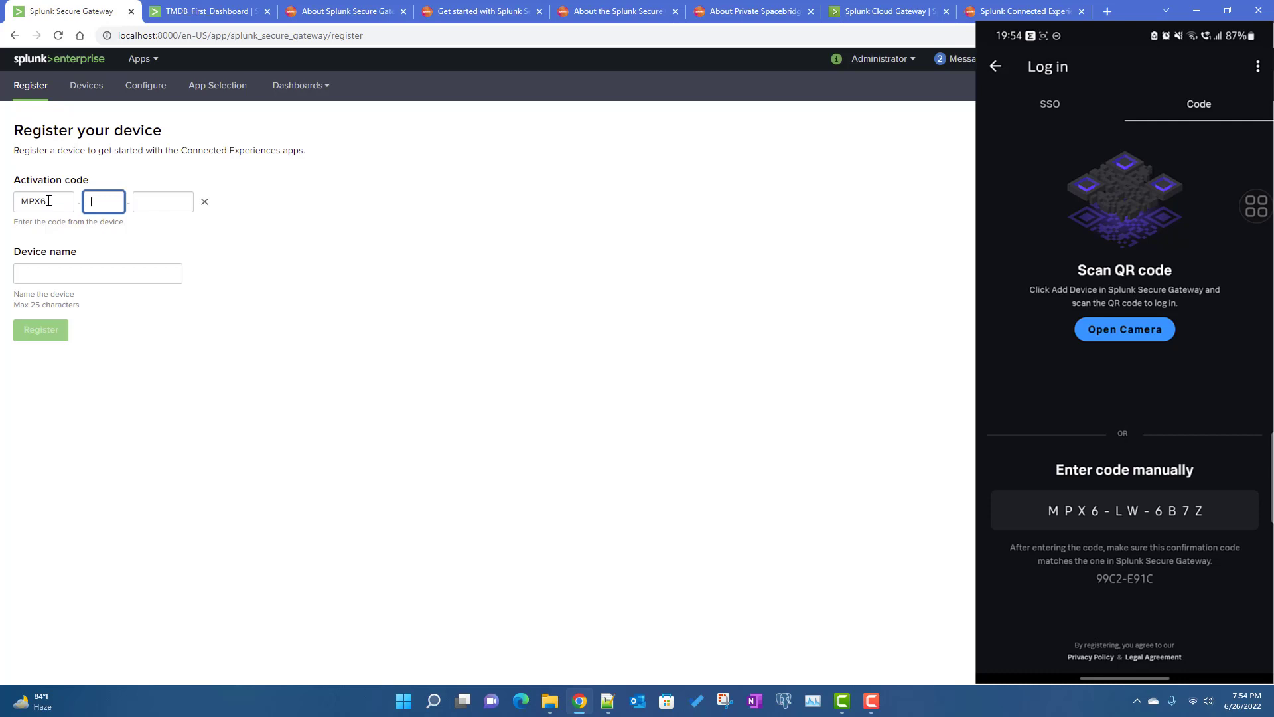
text(LW)
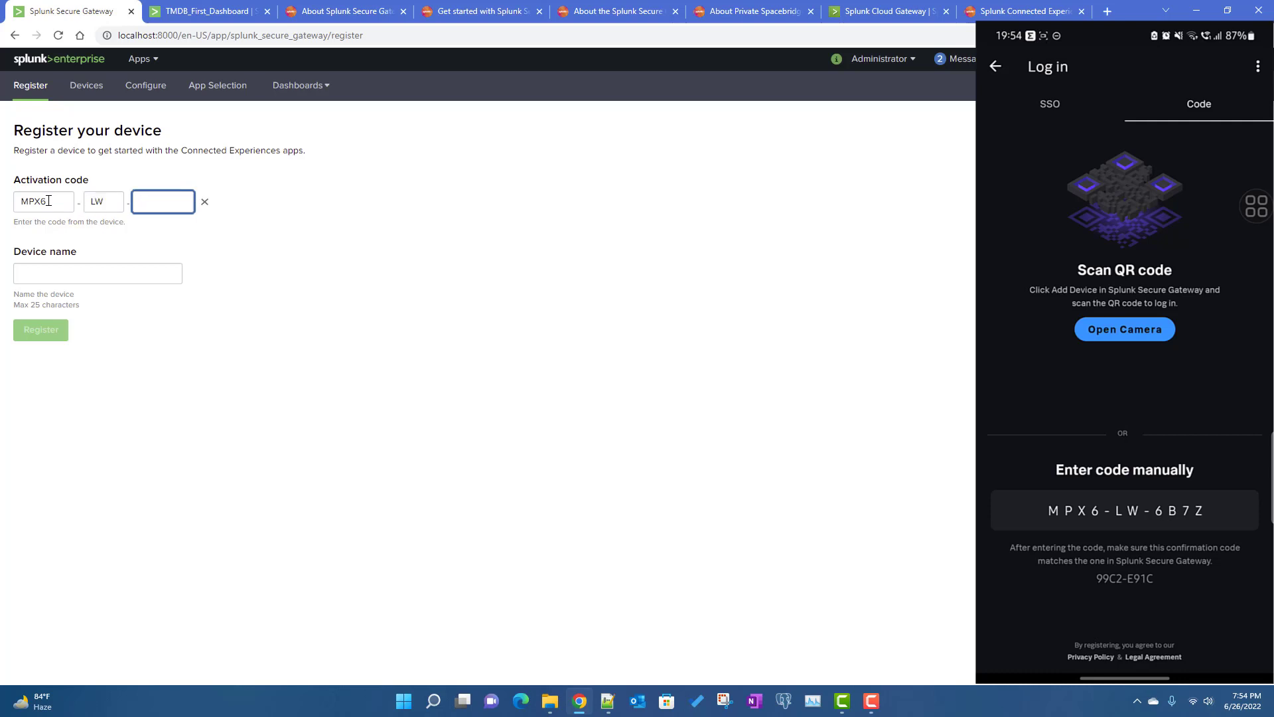
text(6B7Z)
- Enter the owner's first name as the device name and submit the device registration
click(57, 278)
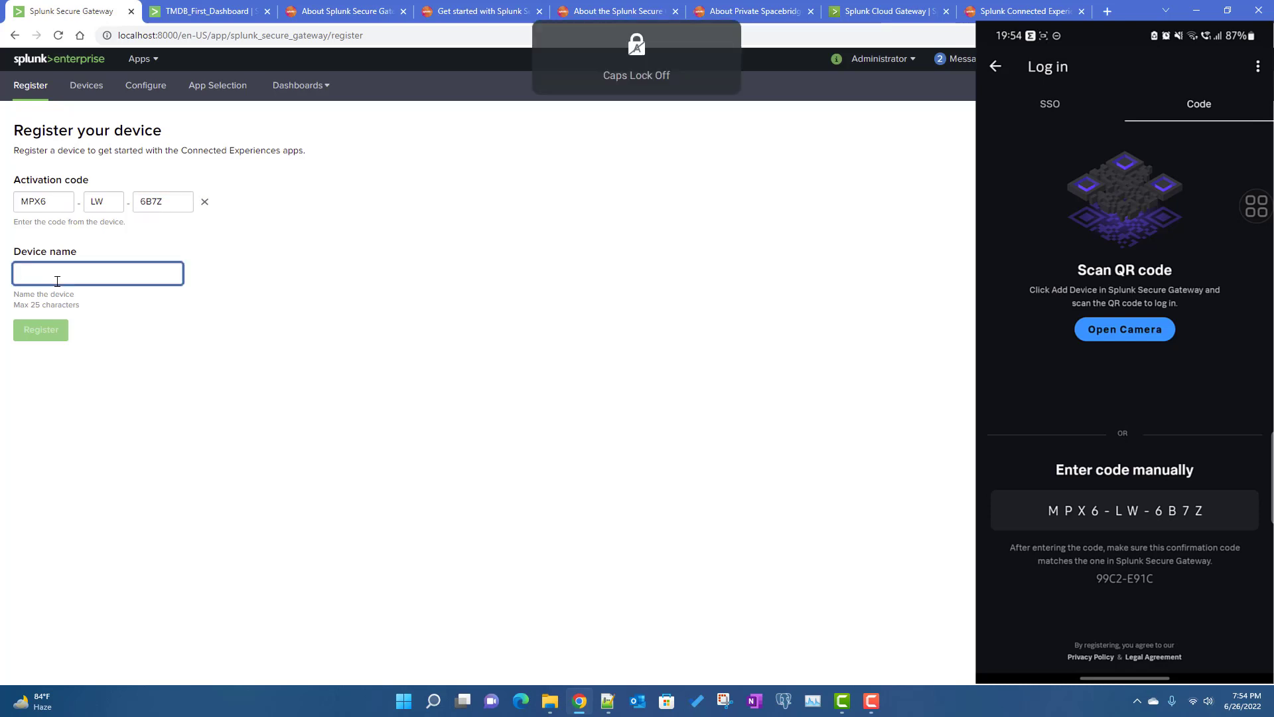
text(Sid)
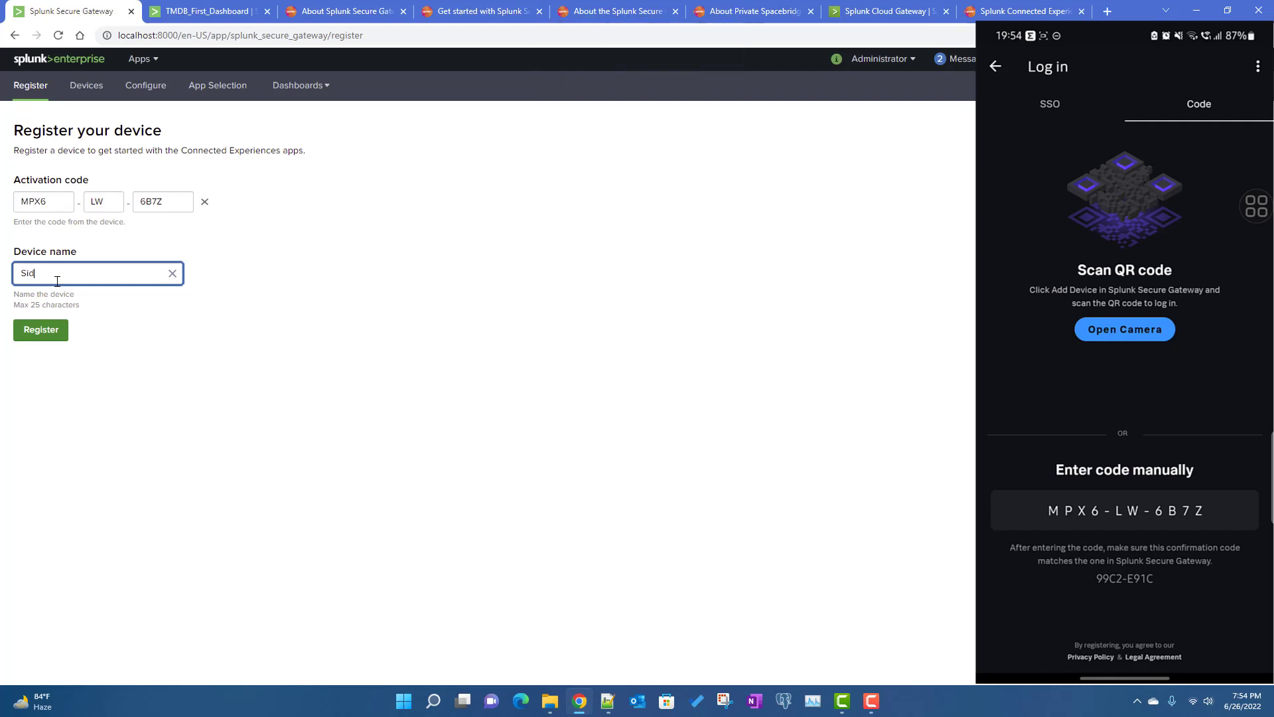
click(41, 337)
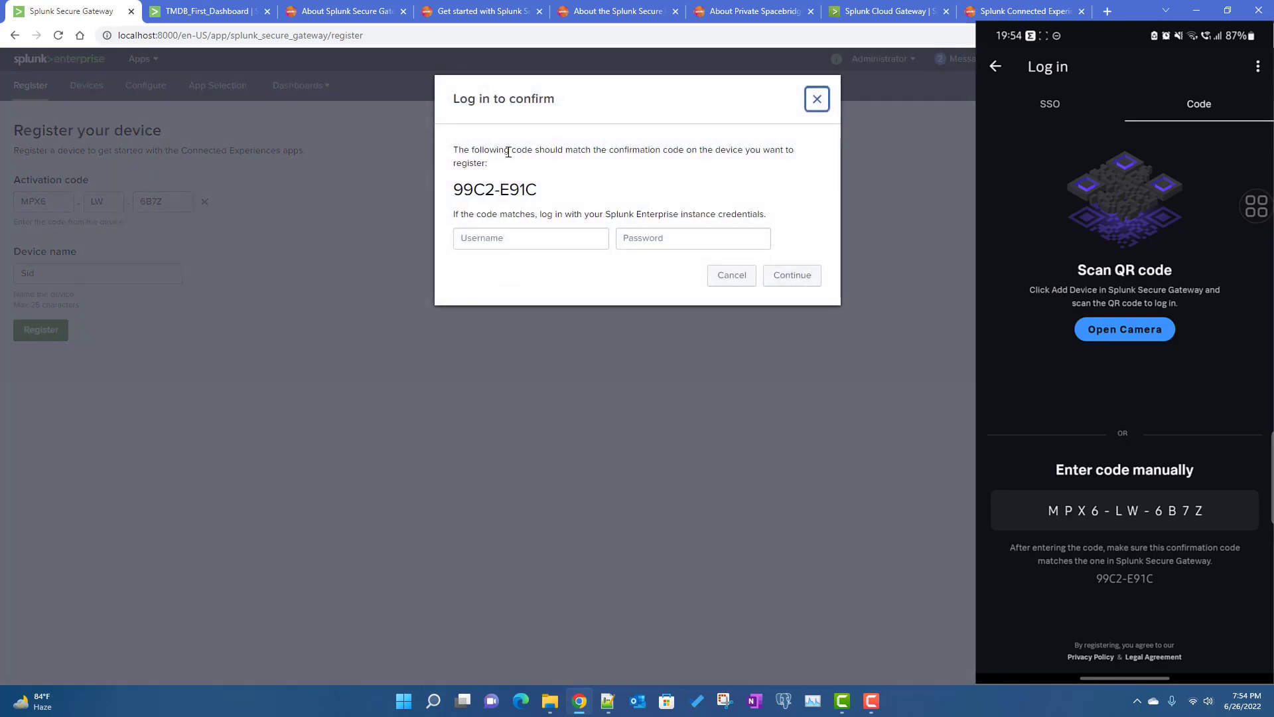
- Read the login confirmation instructions and compare the confirmation code with the one shown on the mobile device
drag(504, 150, 794, 152)
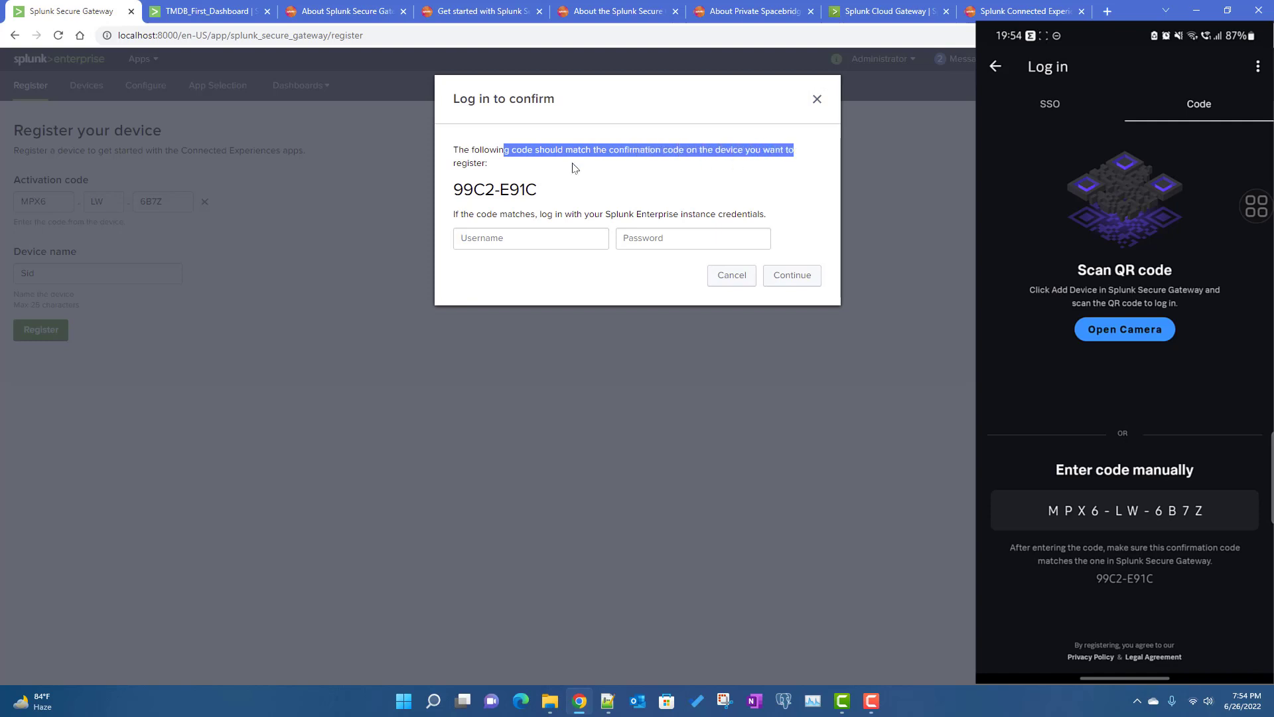
double_click(475, 162)
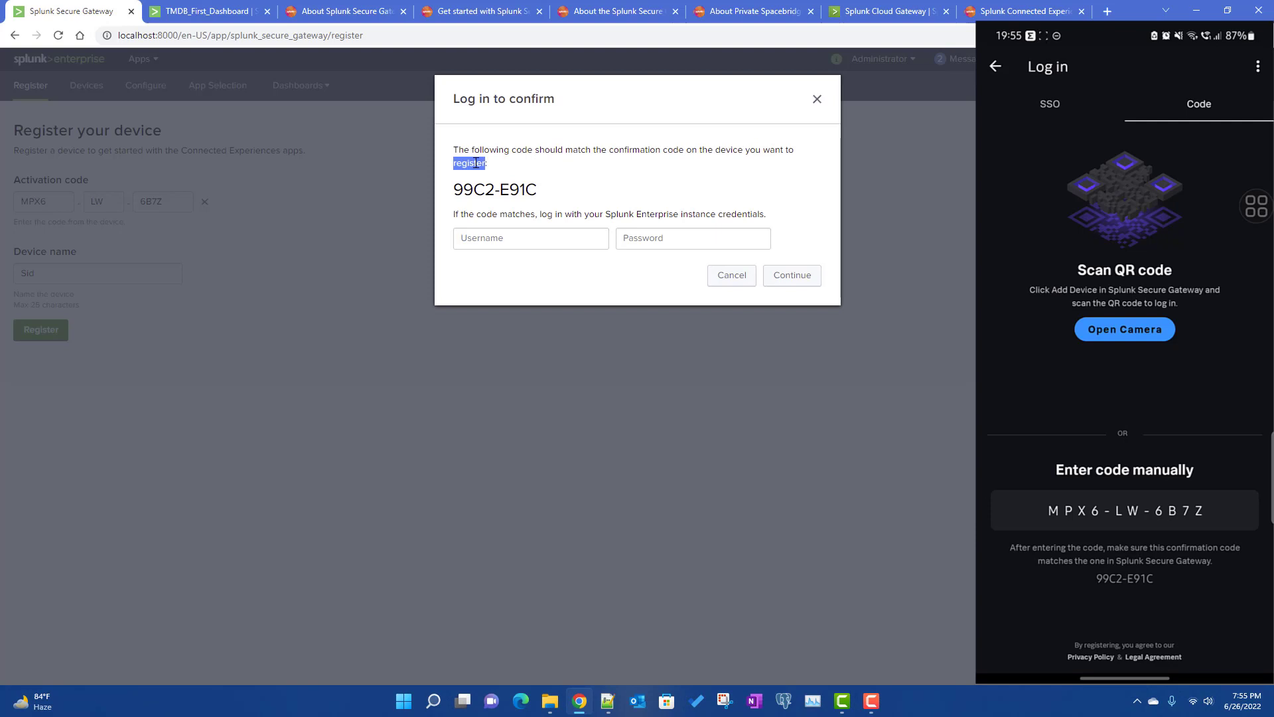
click(483, 186)
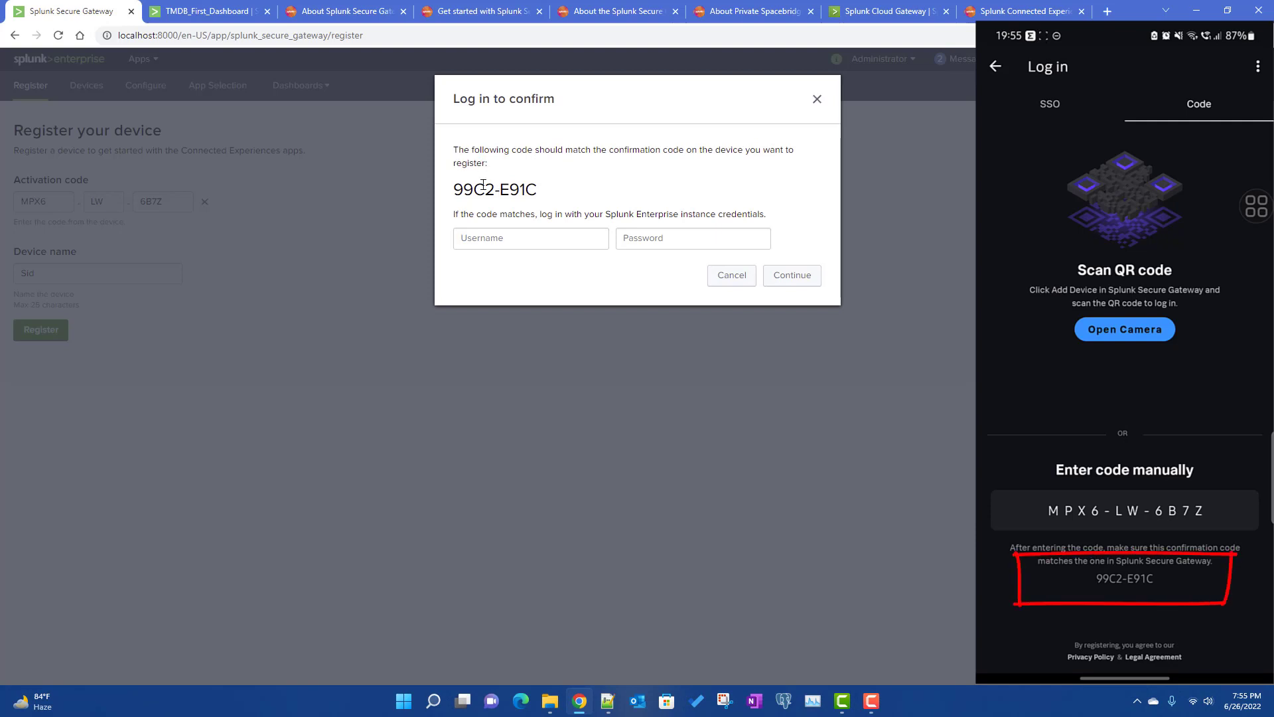
triple_click(483, 186)
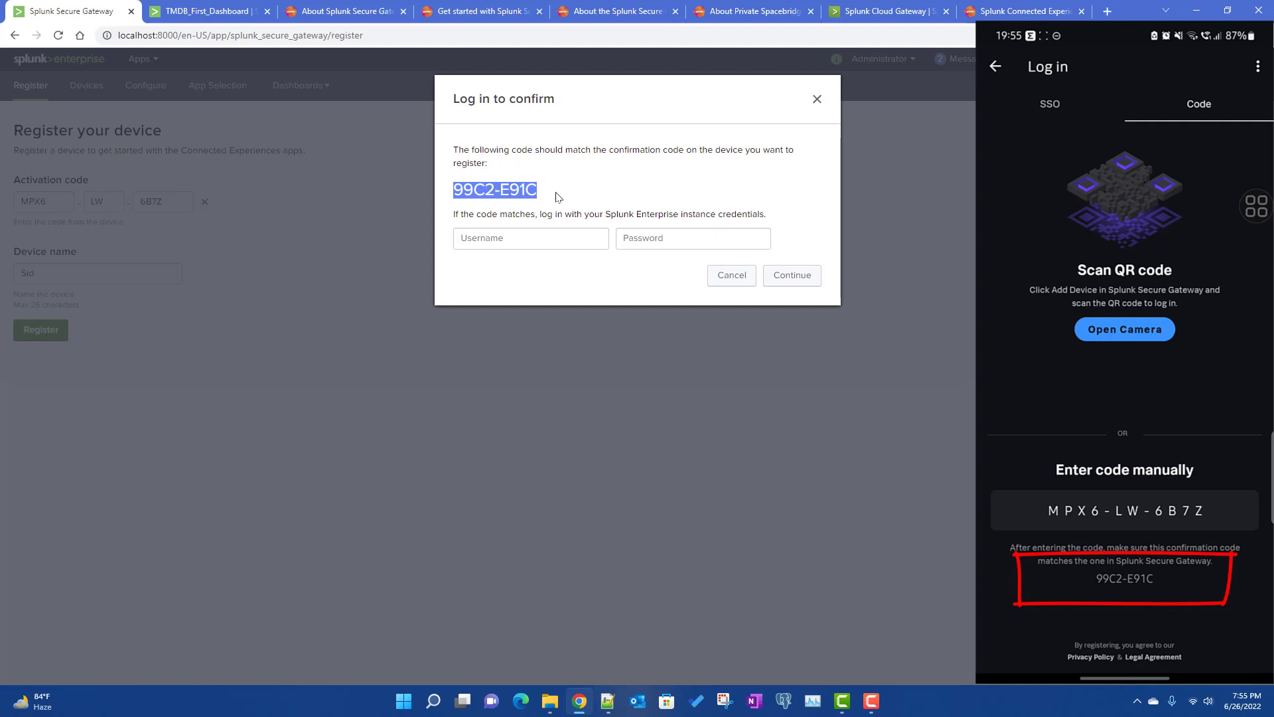
click(530, 186)
double_click(529, 185)
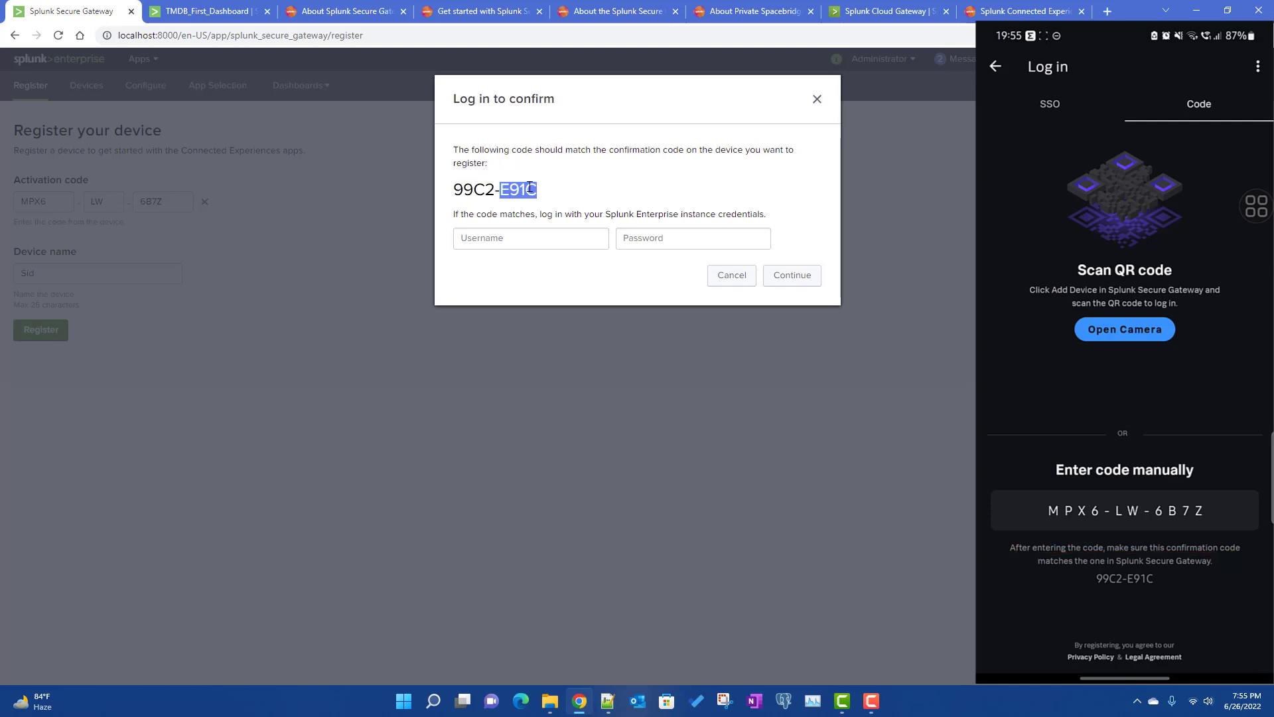
- Confirm the device registration by logging in with the username admin and the account password
click(530, 186)
click(521, 240)
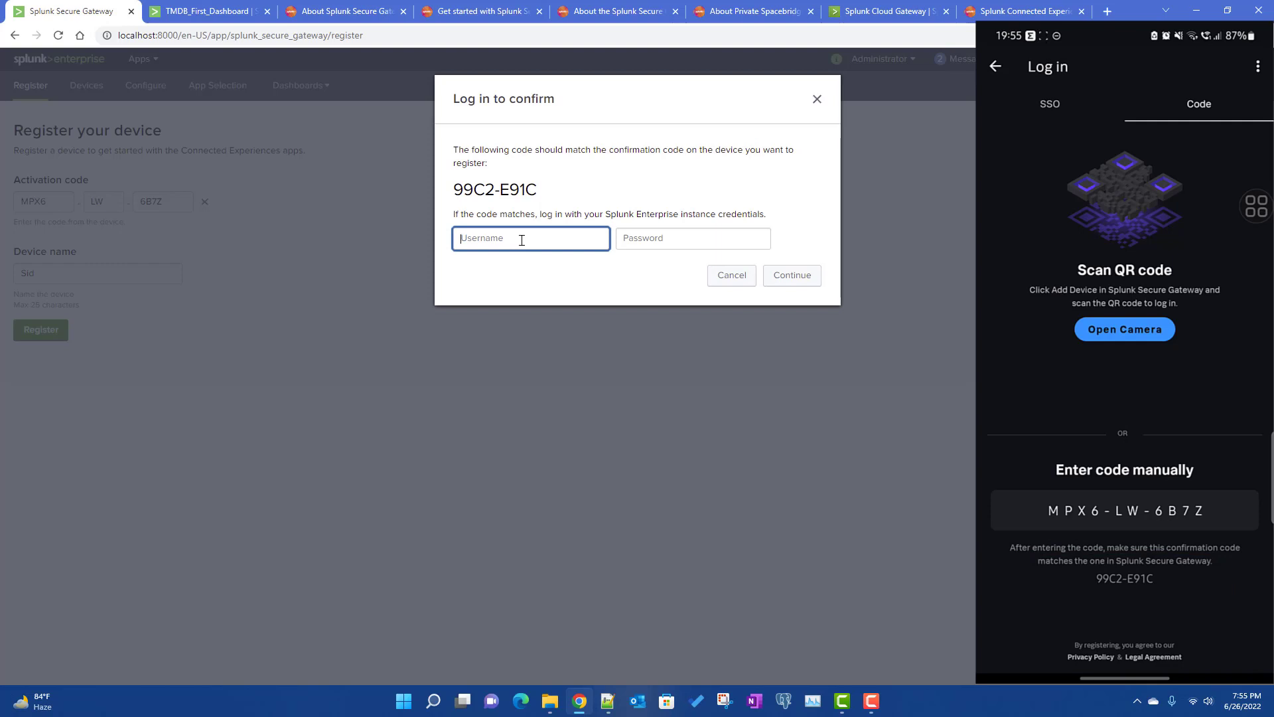
text(admin)
click(676, 242)
click(720, 277)
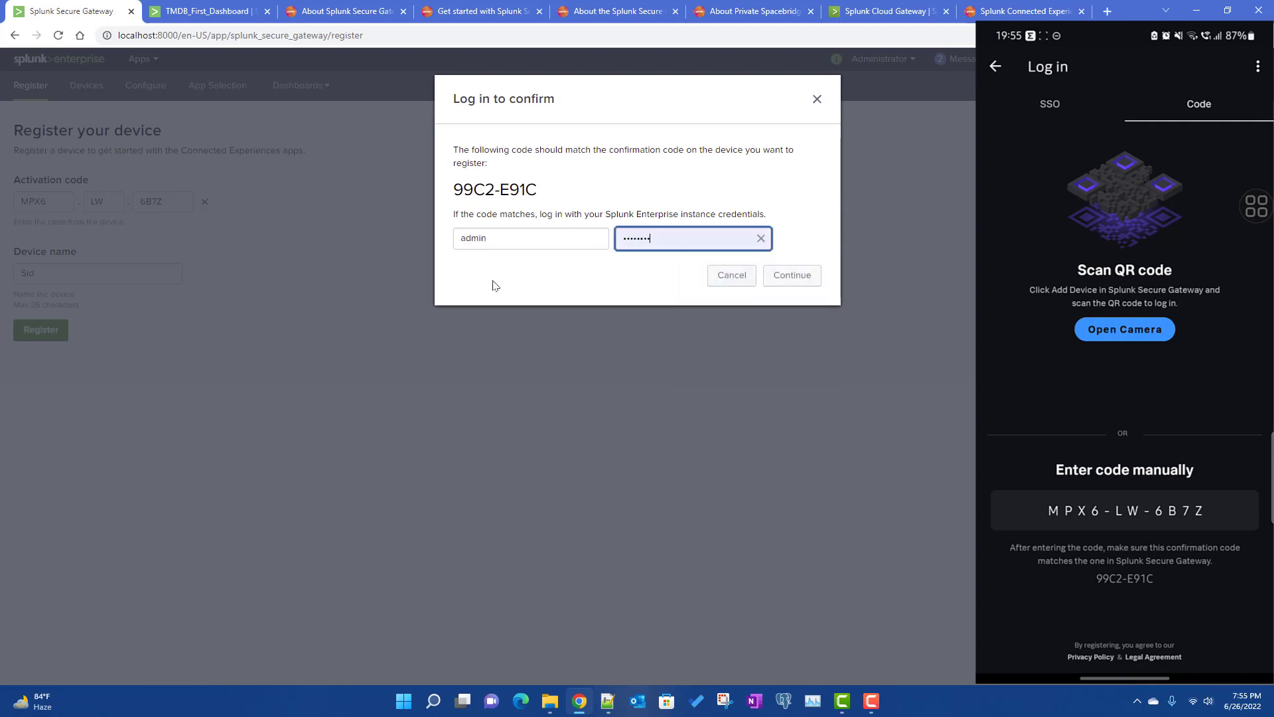
click(796, 283)
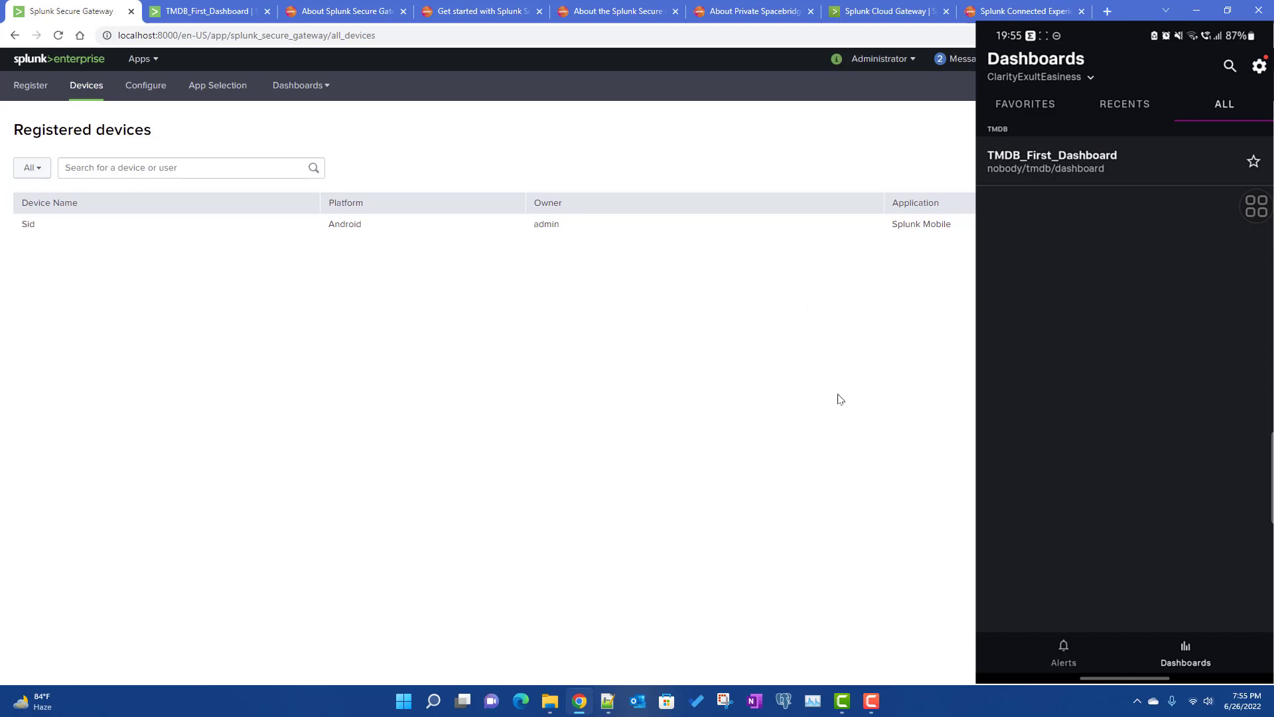
- Return to the Splunk Secure Gateway security process documentation and read the second registration item, on refreshing the authentication code
click(513, 12)
click(636, 12)
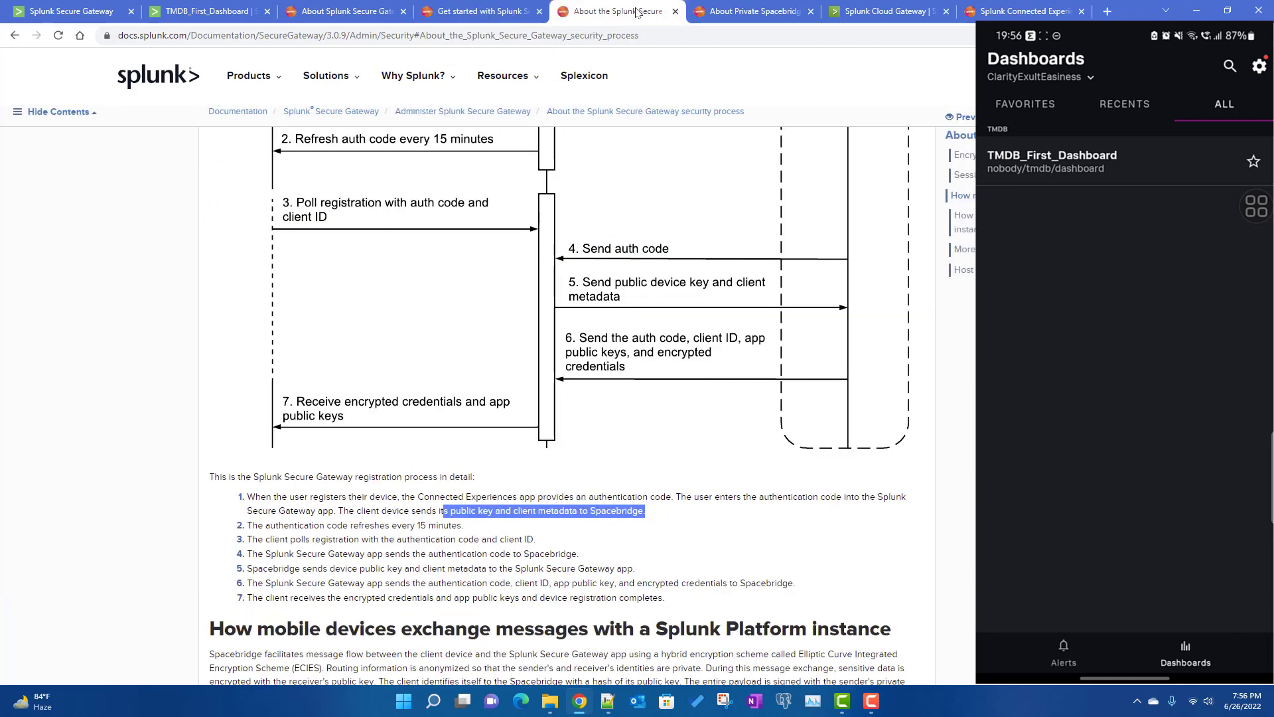
scroll(707, 493, up, 2)
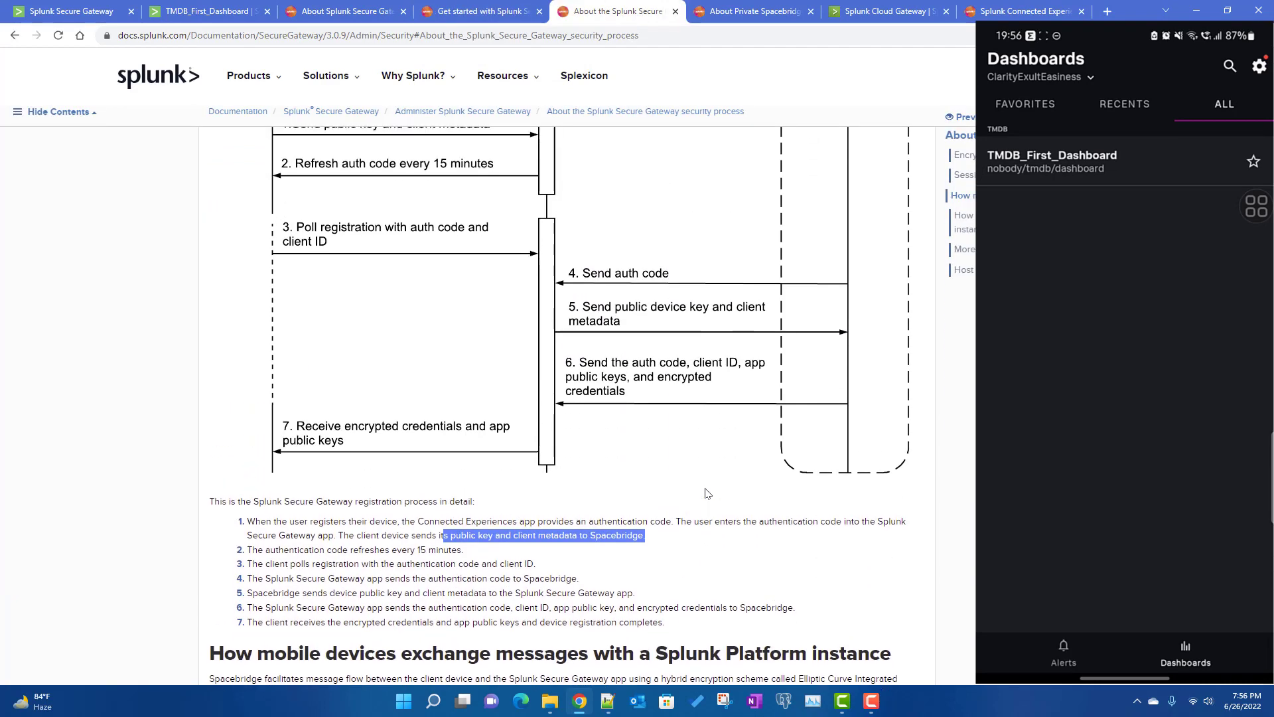
scroll(717, 493, down, 1)
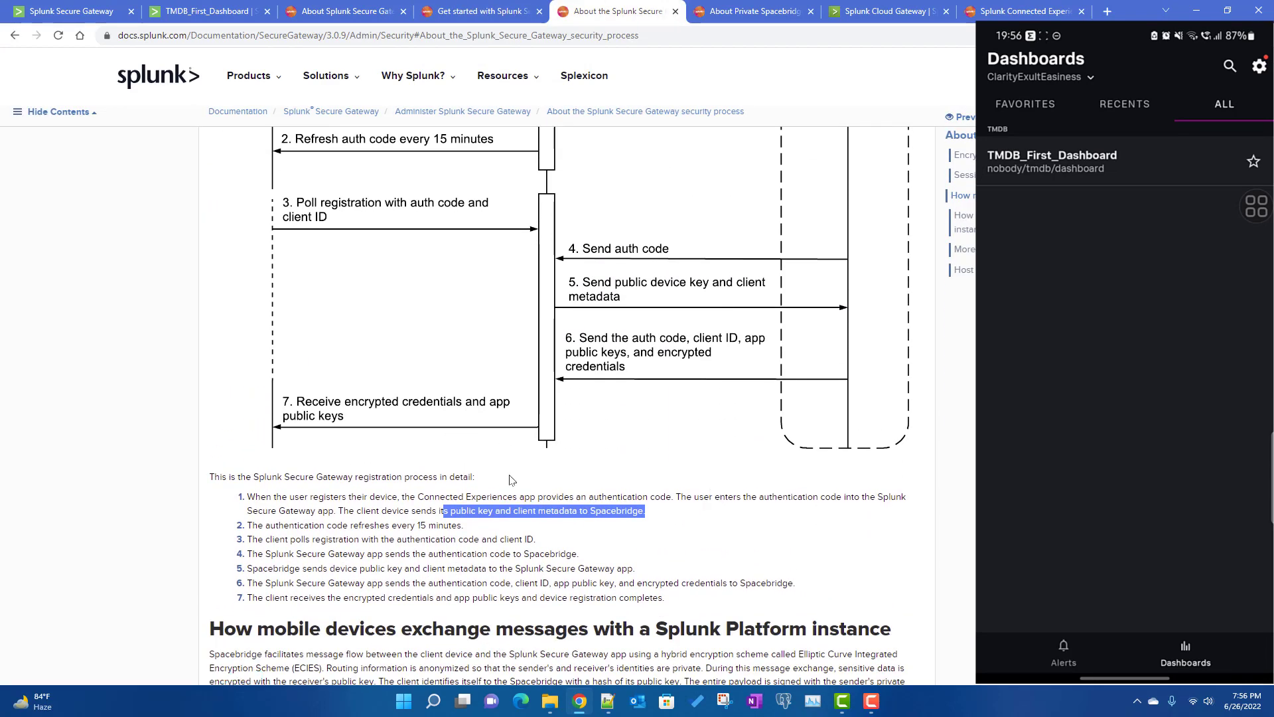
double_click(290, 523)
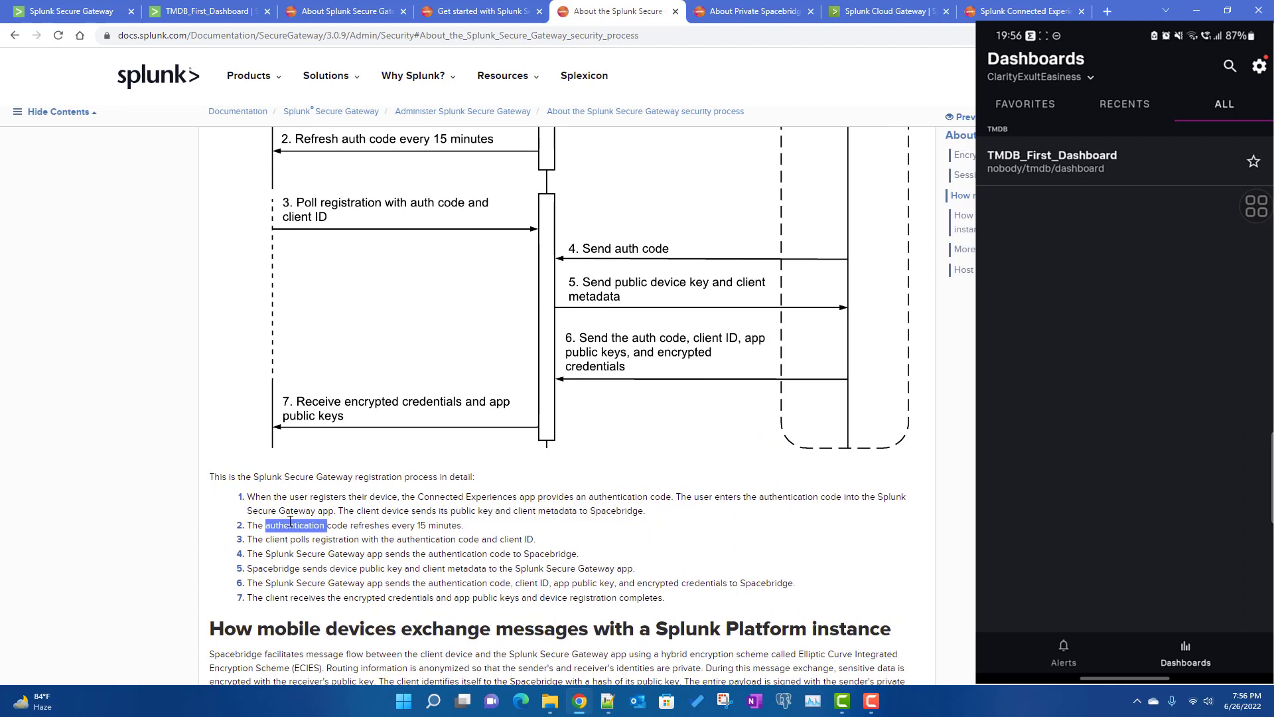